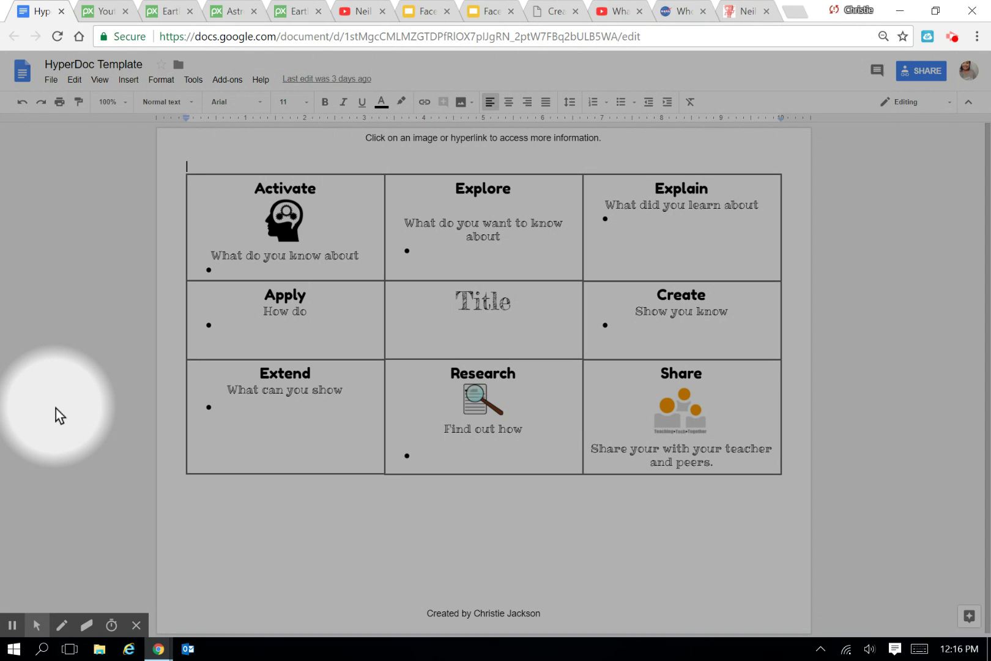
Copy the template, replacing 'Copy of' in its name with 'Neil Armstrong'.
{"action": "left_click", "coordinate": [53, 81]}
{"action": "left_click", "coordinate": [95, 157]}
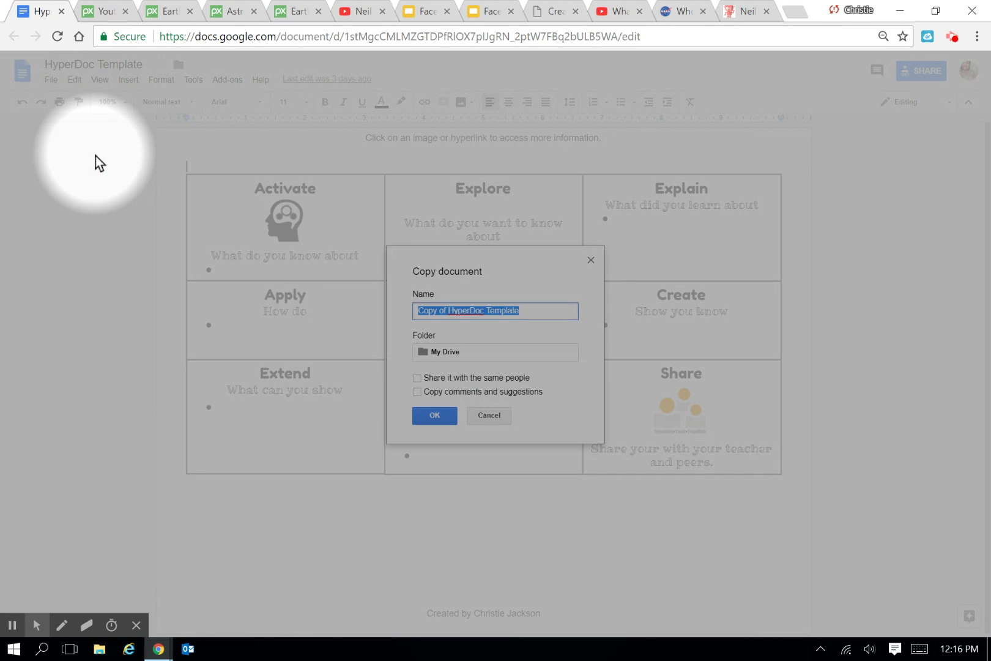
{"action": "left_click", "coordinate": [448, 311]}
{"action": "left_click_drag", "start_coordinate": [449, 311], "coordinate": [419, 310]}
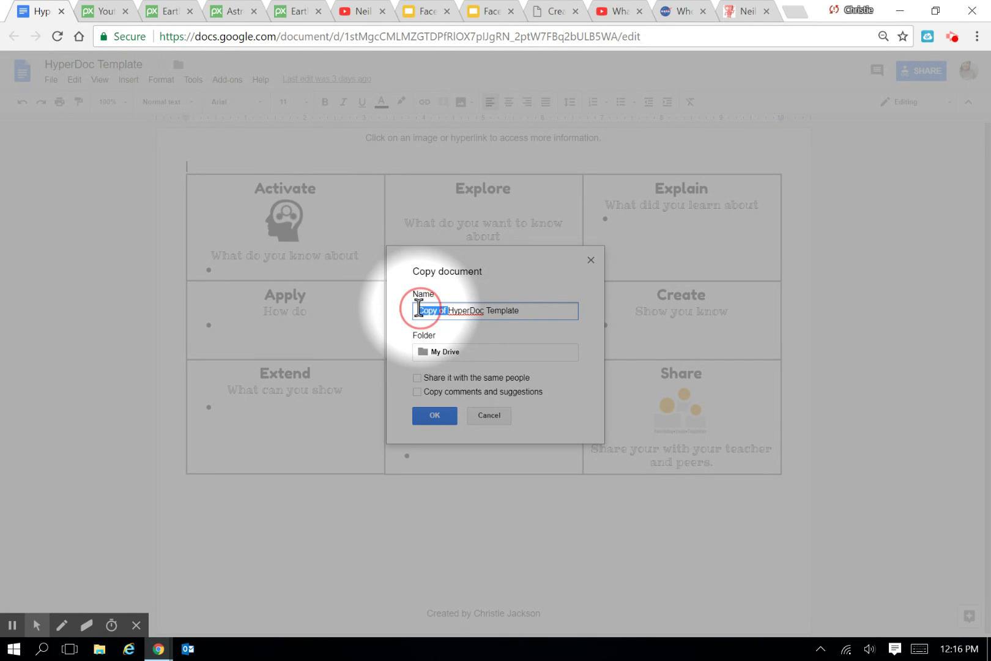
{"action": "type", "text": "Neil Arm"}
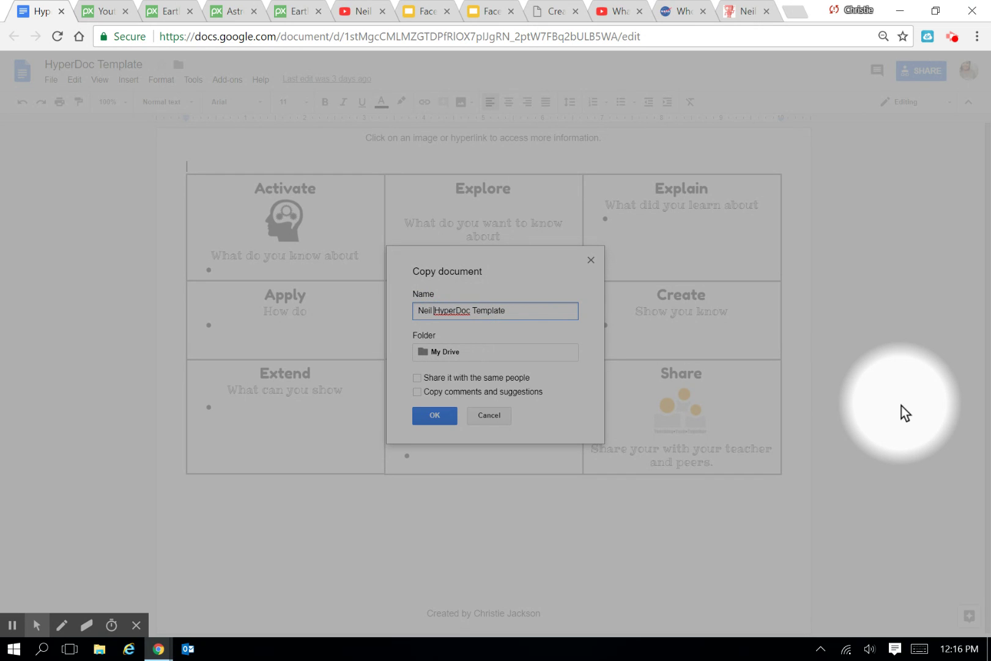
{"action": "type", "text": "strong"}
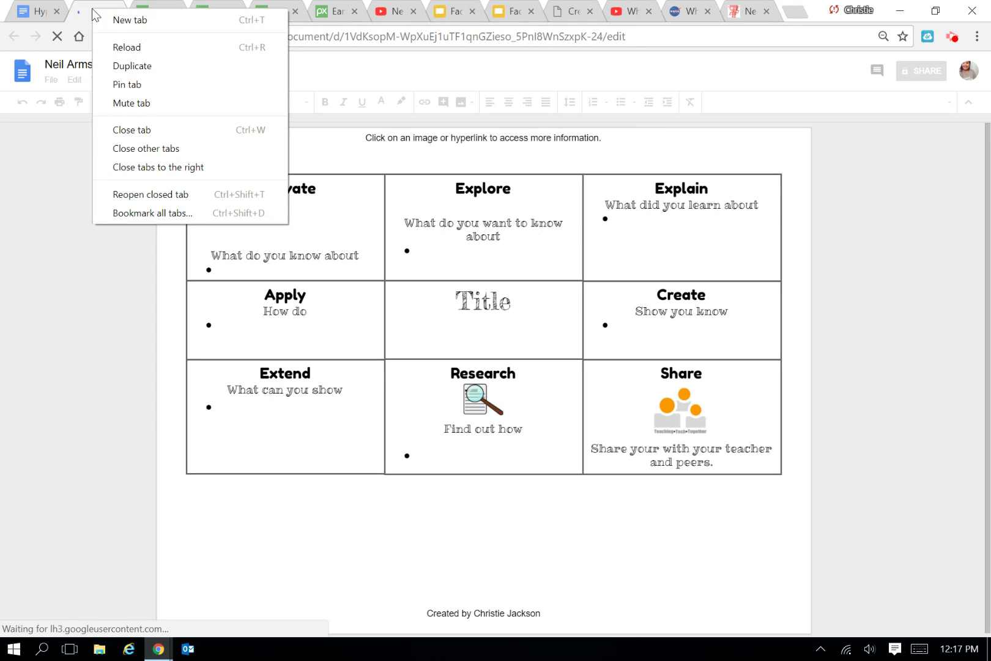
Pin the Neil Armstrong copy's tab and close the original HyperDoc Template tab.
{"action": "left_click", "coordinate": [144, 86]}
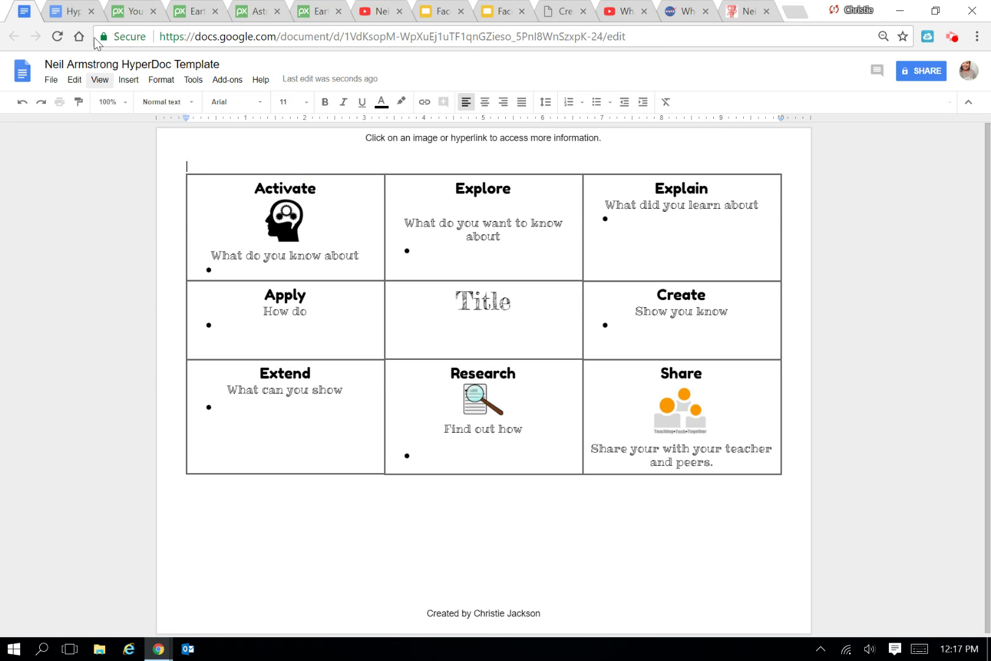
{"action": "left_click", "coordinate": [76, 16]}
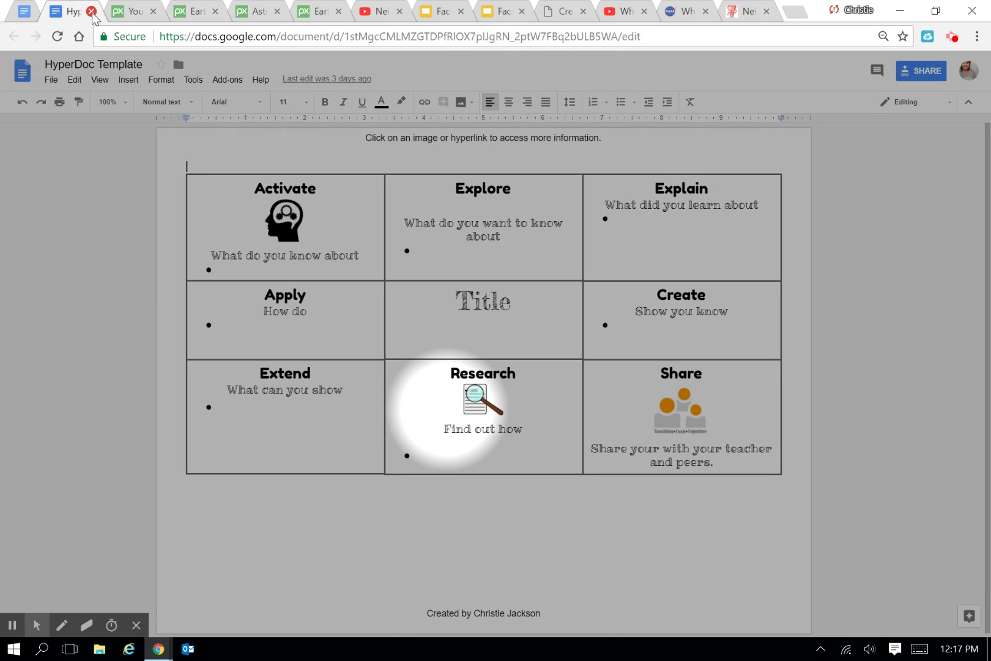
{"action": "left_click", "coordinate": [92, 11]}
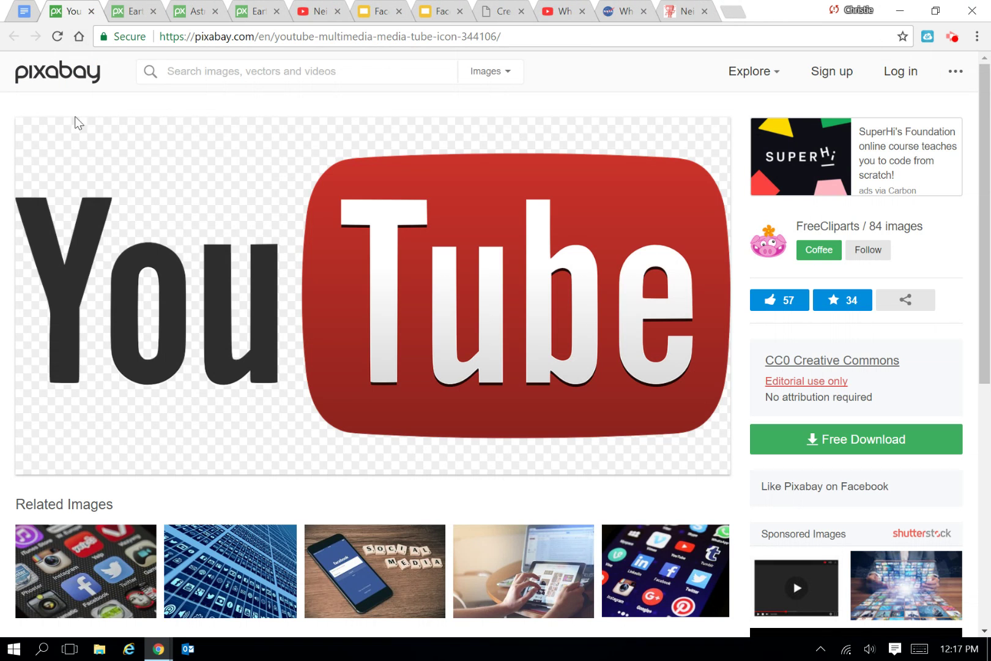
{"action": "left_click", "coordinate": [24, 11]}
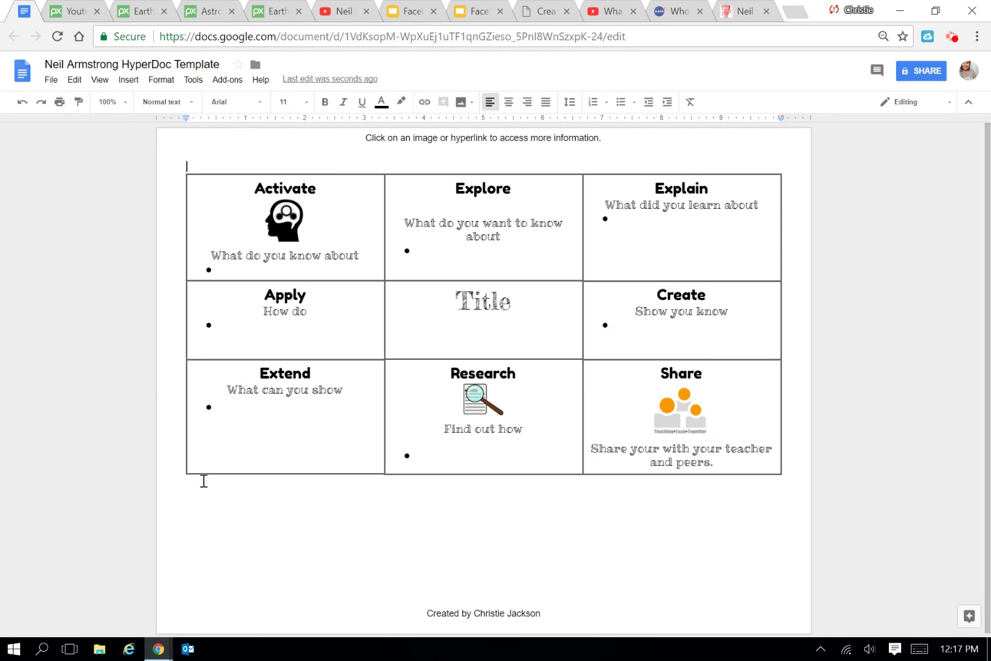
Change the centre cell's 'Title' to 'Neil Armstrong', correcting the typo.
{"action": "left_click", "coordinate": [686, 233]}
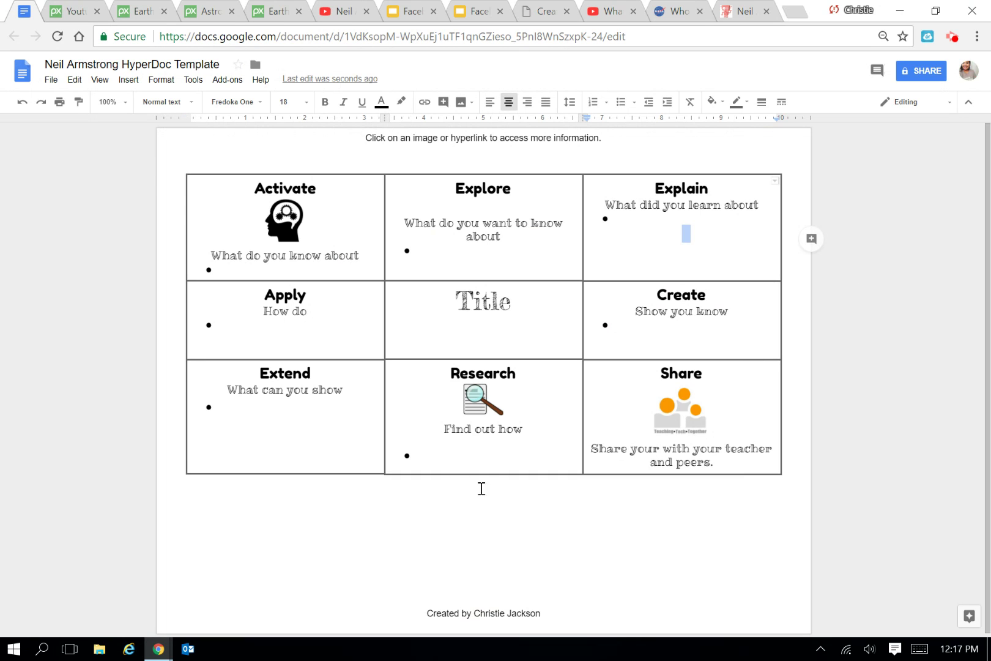
{"action": "left_click", "coordinate": [225, 547]}
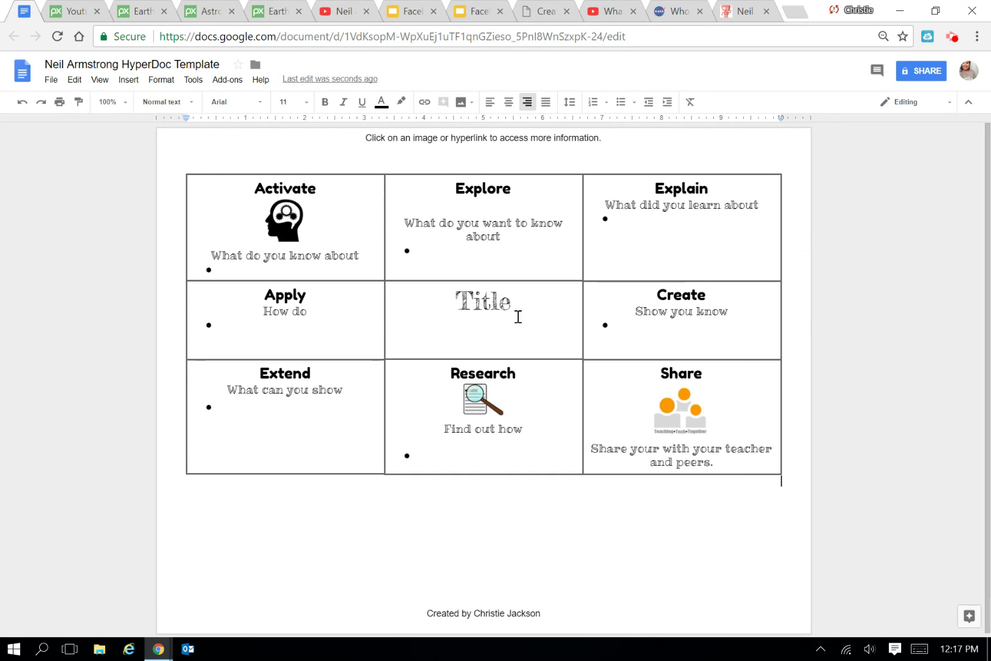
{"action": "left_click", "coordinate": [514, 303]}
{"action": "left_click_drag", "start_coordinate": [514, 303], "coordinate": [452, 296]}
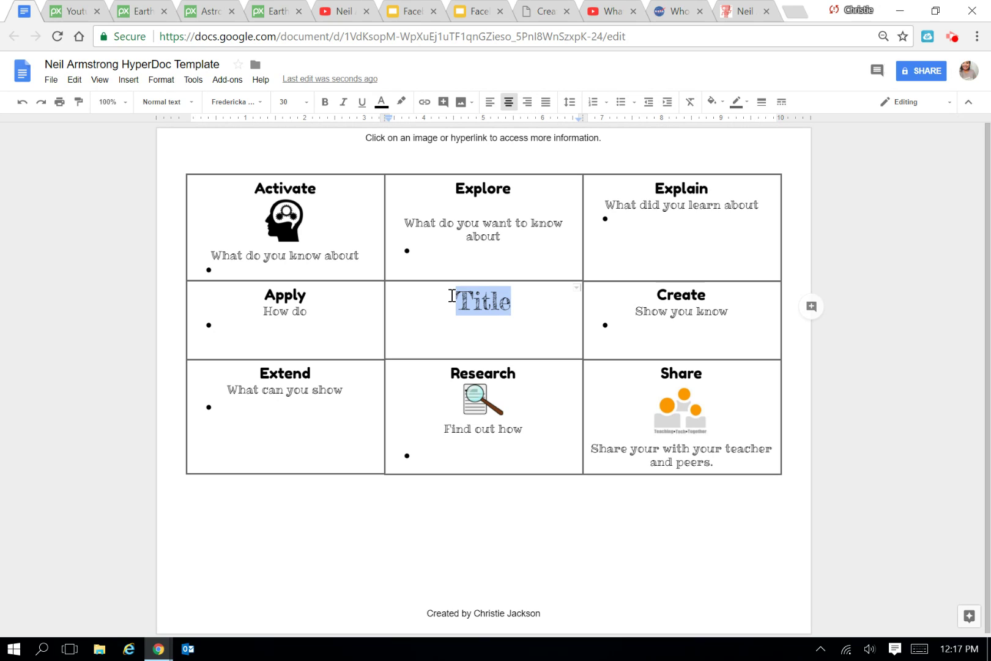
{"action": "type", "text": "Neil Arm"}
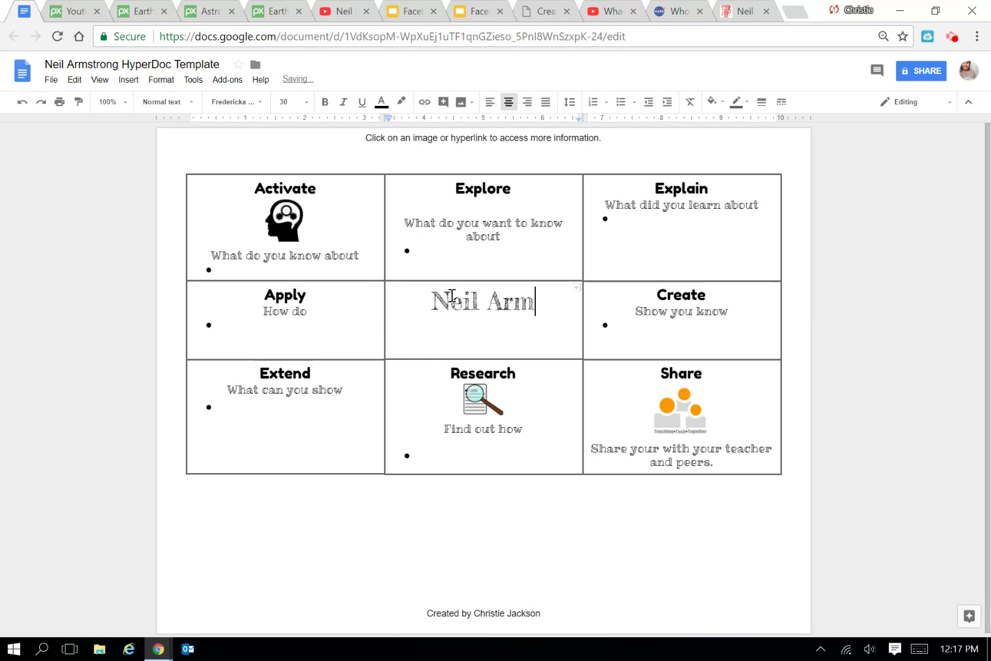
{"action": "type", "text": "stro"}
{"action": "key", "text": "BackSpace"}
{"action": "type", "text": "rong"}
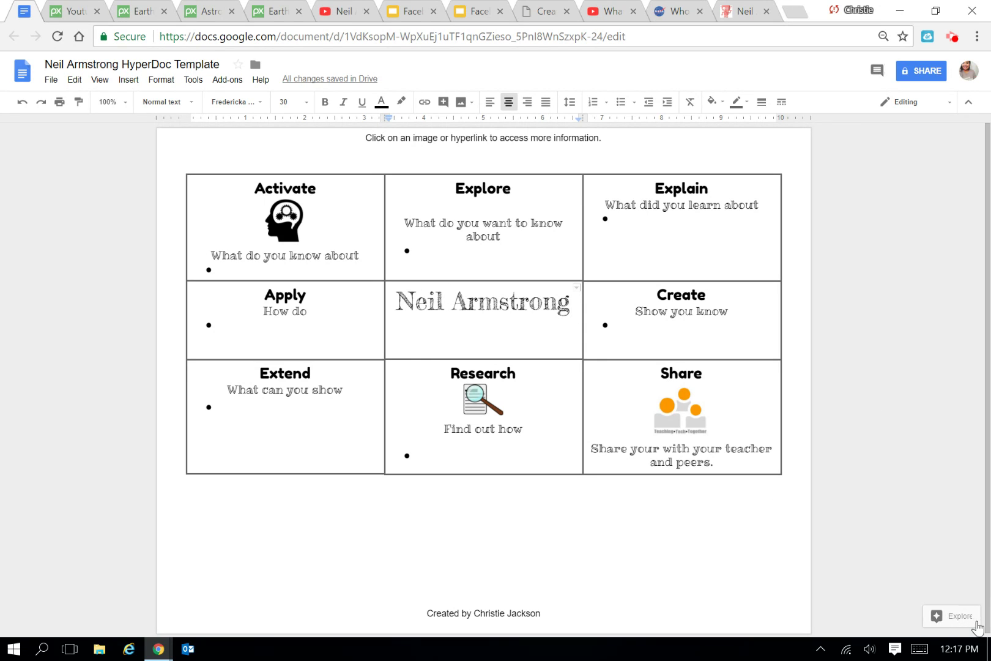
{"action": "left_click", "coordinate": [950, 621]}
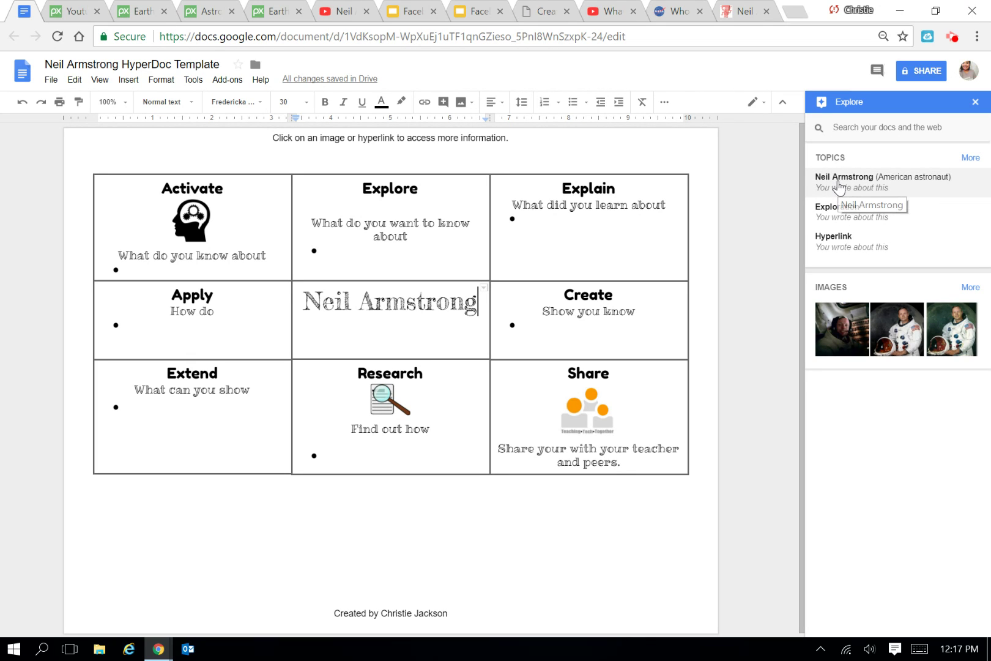
Insert a Neil Armstrong spacesuit photo from Explore images into the centre cell and shrink it.
{"action": "left_click", "coordinate": [877, 187]}
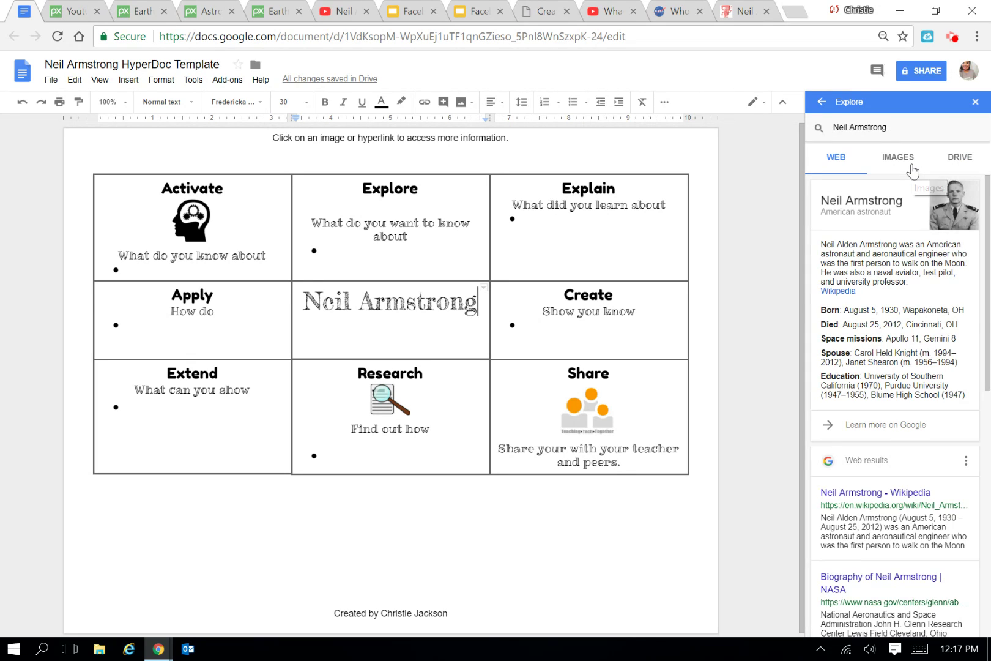
{"action": "left_click", "coordinate": [891, 163]}
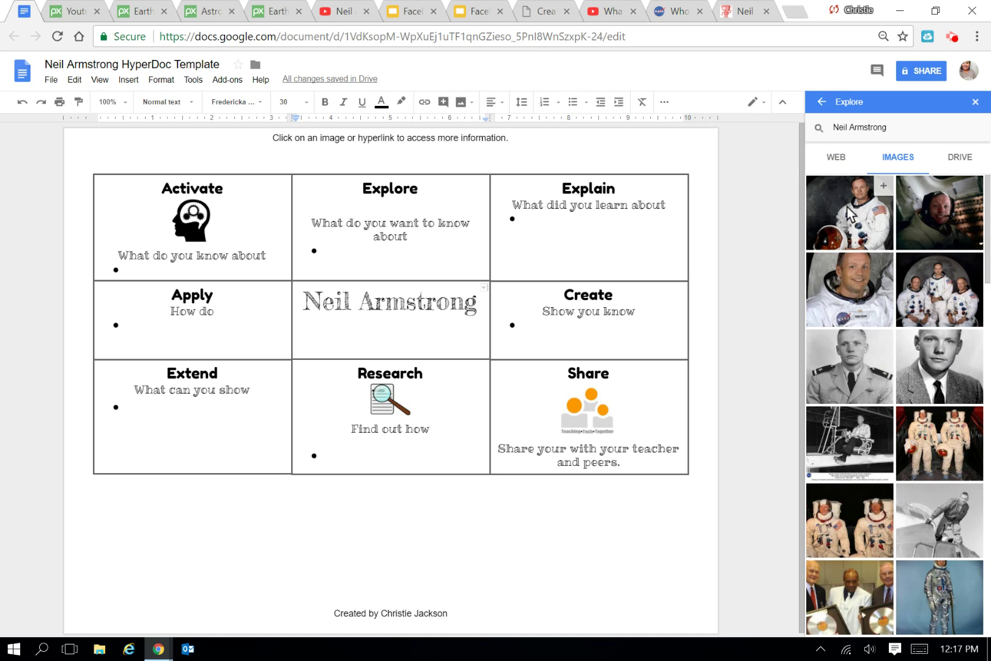
{"action": "left_click_drag", "start_coordinate": [852, 210], "coordinate": [417, 325]}
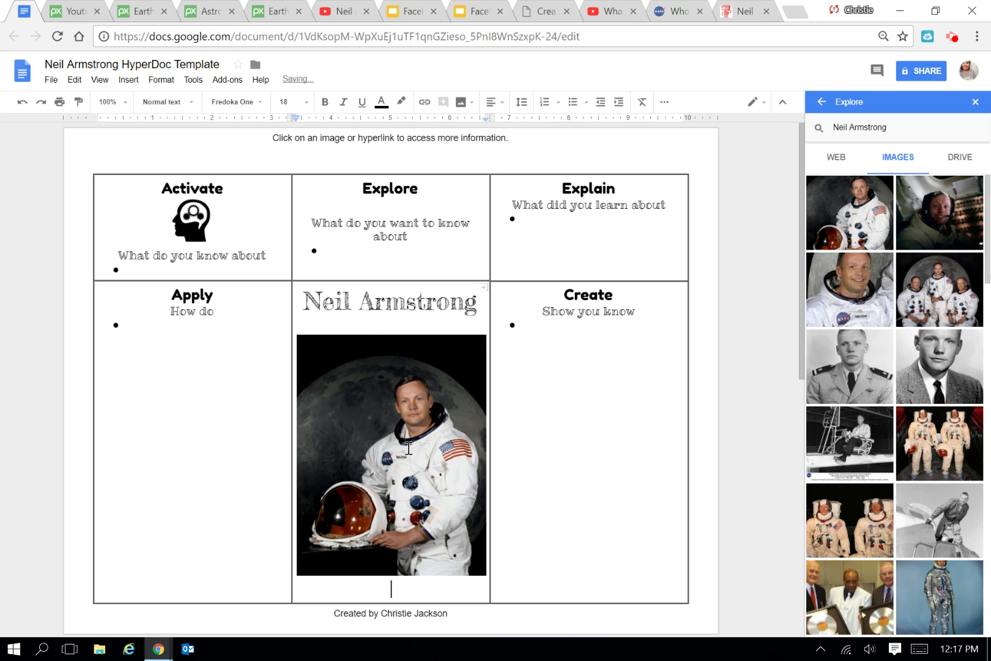
{"action": "left_click", "coordinate": [446, 491]}
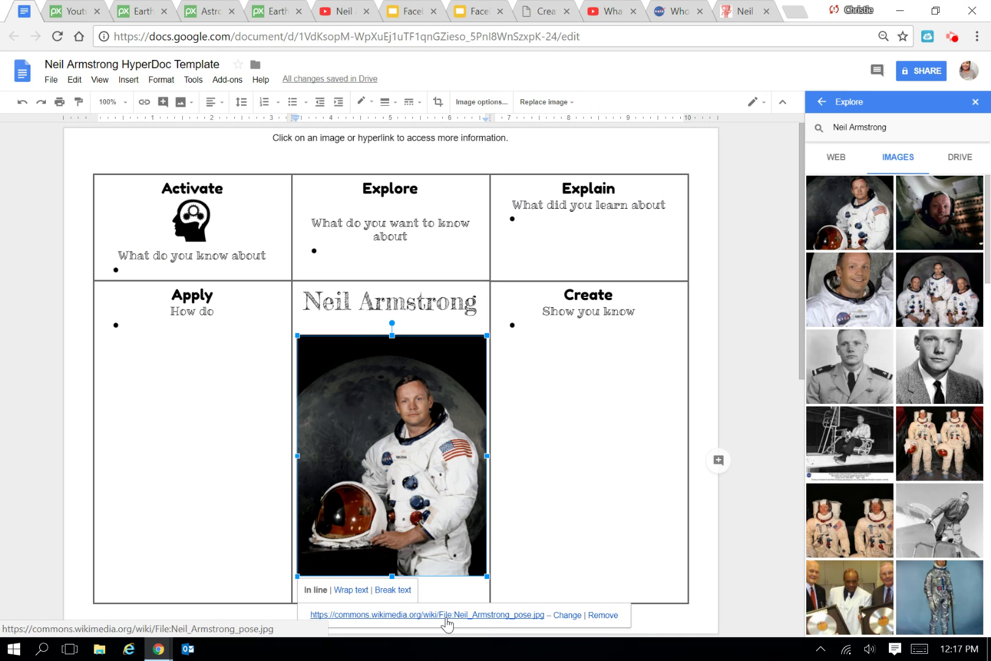
{"action": "left_click_drag", "start_coordinate": [487, 576], "coordinate": [401, 470]}
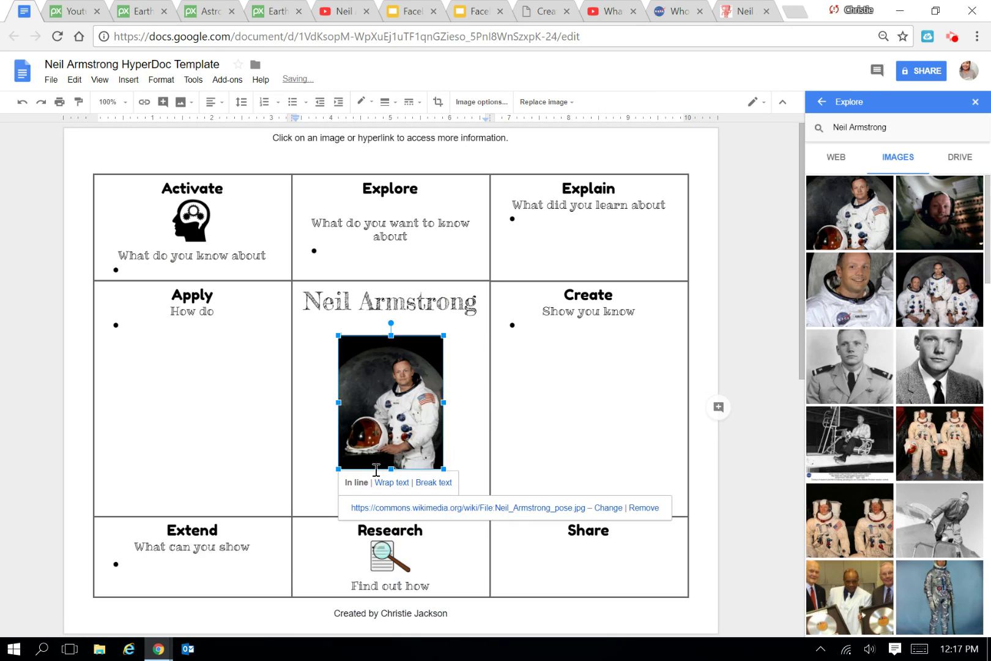
Remove the blank lines above and below the photo in the centre cell.
{"action": "left_click", "coordinate": [439, 319]}
{"action": "key", "text": "BackSpace"}
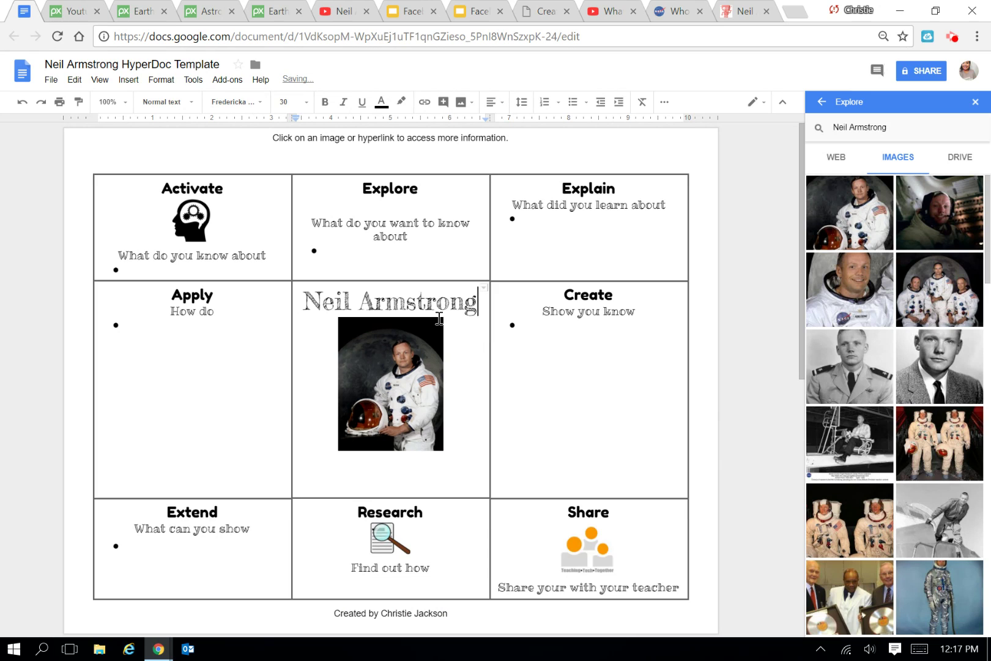
{"action": "left_click", "coordinate": [390, 484]}
{"action": "key", "text": "BackSpace"}
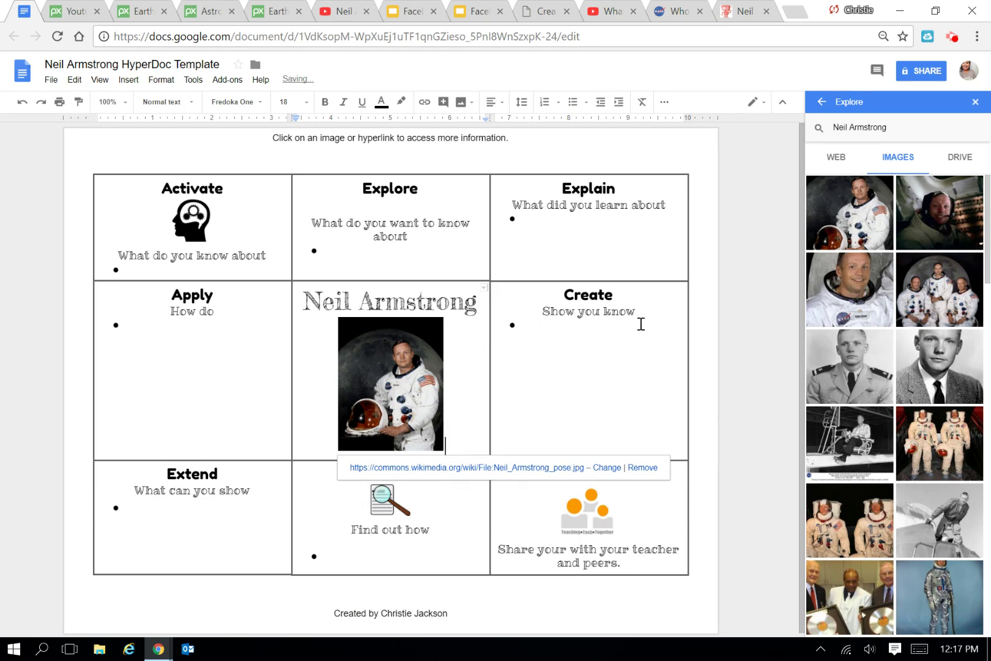
{"action": "left_click", "coordinate": [643, 346]}
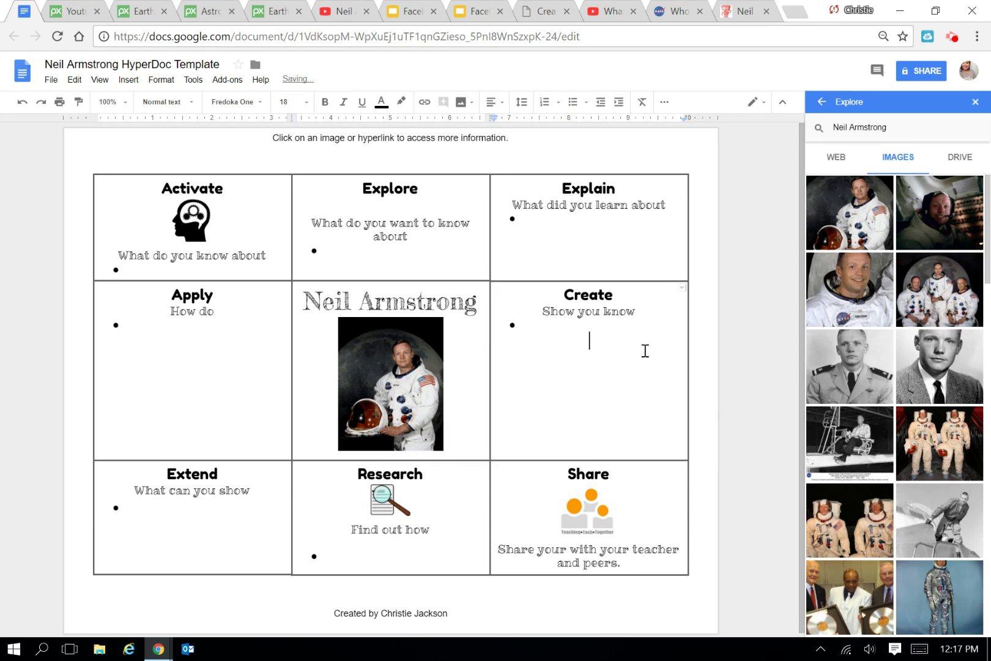
Close the Explore sidebar and switch to the Pixabay YouTube icon page.
{"action": "left_click", "coordinate": [975, 102]}
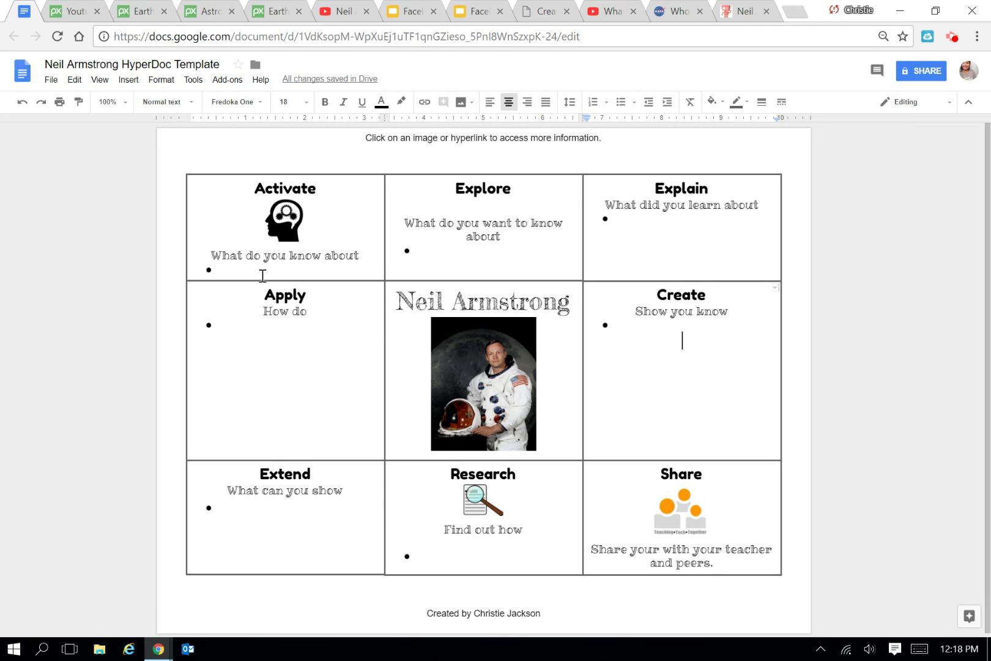
{"action": "left_click", "coordinate": [74, 10]}
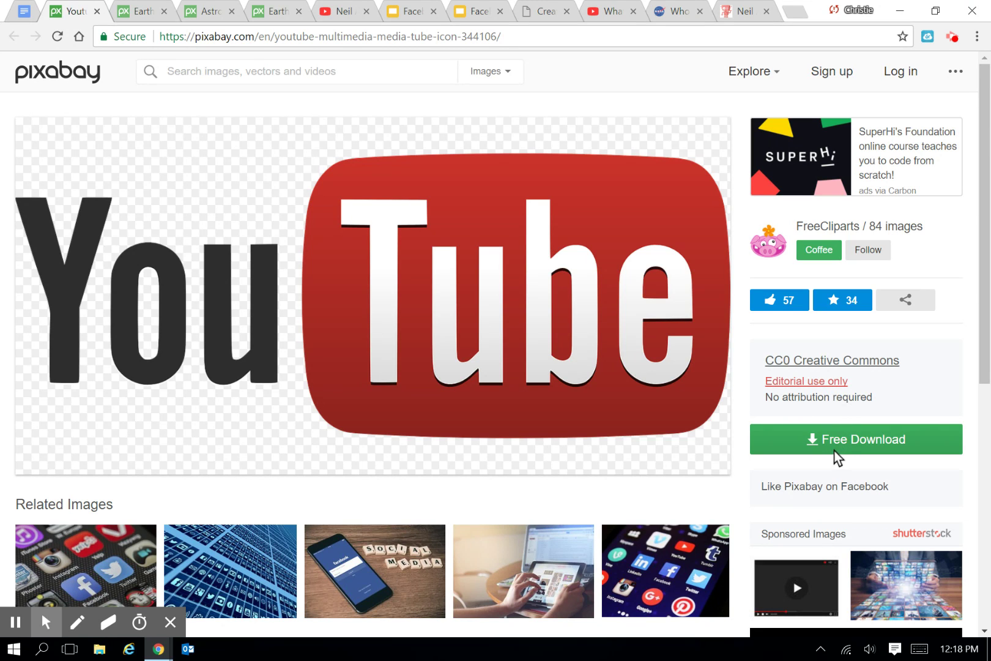
Close the Pixabay YouTube icon, earth-and-moon, astronaut and blue Earth tabs, returning to the document.
{"action": "left_click", "coordinate": [97, 11]}
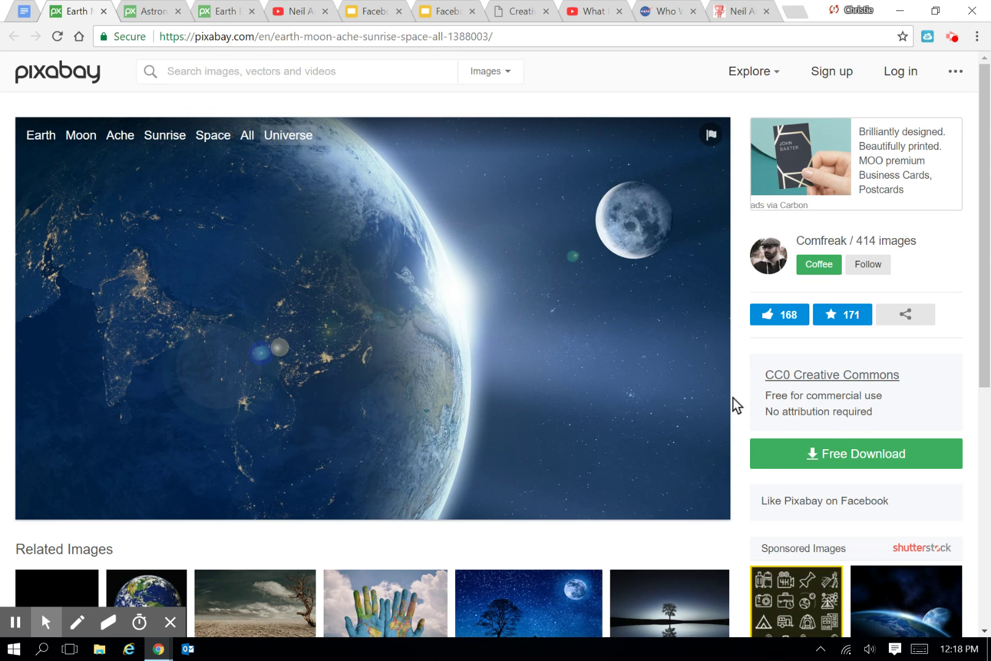
{"action": "left_click", "coordinate": [103, 12]}
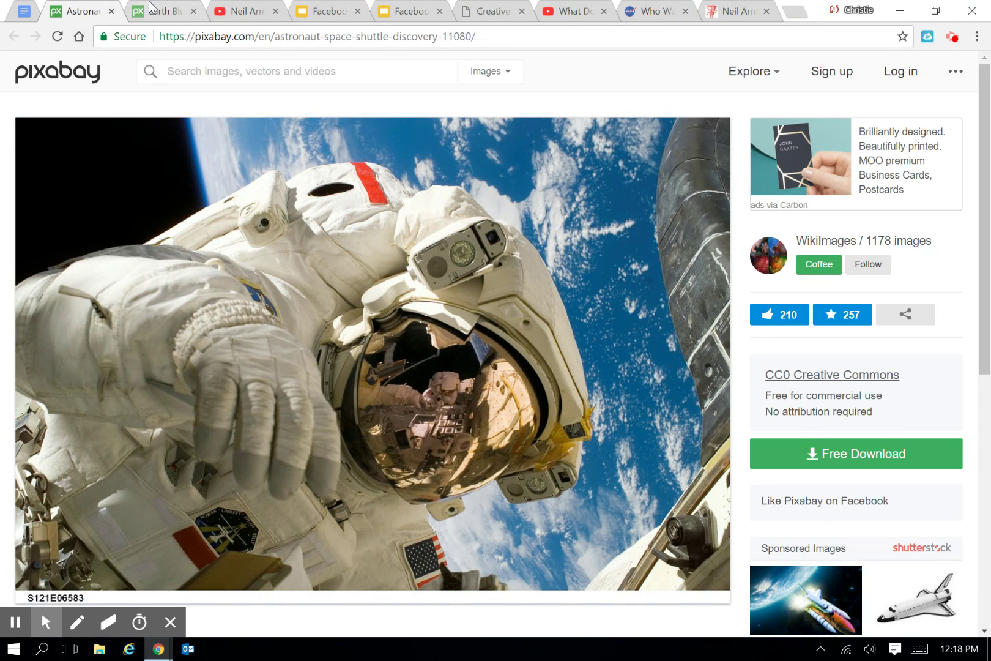
{"action": "left_click", "coordinate": [111, 11]}
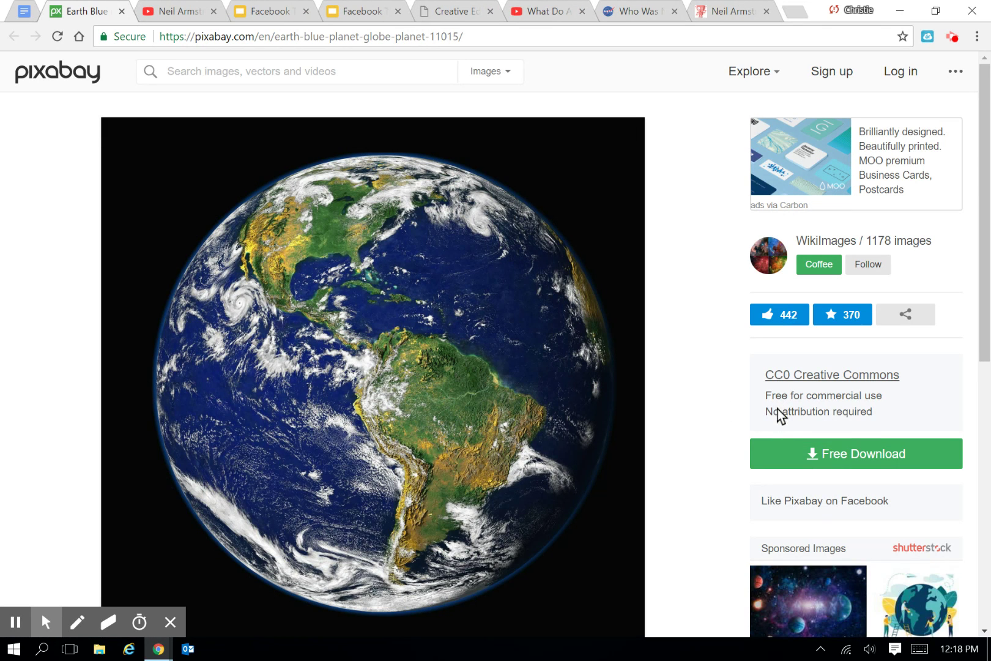
{"action": "mouse_move", "coordinate": [46, 623]}
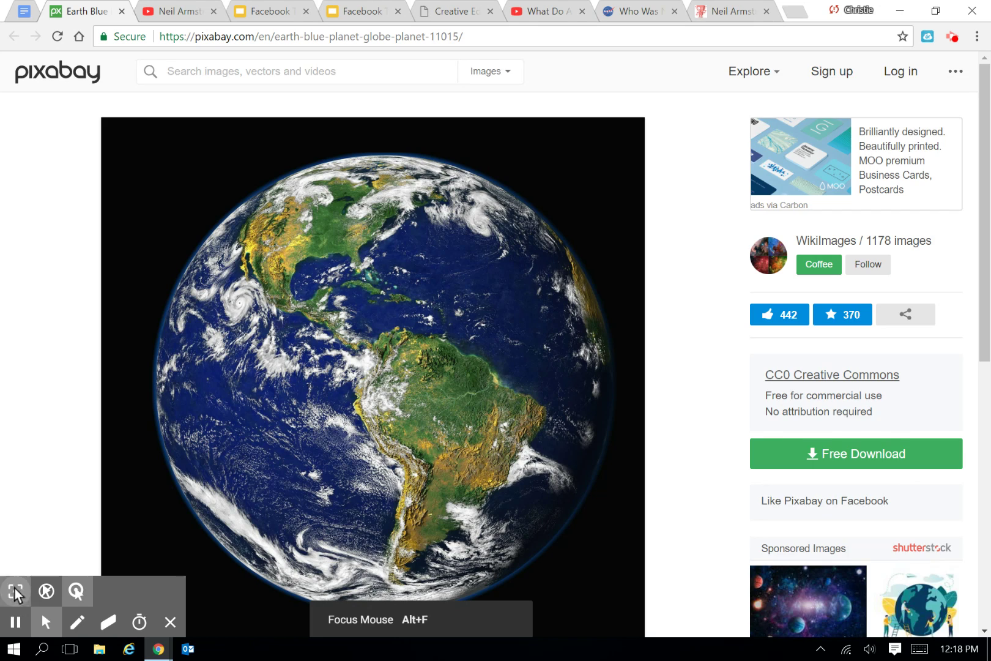
{"action": "left_click", "coordinate": [16, 591]}
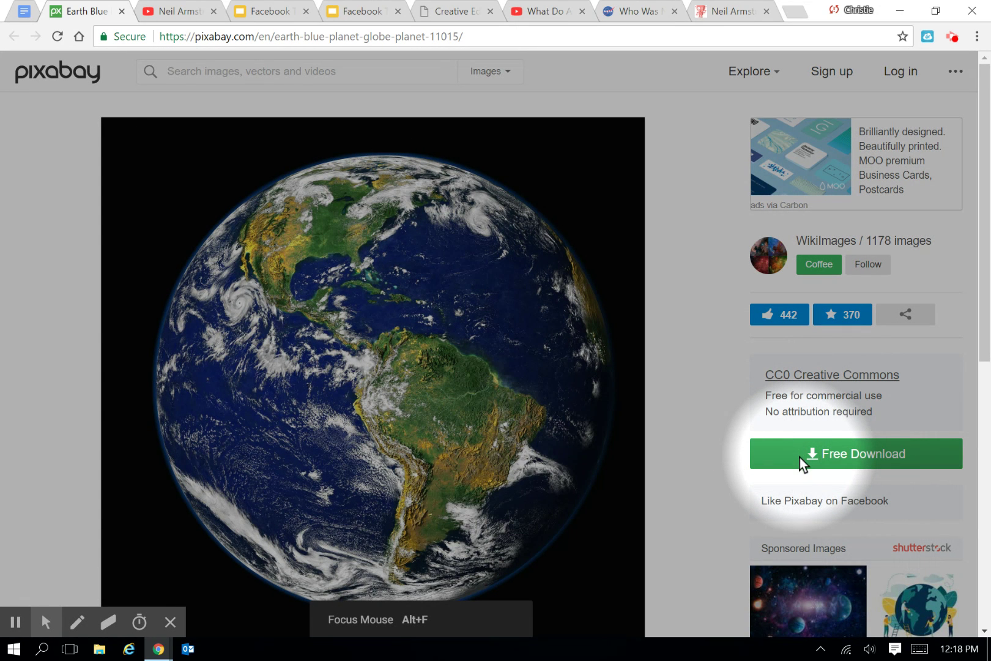
{"action": "left_click", "coordinate": [122, 11]}
{"action": "left_click", "coordinate": [25, 11]}
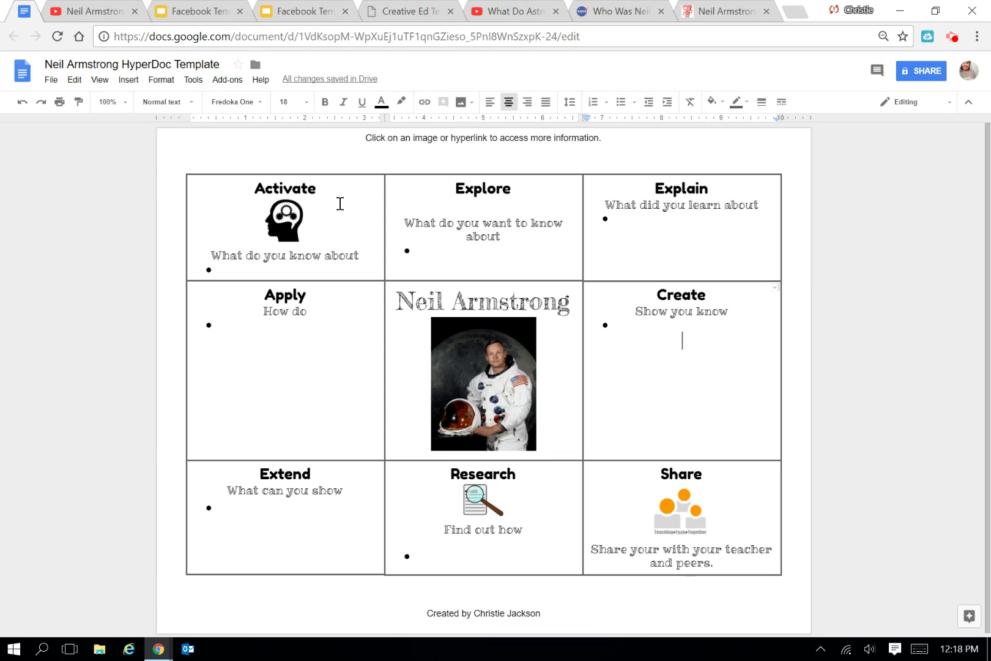
Append 'Neil Armstrong?' to the Activate prompt, fixing the typo in Armstrong.
{"action": "left_click", "coordinate": [380, 256]}
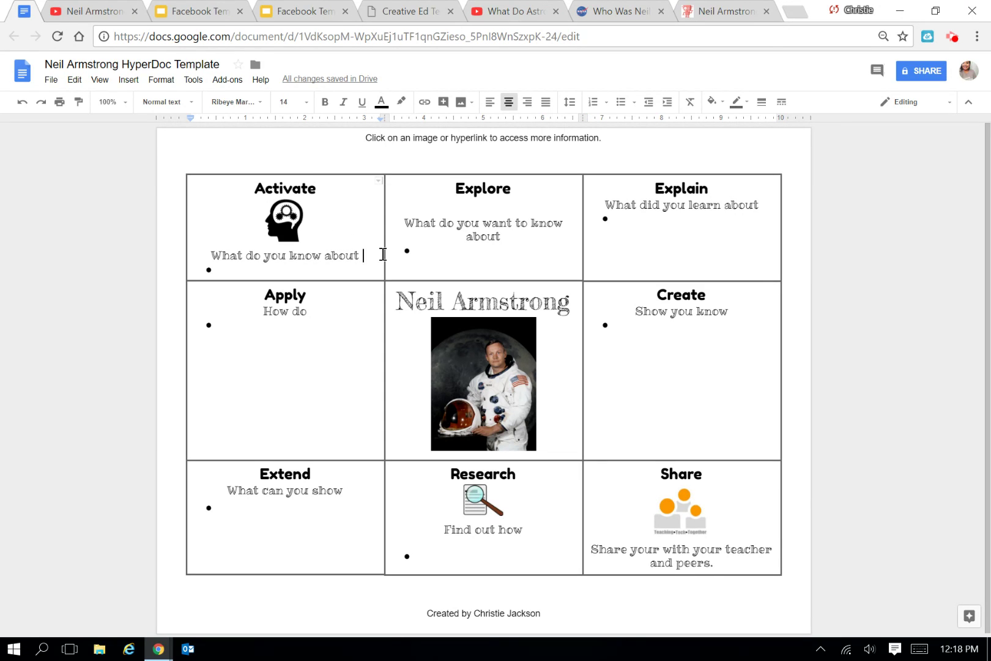
{"action": "type", "text": "Neil ARtm"}
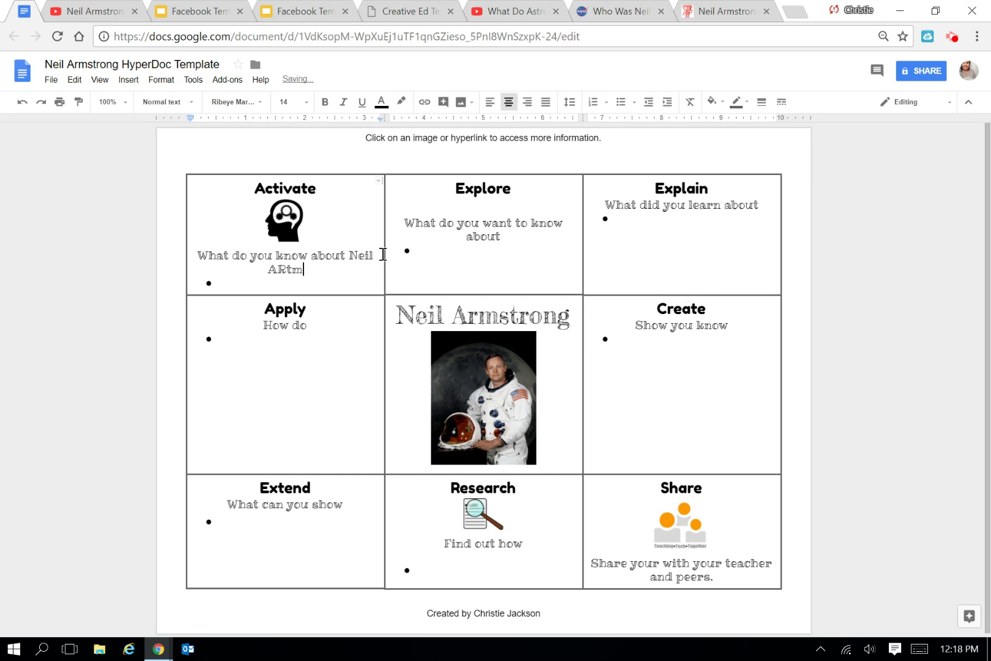
{"action": "key", "text": "BackSpace"}
{"action": "key", "text": "BackSpace"}
{"action": "key", "text": "BackSpace"}
{"action": "type", "text": "rmstrong?"}
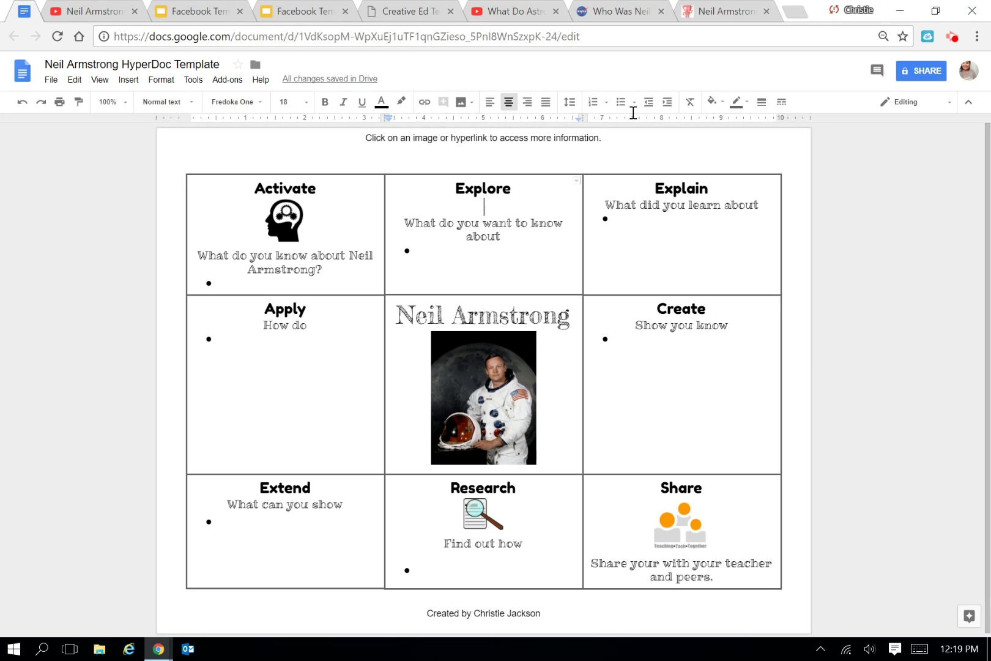
On the Kiddle Neil Armstrong page, highlight where he earned his 'Master of Science'.
{"action": "left_click", "coordinate": [728, 10]}
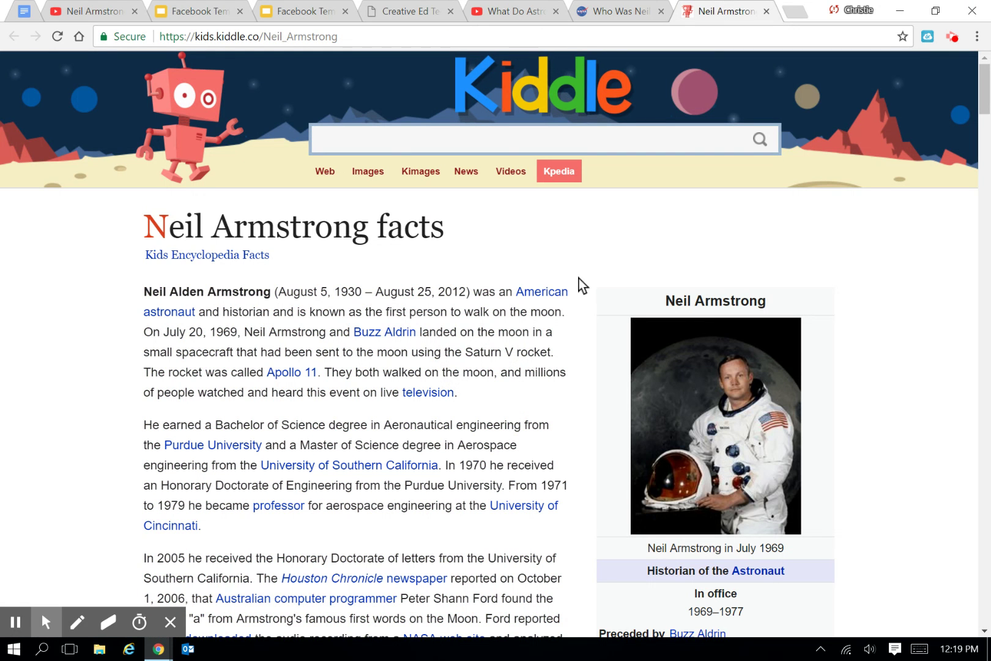
{"action": "scroll", "coordinate": [569, 276], "scroll_direction": "down", "scroll_amount": 6}
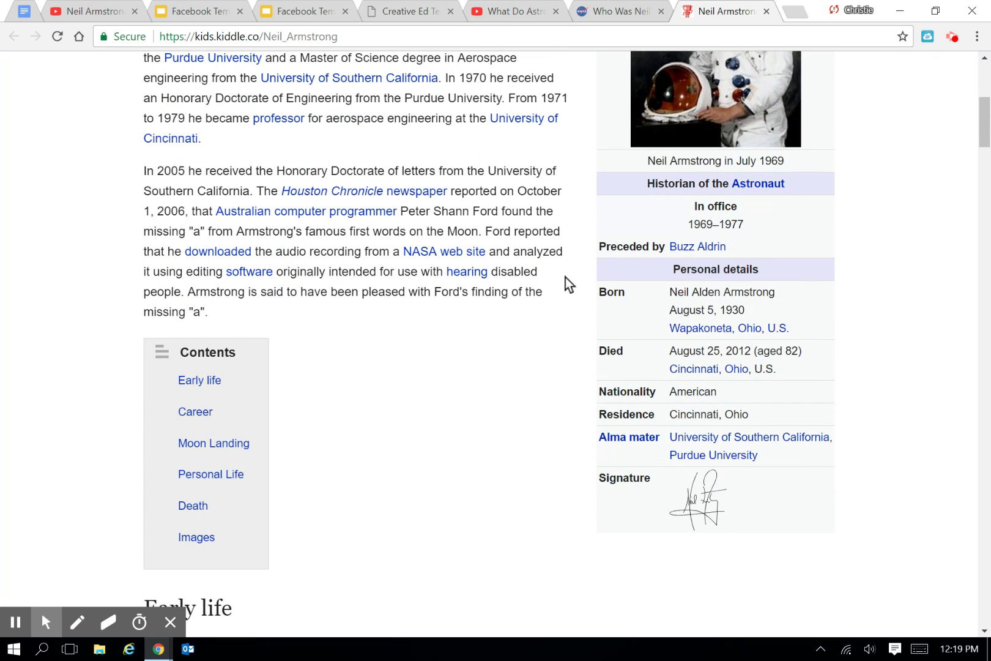
{"action": "scroll", "coordinate": [565, 276], "scroll_direction": "up", "scroll_amount": 3}
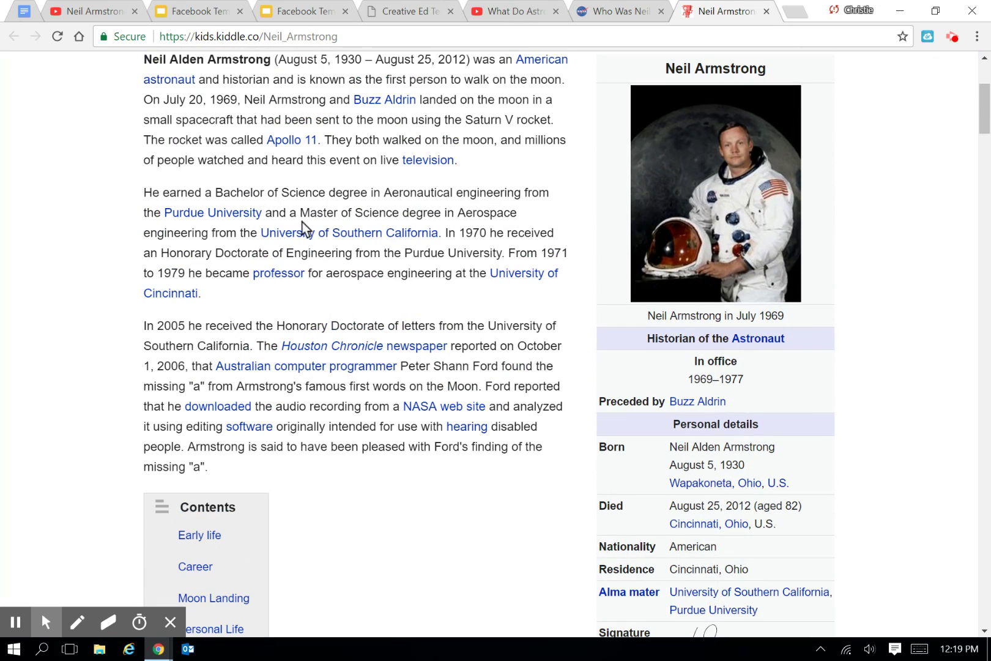
{"action": "left_click_drag", "start_coordinate": [300, 214], "coordinate": [397, 215]}
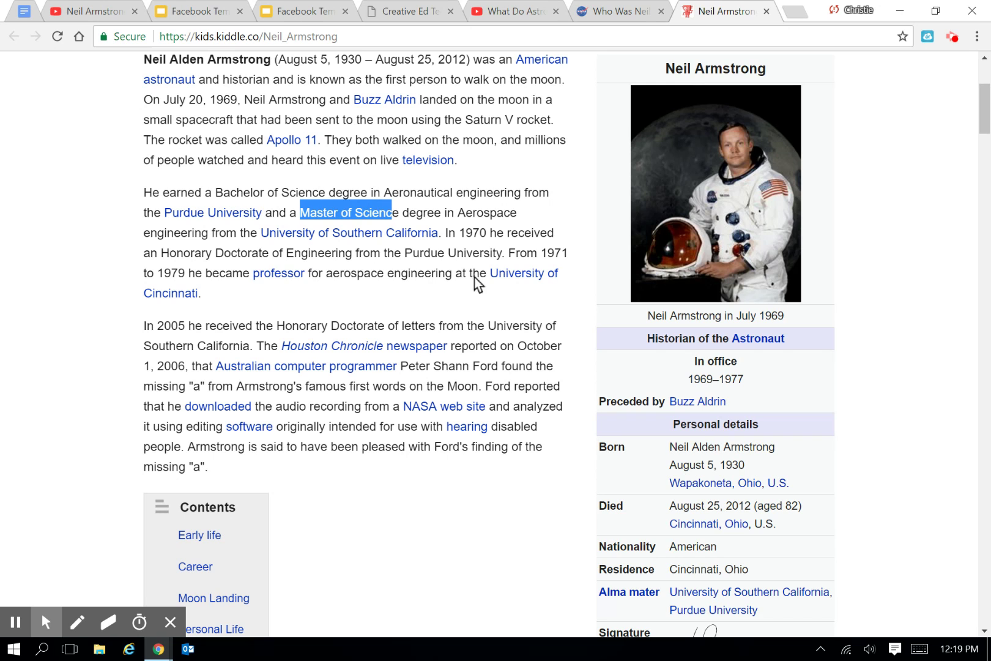
Copy the Kiddle robot logo image and go back to the HyperDoc.
{"action": "scroll", "coordinate": [428, 251], "scroll_direction": "up", "scroll_amount": 4}
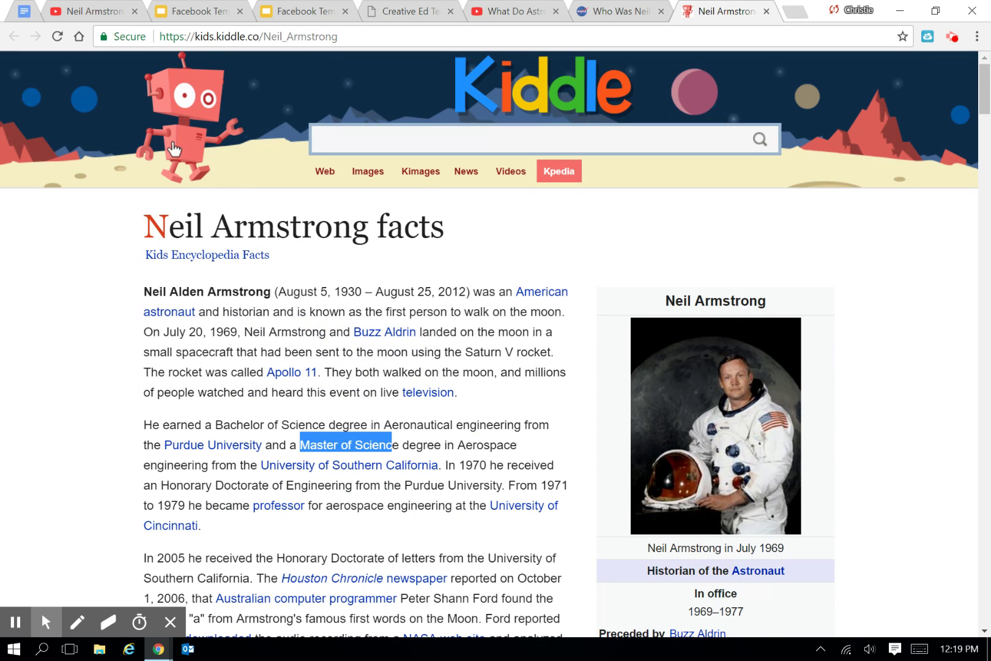
{"action": "right_click", "coordinate": [181, 102]}
{"action": "left_click", "coordinate": [265, 265]}
{"action": "left_click", "coordinate": [21, 17]}
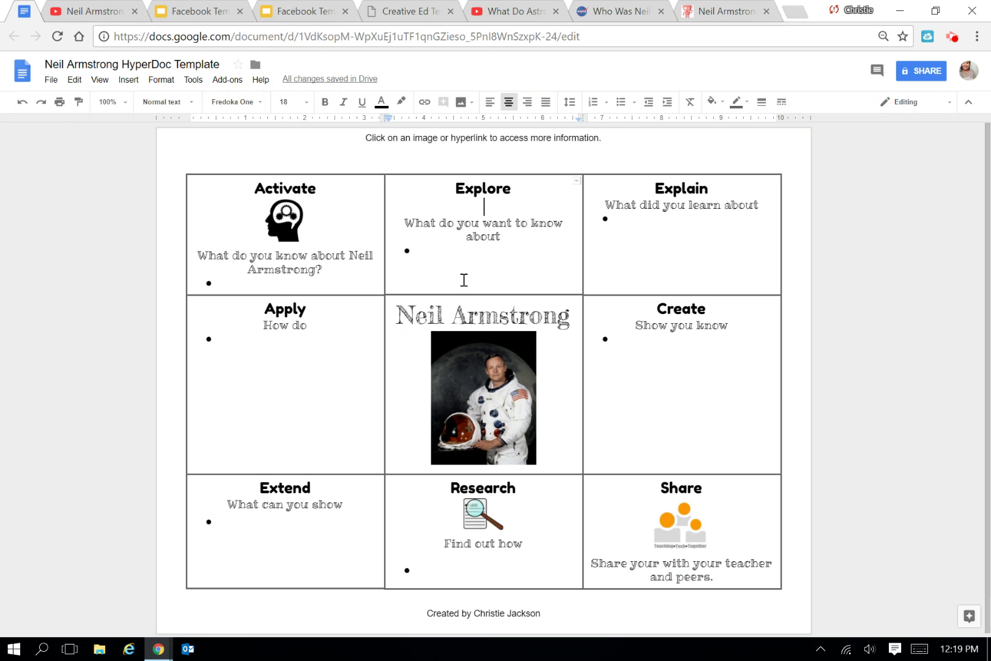
Paste the copied robot image above the Explore cell's prompt and resize it down to a small icon.
{"action": "right_click", "coordinate": [489, 207]}
{"action": "left_click", "coordinate": [521, 248]}
{"action": "left_click", "coordinate": [554, 365]}
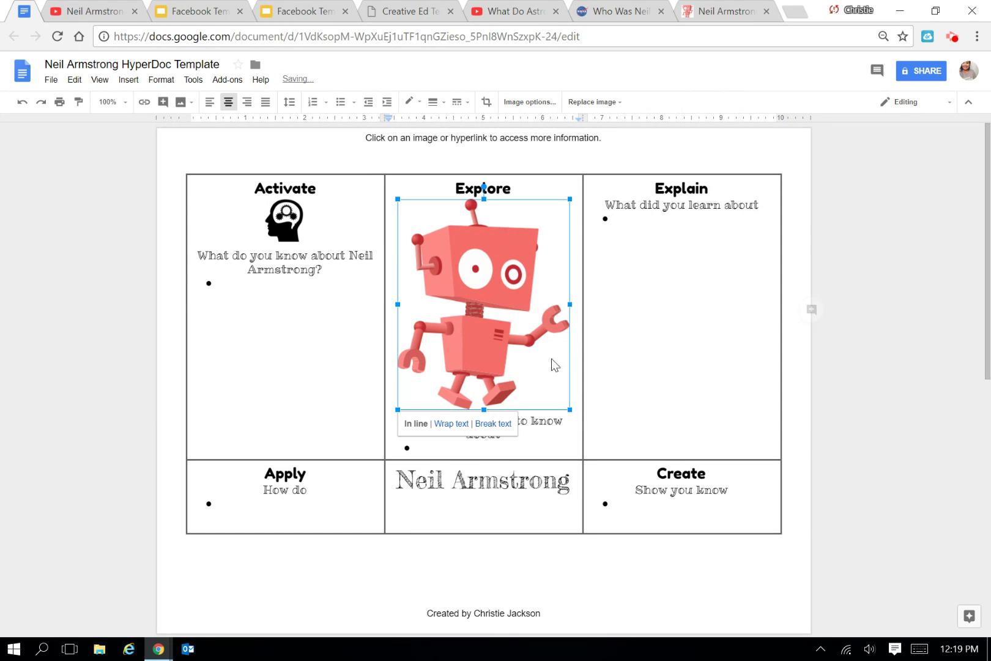
{"action": "left_click_drag", "start_coordinate": [569, 410], "coordinate": [487, 263]}
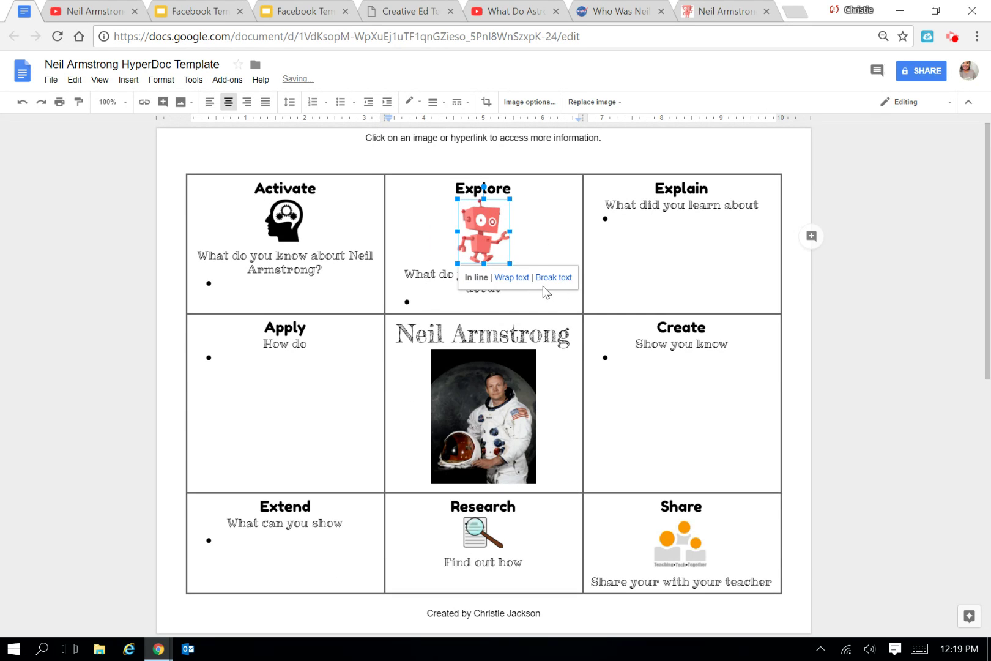
{"action": "left_click", "coordinate": [514, 256]}
Link the robot icon to the Kiddle Neil Armstrong page using its copied URL.
{"action": "left_click", "coordinate": [483, 236]}
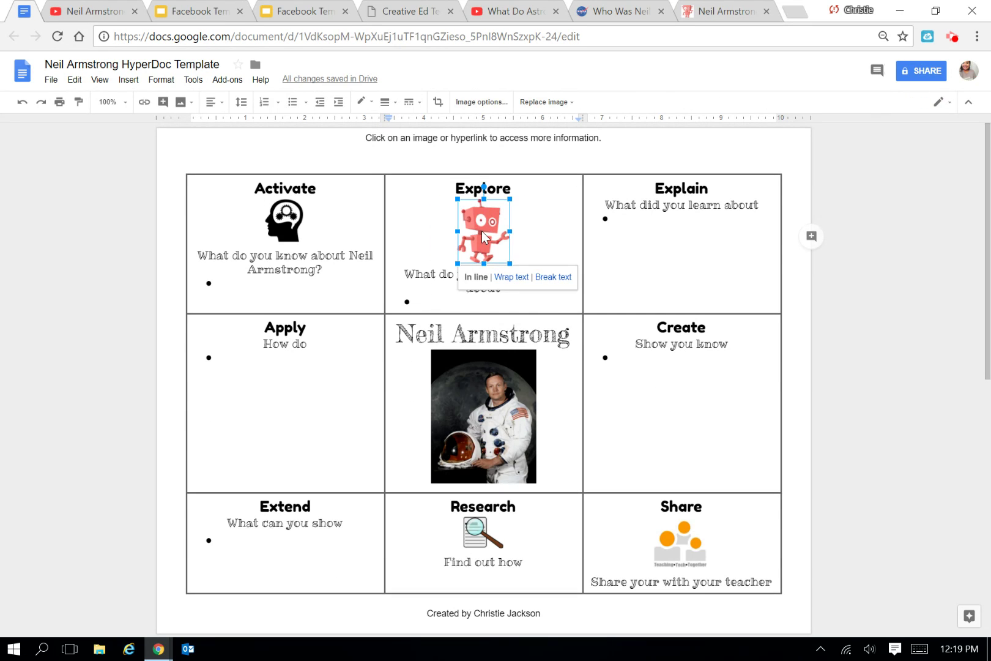
{"action": "left_click", "coordinate": [145, 102]}
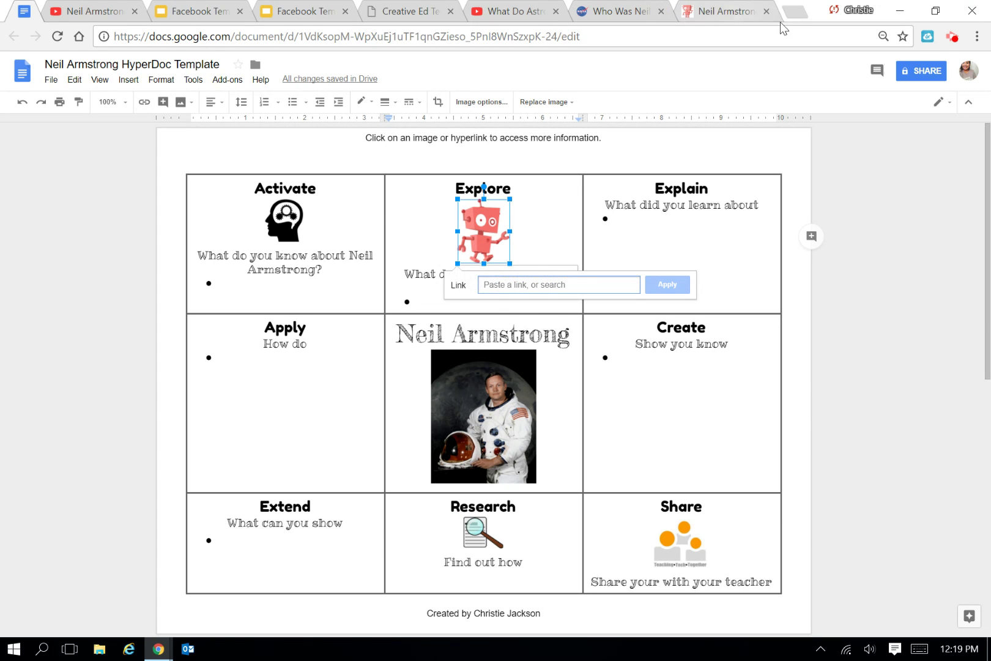
{"action": "left_click", "coordinate": [728, 11]}
{"action": "left_click", "coordinate": [422, 37]}
{"action": "right_click", "coordinate": [421, 36]}
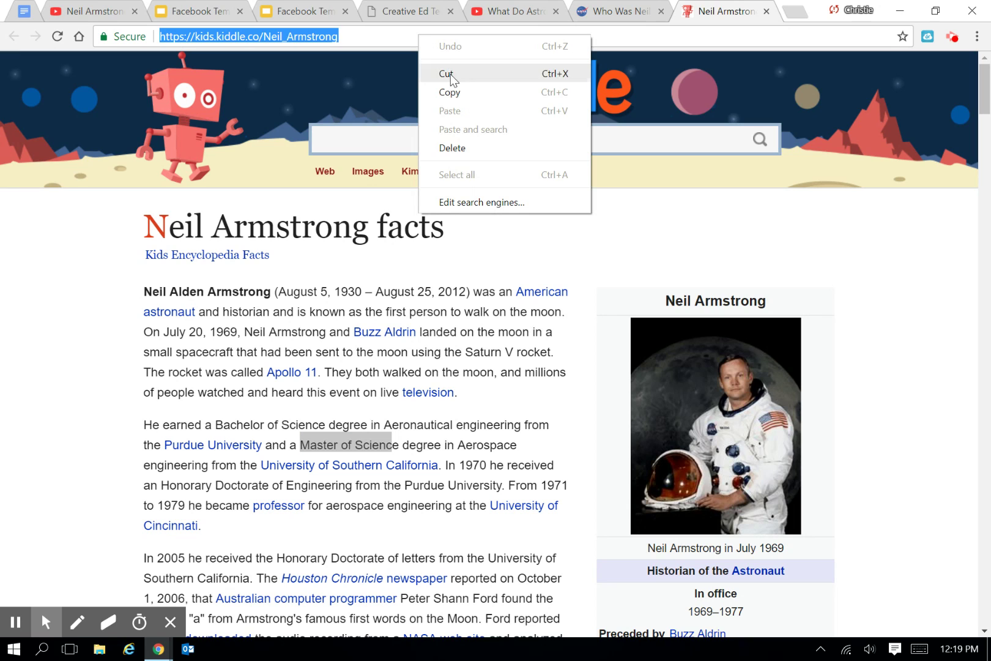
{"action": "left_click", "coordinate": [454, 93]}
{"action": "left_click", "coordinate": [25, 11]}
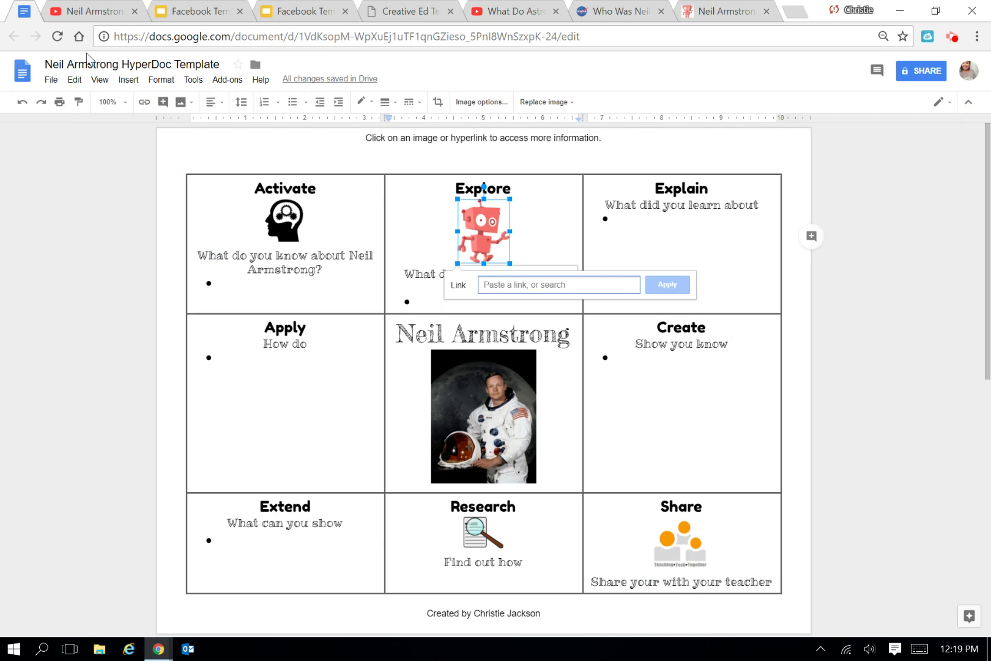
{"action": "right_click", "coordinate": [581, 288]}
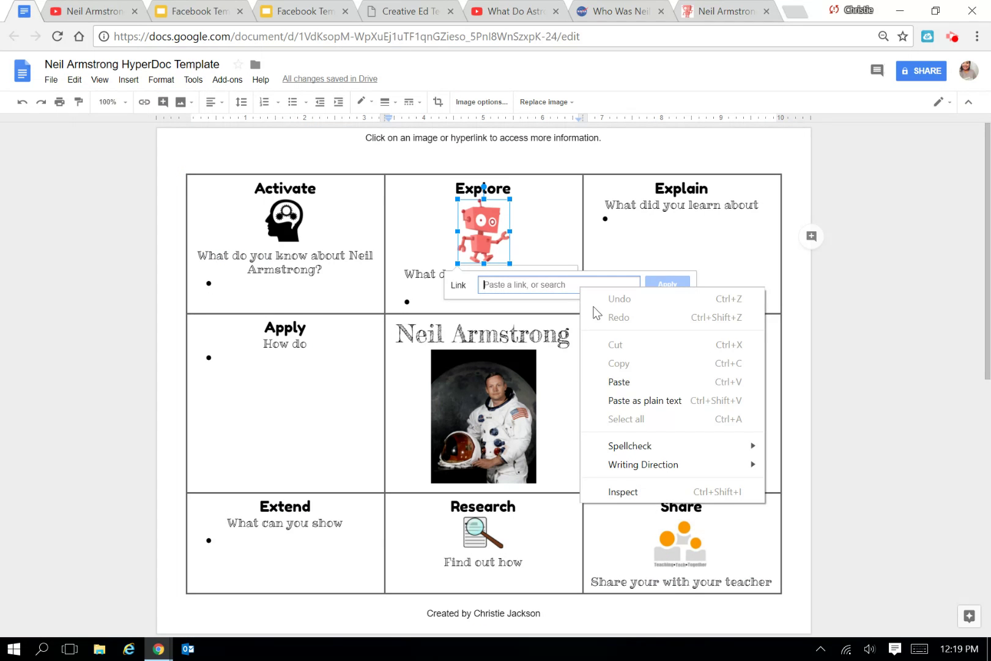
{"action": "left_click", "coordinate": [615, 381]}
{"action": "left_click", "coordinate": [668, 285]}
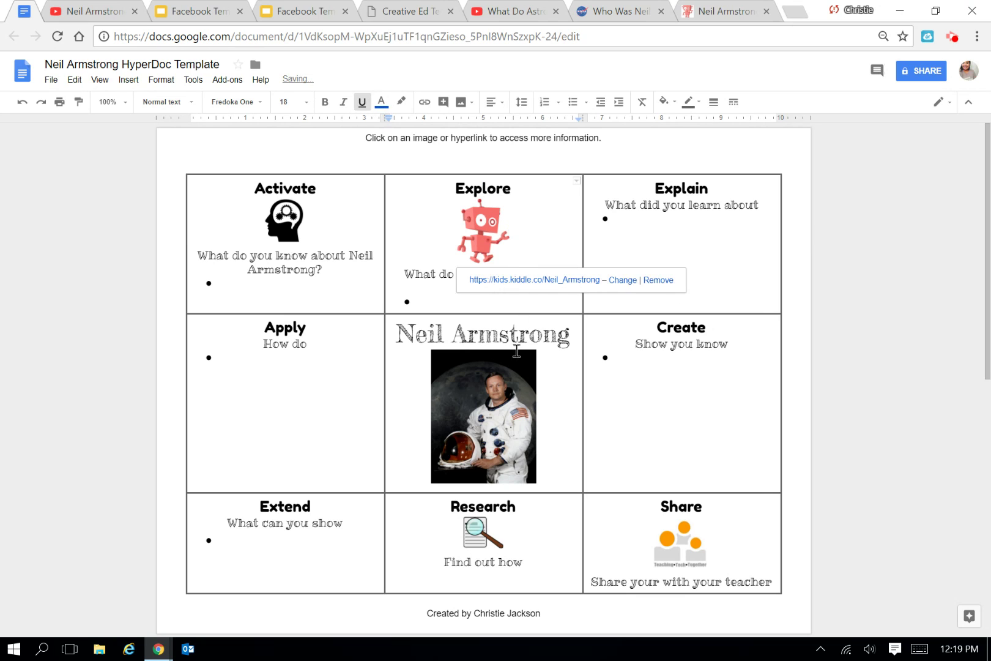
Check that the robot icon's link opens the Kiddle page, then return to the document.
{"action": "left_click", "coordinate": [564, 429]}
{"action": "left_click", "coordinate": [489, 238]}
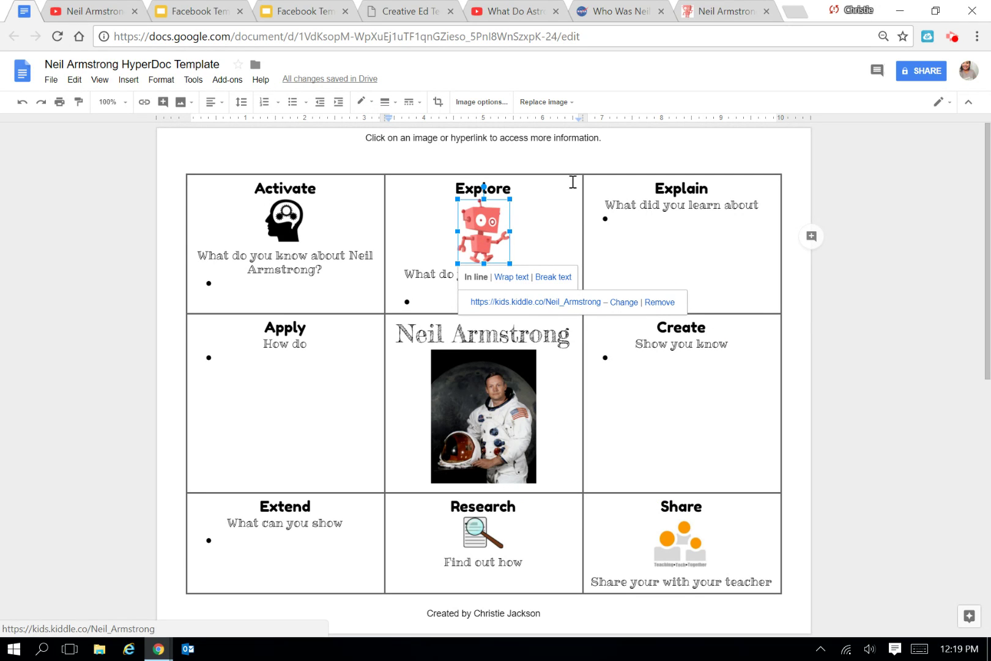
{"action": "left_click", "coordinate": [711, 12]}
{"action": "left_click", "coordinate": [360, 356]}
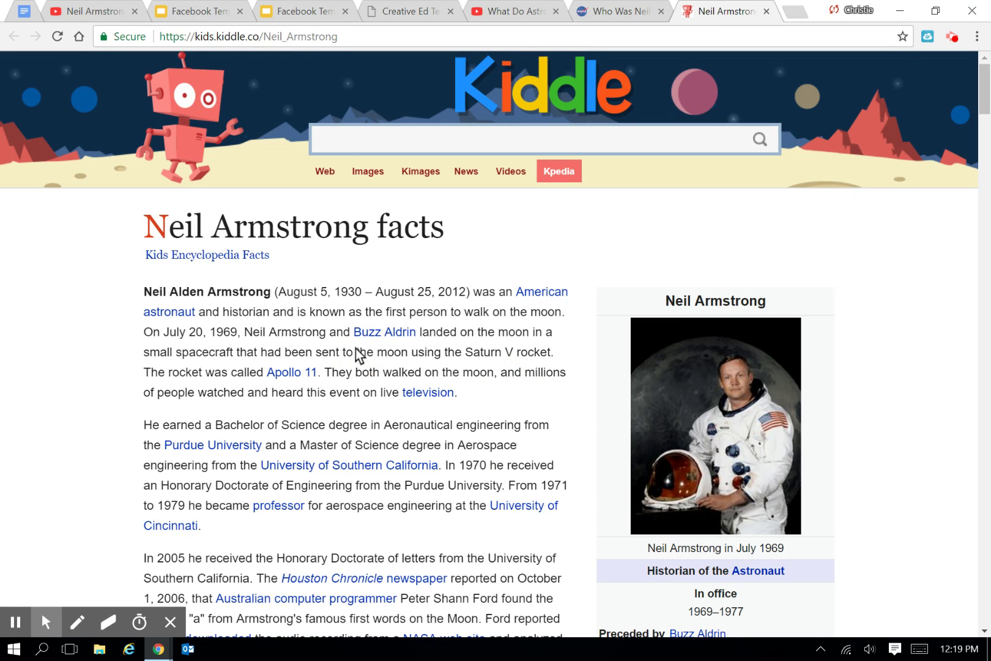
{"action": "left_click", "coordinate": [23, 11]}
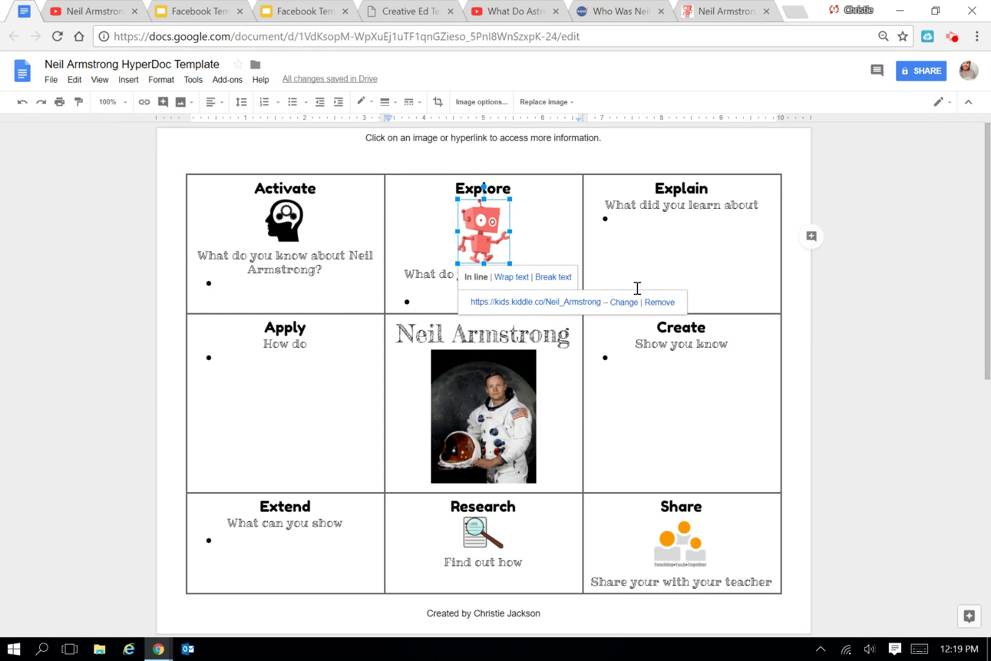
Reword the Explore prompt to 'Where did he earn his Masters of Science degree?' and return to Kiddle.
{"action": "left_click", "coordinate": [637, 288]}
{"action": "left_click_drag", "start_coordinate": [539, 294], "coordinate": [458, 277]}
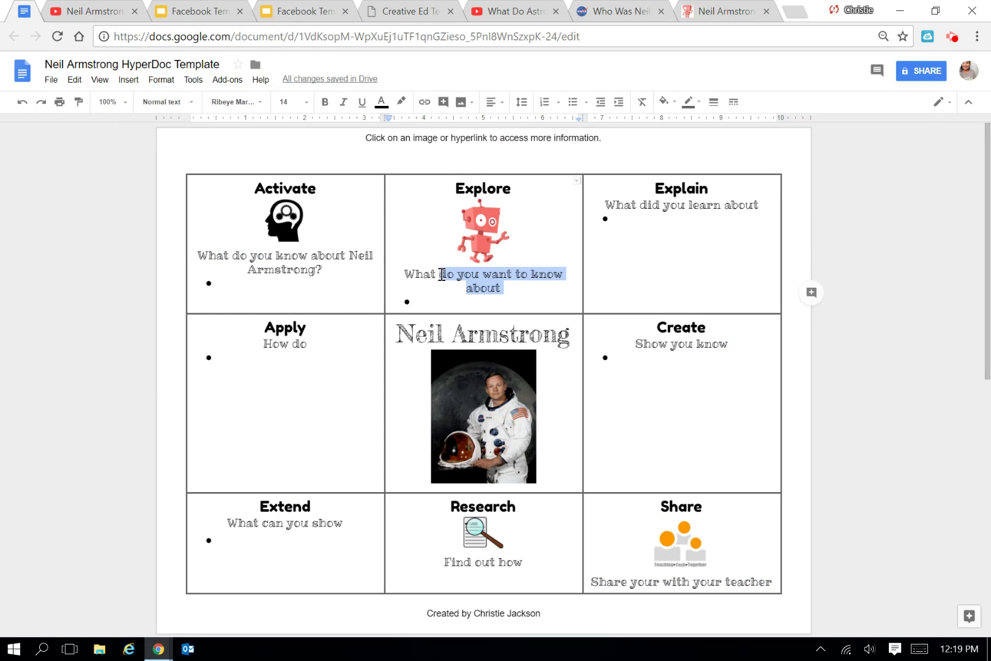
{"action": "key", "text": "BackSpace"}
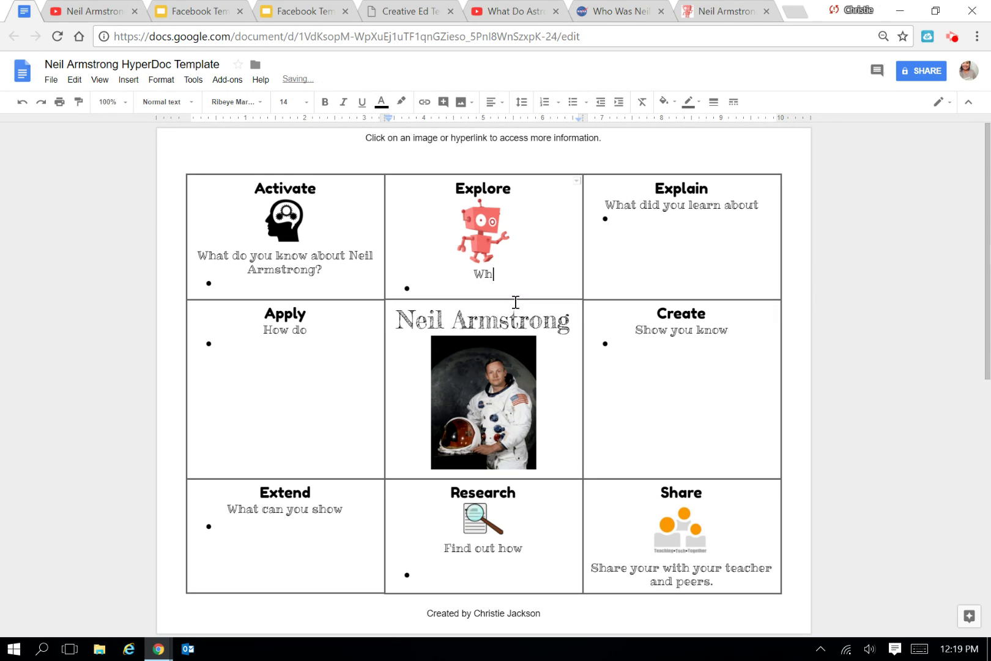
{"action": "type", "text": "ere did he earn his MAsters"}
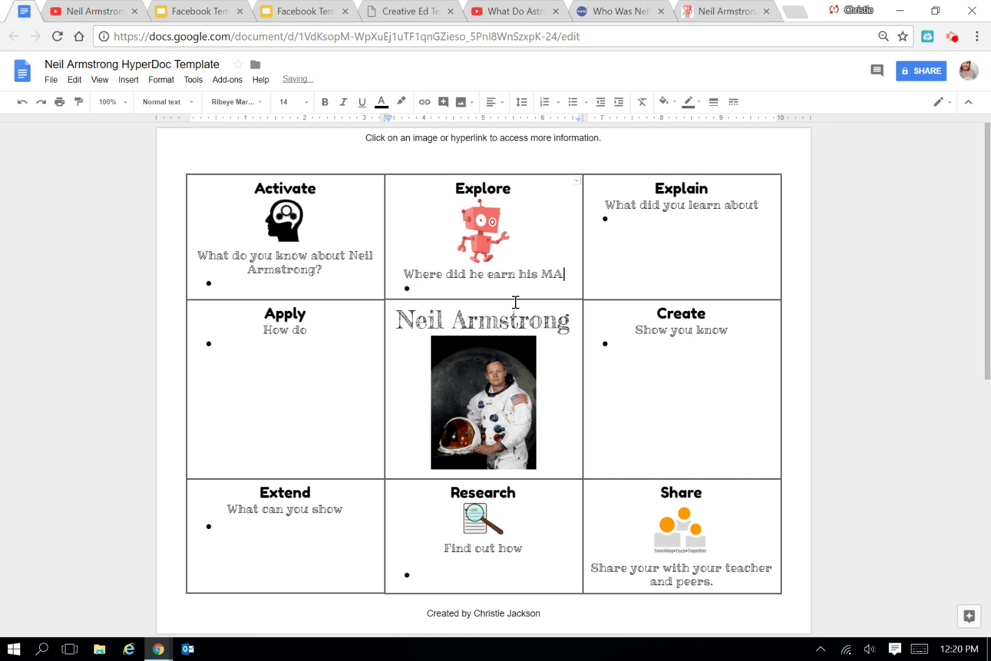
{"action": "key", "text": "BackSpace"}
{"action": "key", "text": "BackSpace"}
{"action": "key", "text": "BackSpace"}
{"action": "key", "text": "BackSpace"}
{"action": "key", "text": "BackSpace"}
{"action": "key", "text": "BackSpace"}
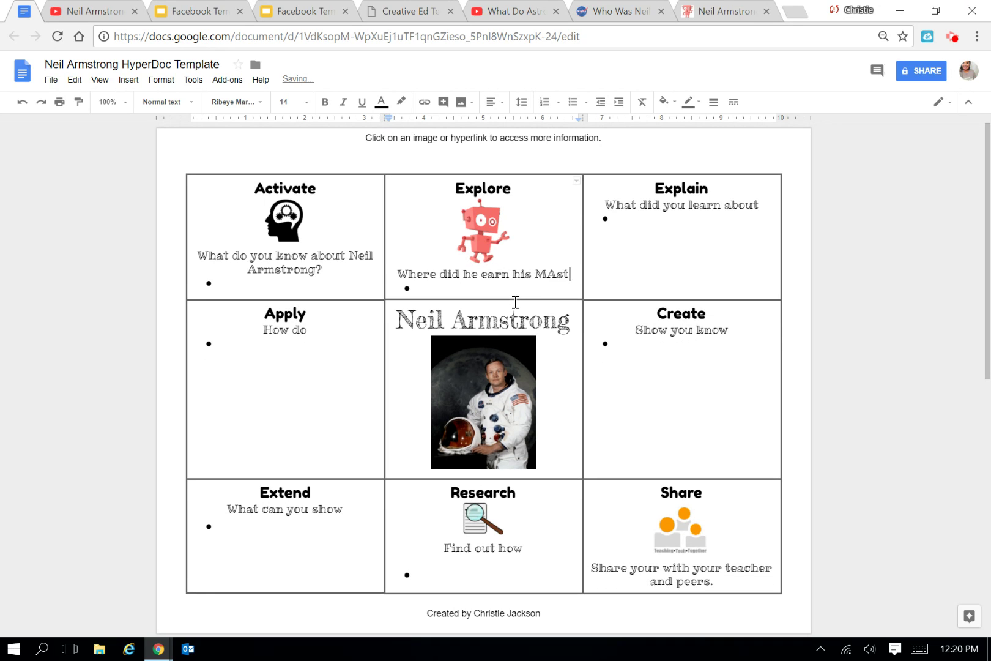
{"action": "type", "text": "asters of"}
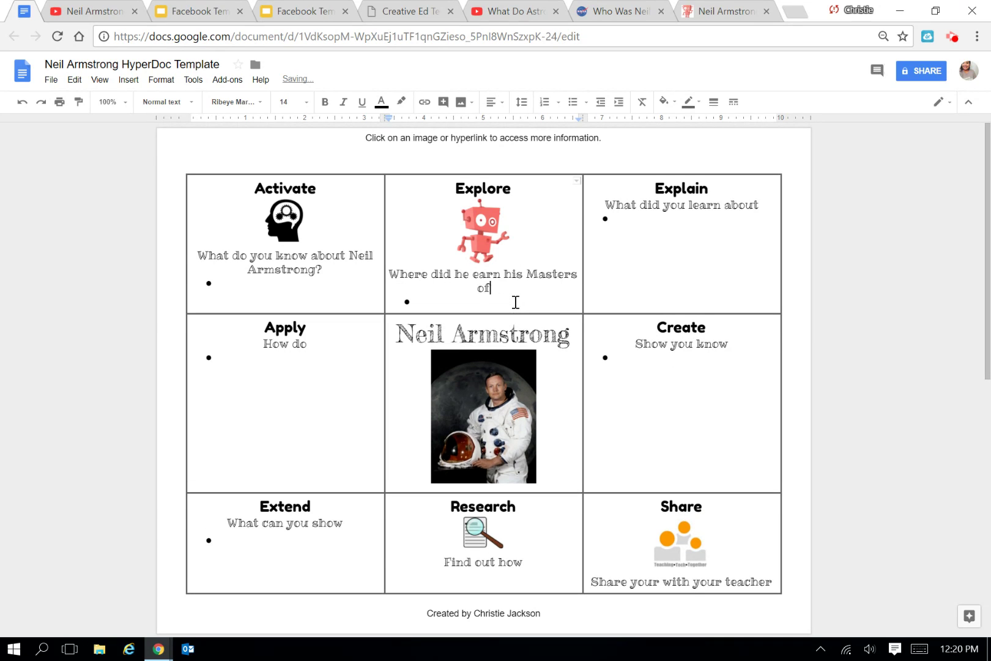
{"action": "type", "text": " Science degree?"}
{"action": "left_click", "coordinate": [530, 303]}
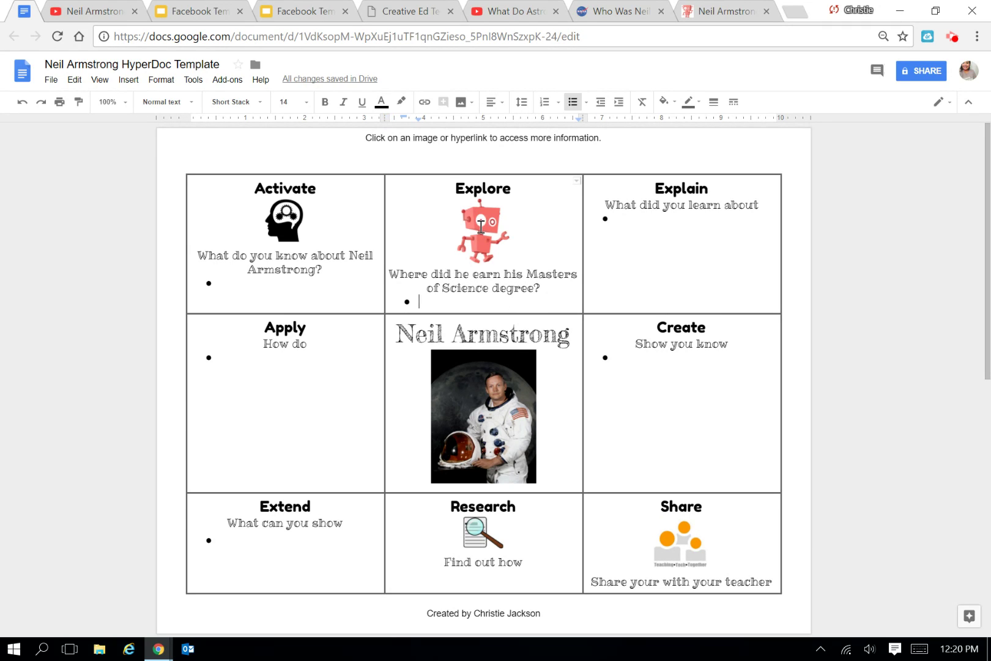
{"action": "left_click", "coordinate": [698, 13]}
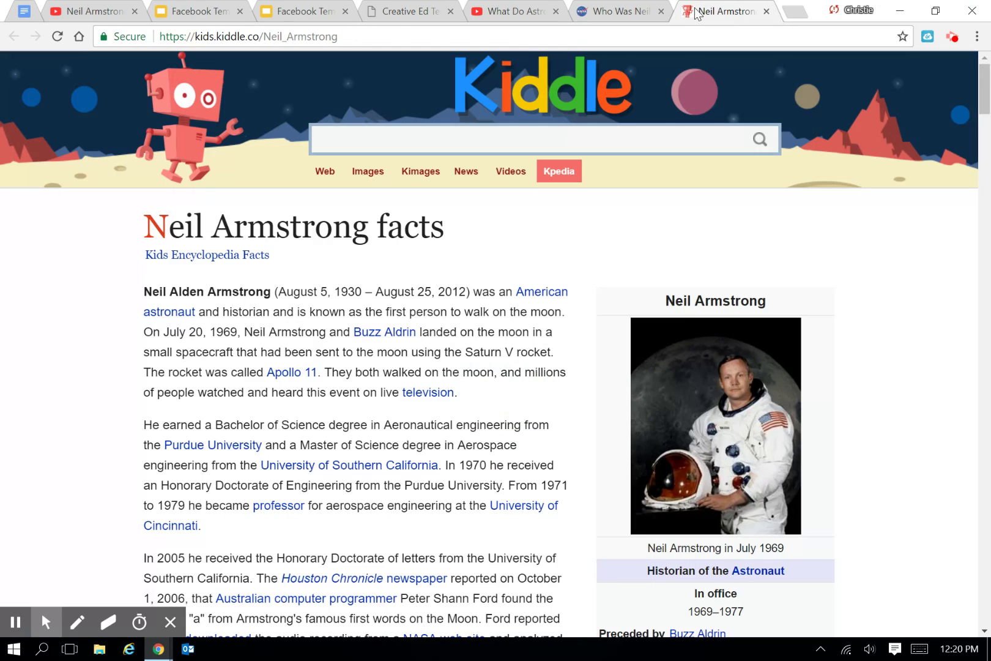
Copy the NASA logo from the article and paste it on a new line below Explain.
{"action": "left_click", "coordinate": [766, 11]}
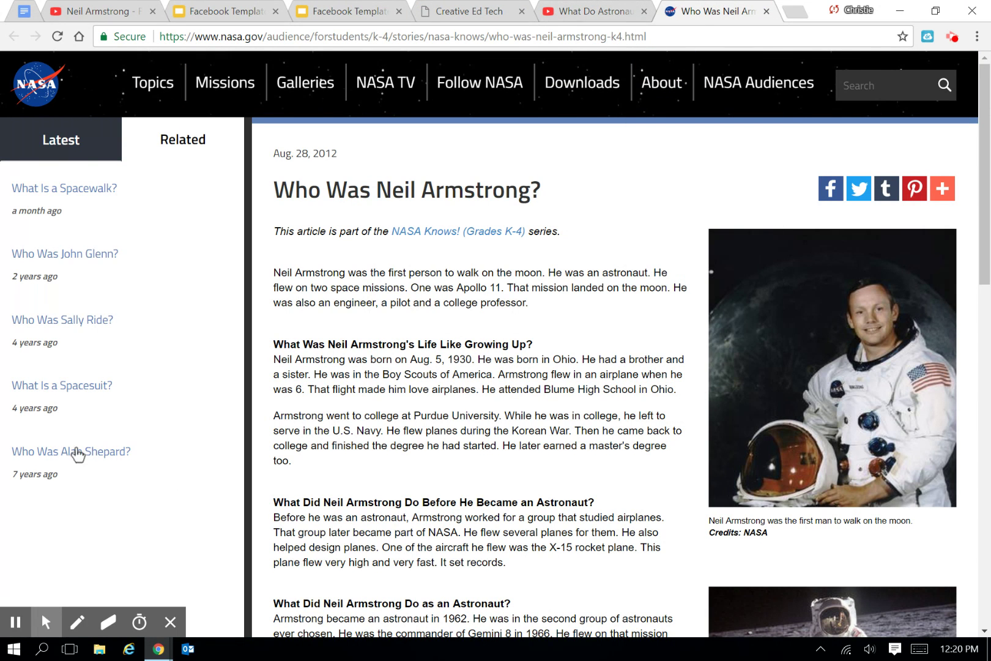
{"action": "right_click", "coordinate": [46, 85]}
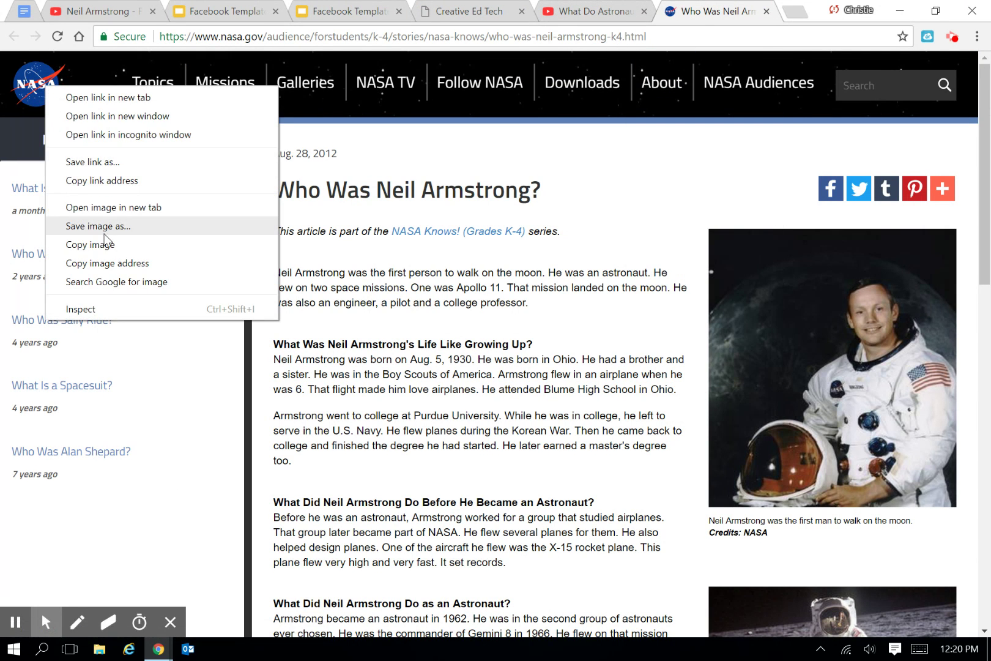
{"action": "left_click", "coordinate": [106, 244]}
{"action": "left_click", "coordinate": [23, 11]}
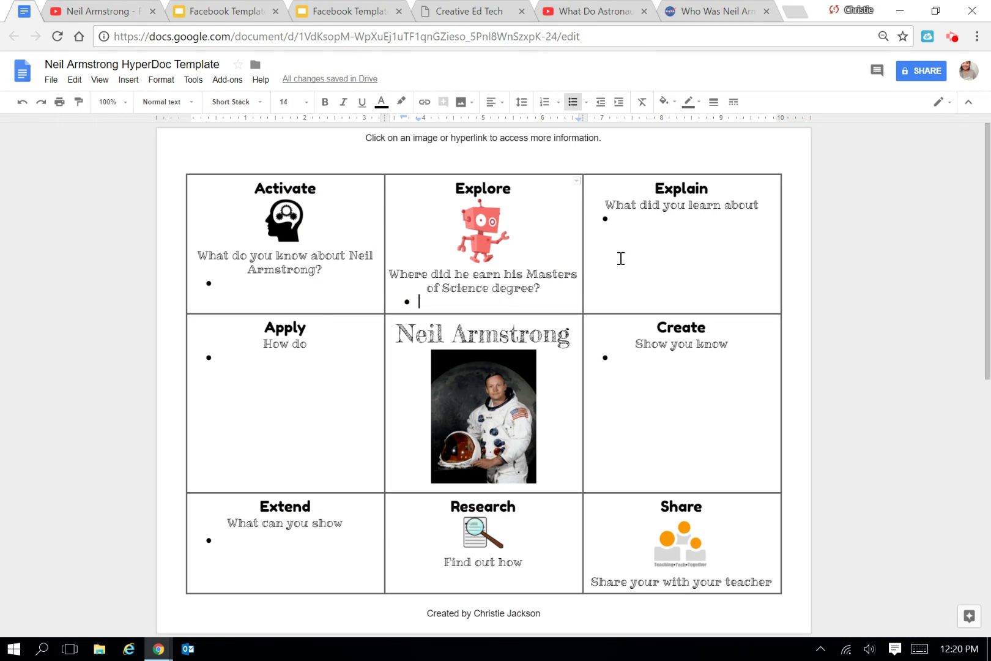
{"action": "left_click", "coordinate": [723, 195]}
{"action": "key", "text": "Return"}
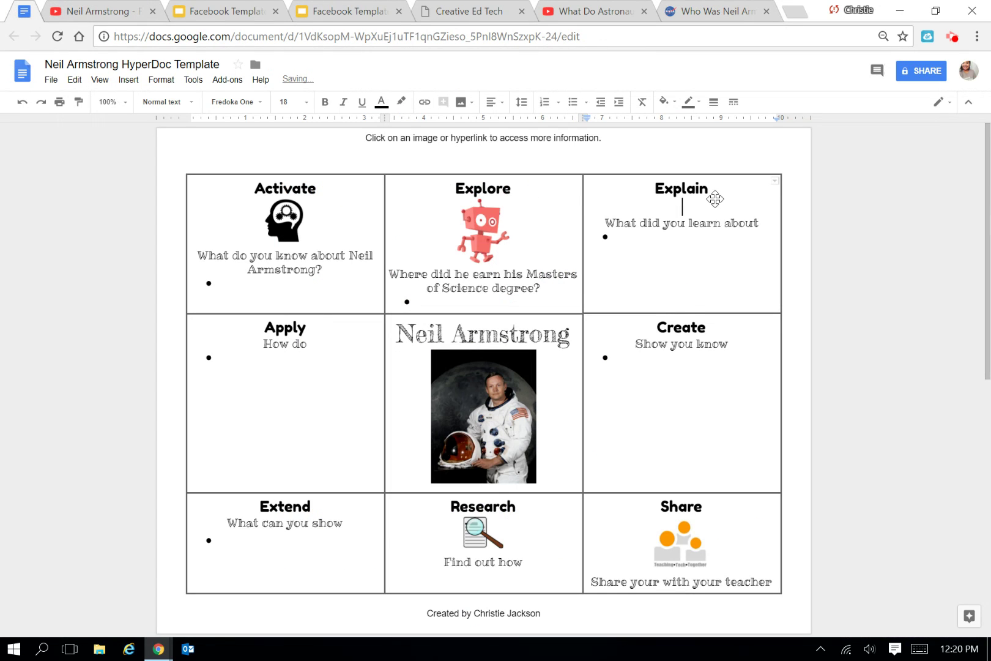
{"action": "key", "text": "ctrl+v"}
Link the pasted NASA logo to the 'Who Was Neil Armstrong?' article's web address.
{"action": "left_click", "coordinate": [710, 11]}
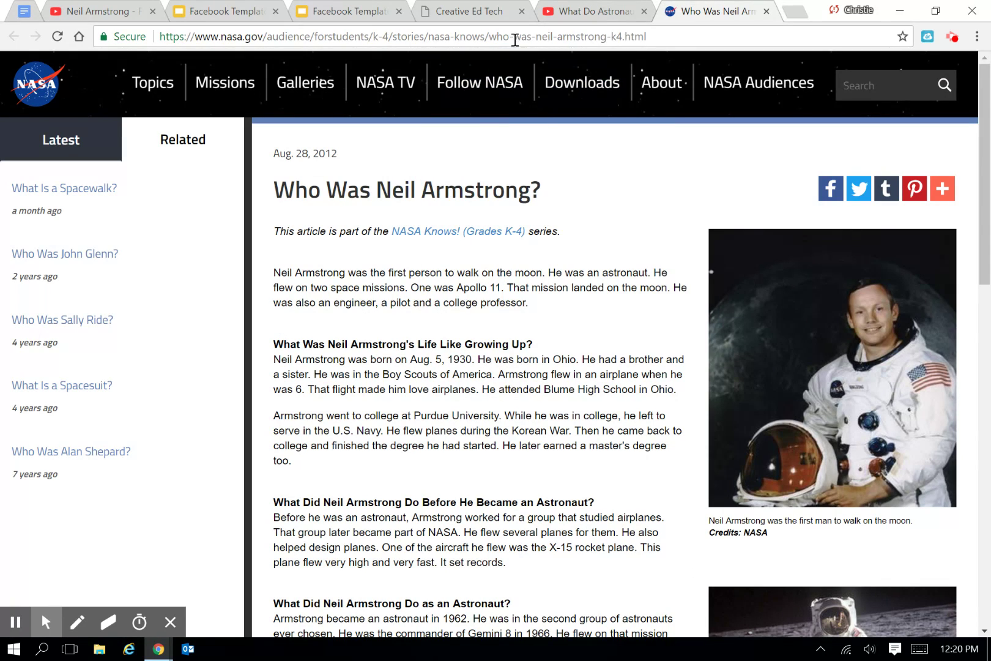
{"action": "left_click", "coordinate": [540, 38]}
{"action": "right_click", "coordinate": [540, 38]}
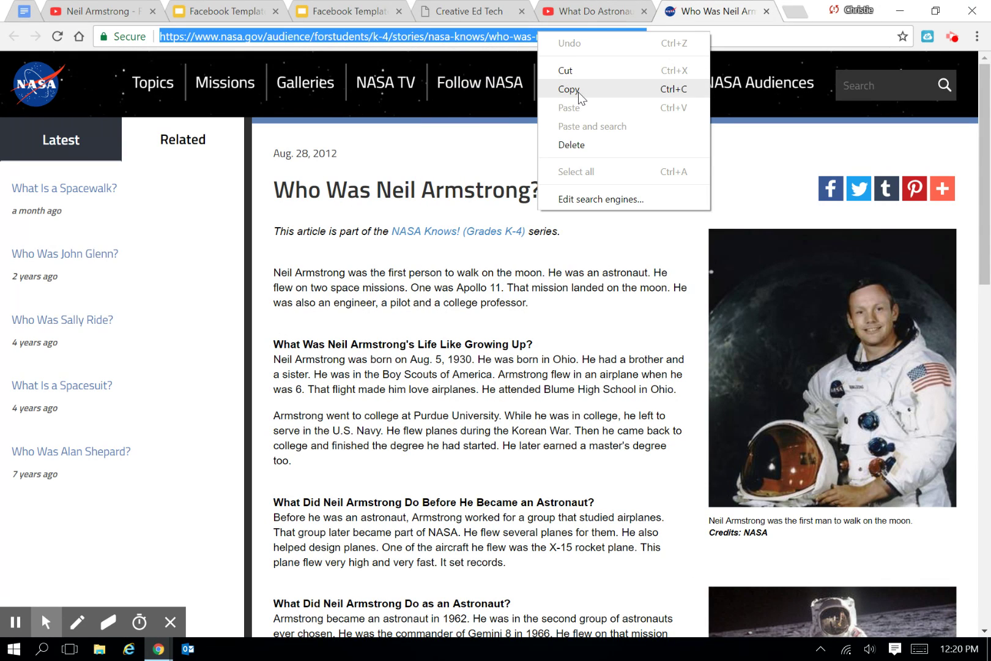
{"action": "left_click", "coordinate": [569, 90]}
{"action": "left_click", "coordinate": [23, 11]}
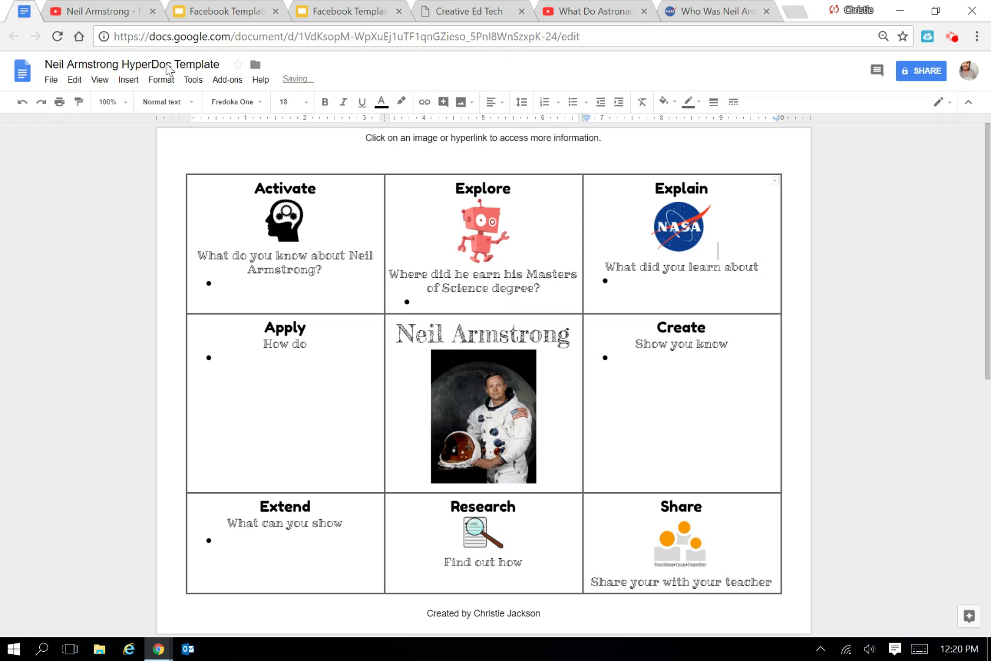
{"action": "left_click", "coordinate": [700, 233]}
{"action": "left_click", "coordinate": [145, 101]}
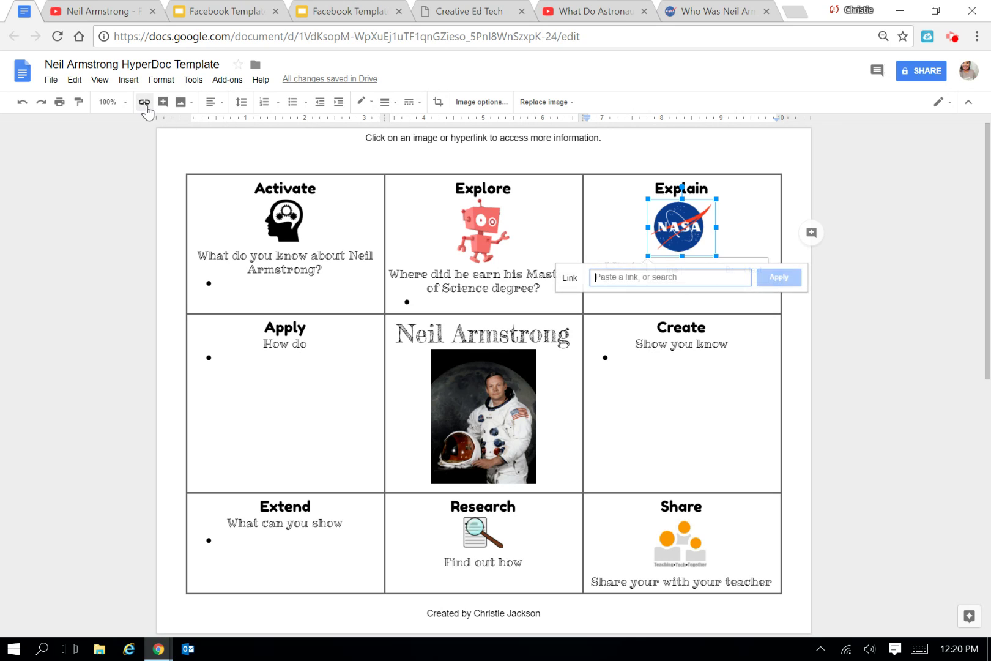
{"action": "right_click", "coordinate": [631, 281]}
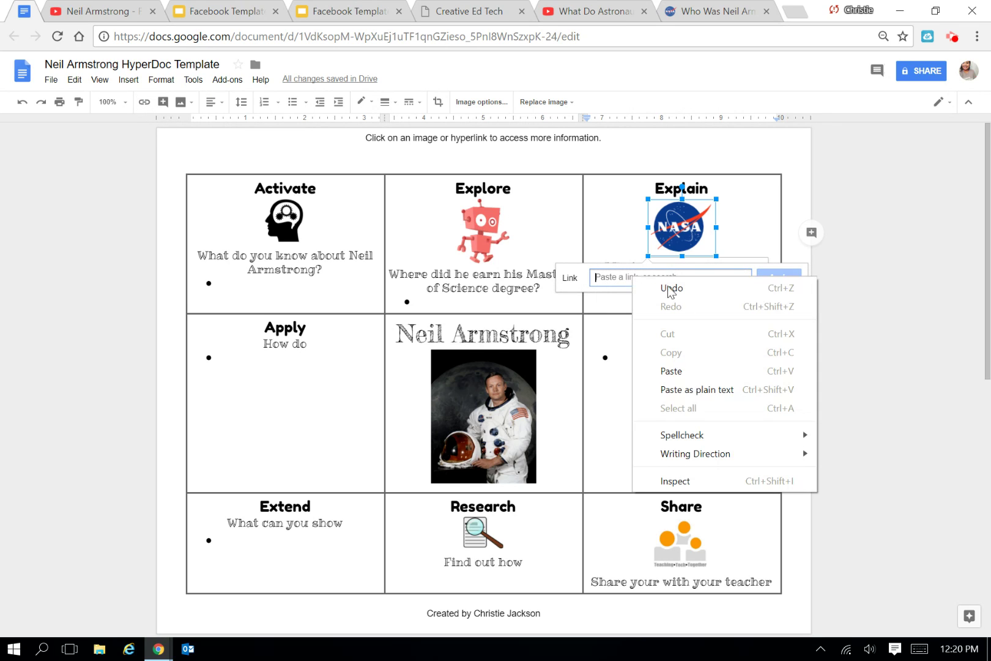
{"action": "left_click", "coordinate": [699, 371]}
{"action": "left_click", "coordinate": [779, 277]}
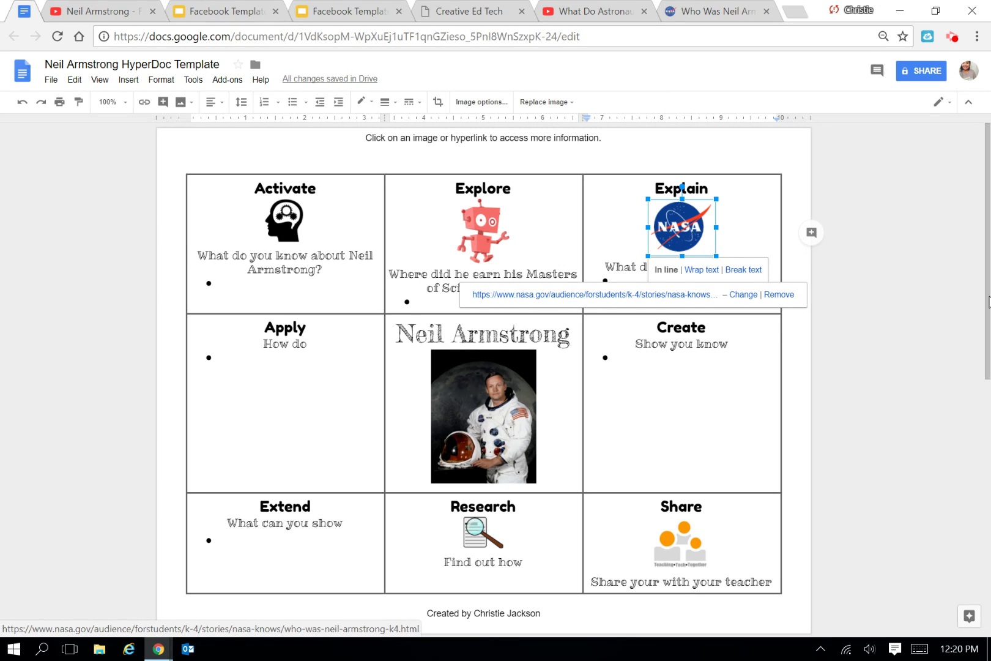
Change the Explain question to 'What was Neil's life like growing up?'.
{"action": "left_click", "coordinate": [765, 283]}
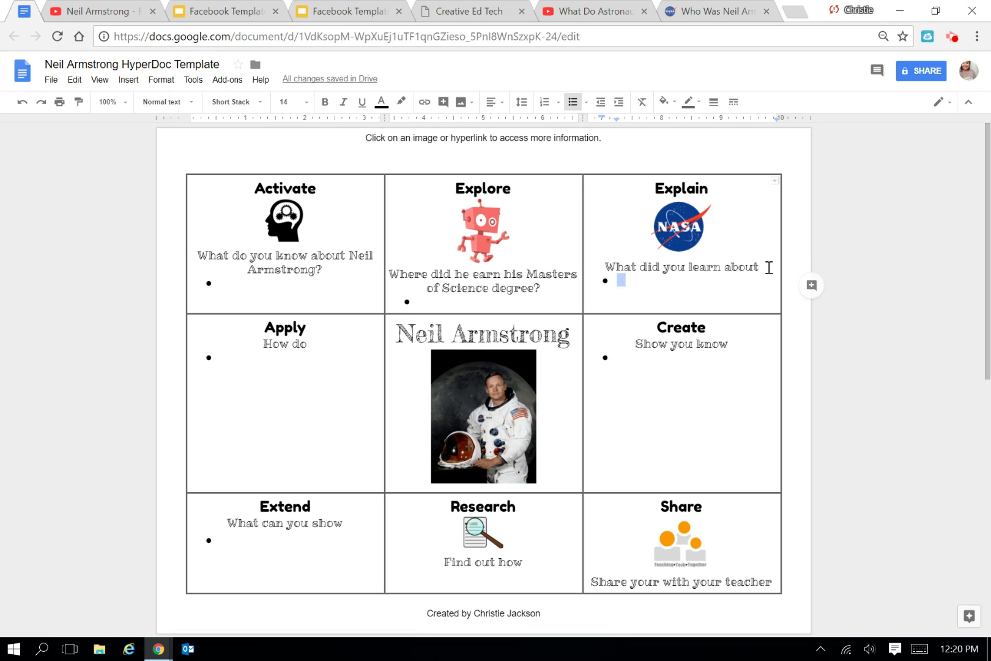
{"action": "left_click_drag", "start_coordinate": [769, 268], "coordinate": [655, 269]}
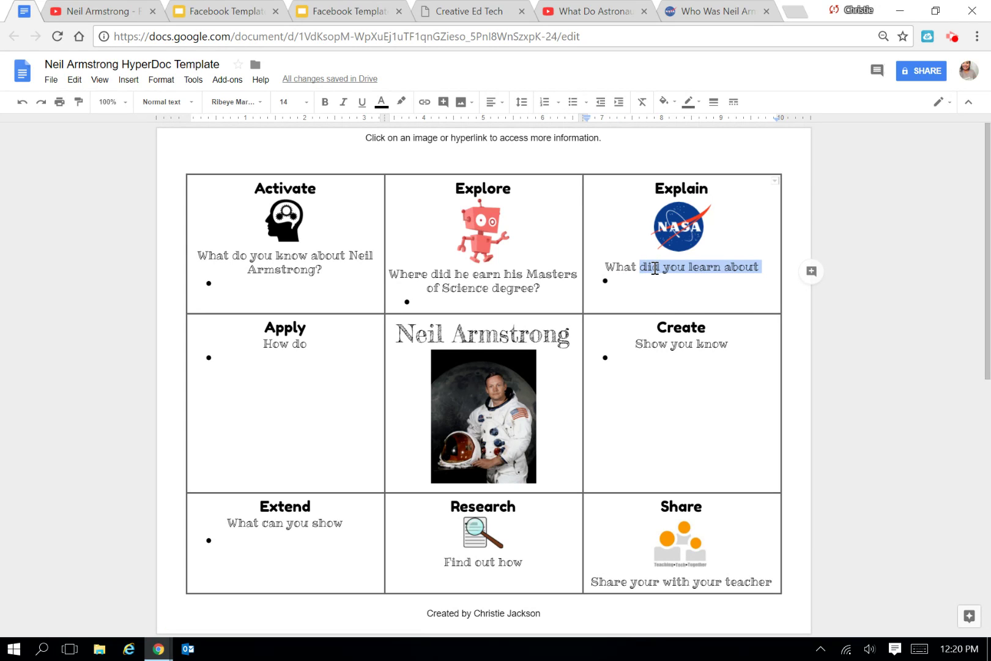
{"action": "key", "text": "BackSpace"}
{"action": "type", "text": "was"}
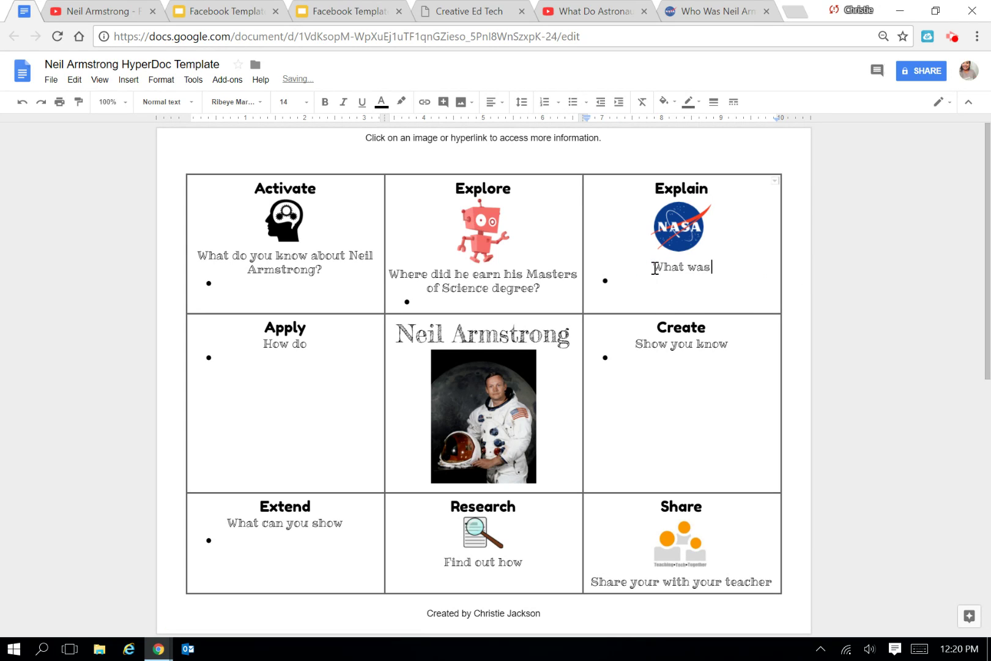
{"action": "type", "text": " Neil's lif"}
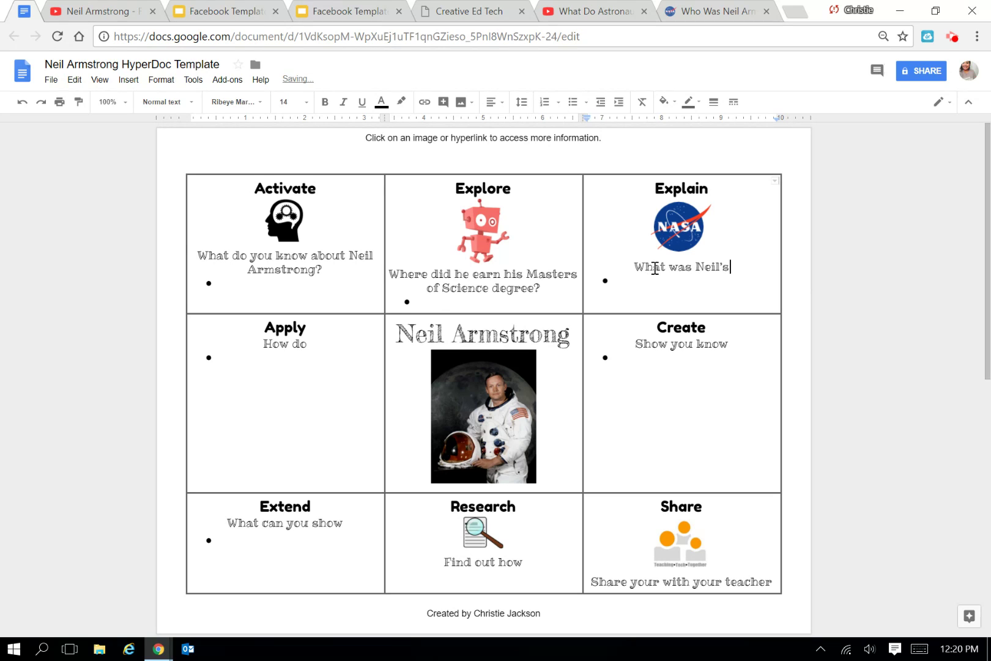
{"action": "type", "text": "e like g"}
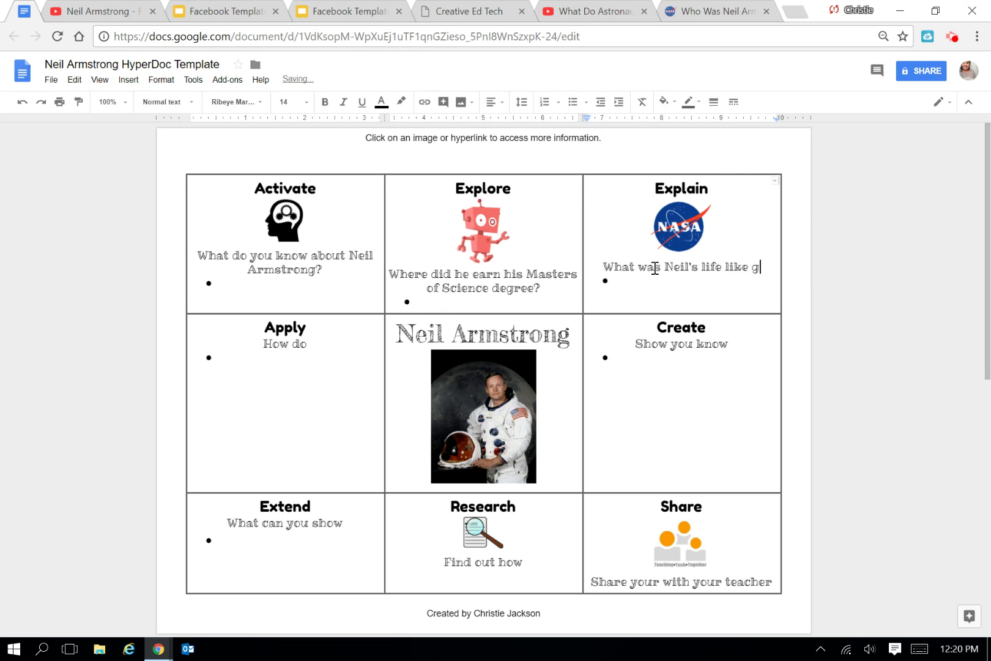
{"action": "type", "text": "rowing up?"}
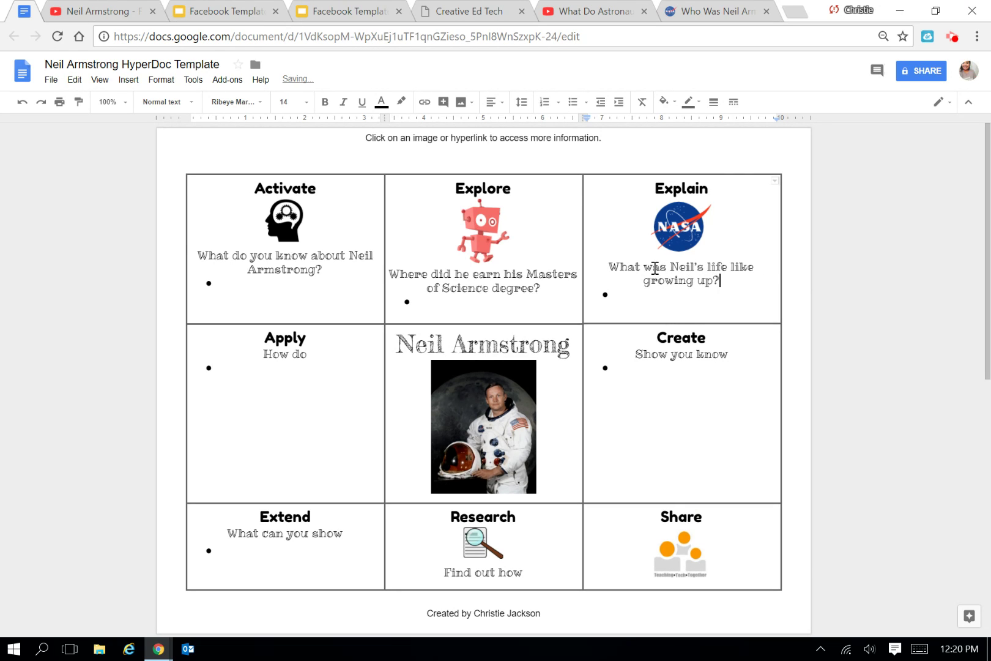
Review the NASA article for facts, then close its tab.
{"action": "left_click", "coordinate": [722, 9]}
{"action": "scroll", "coordinate": [328, 352], "scroll_direction": "down", "scroll_amount": 3}
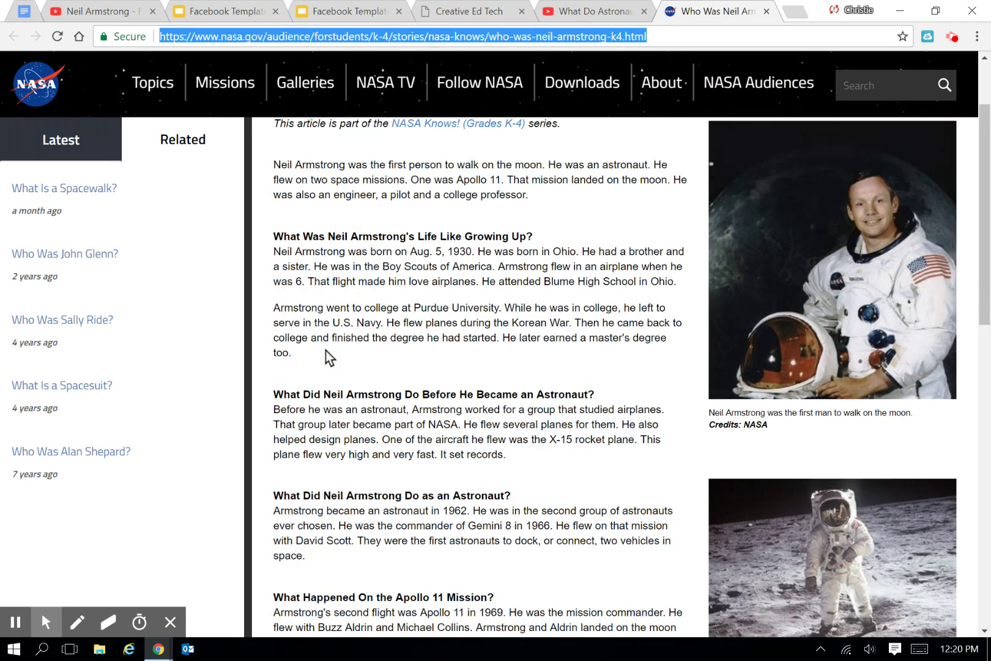
{"action": "left_click", "coordinate": [582, 406]}
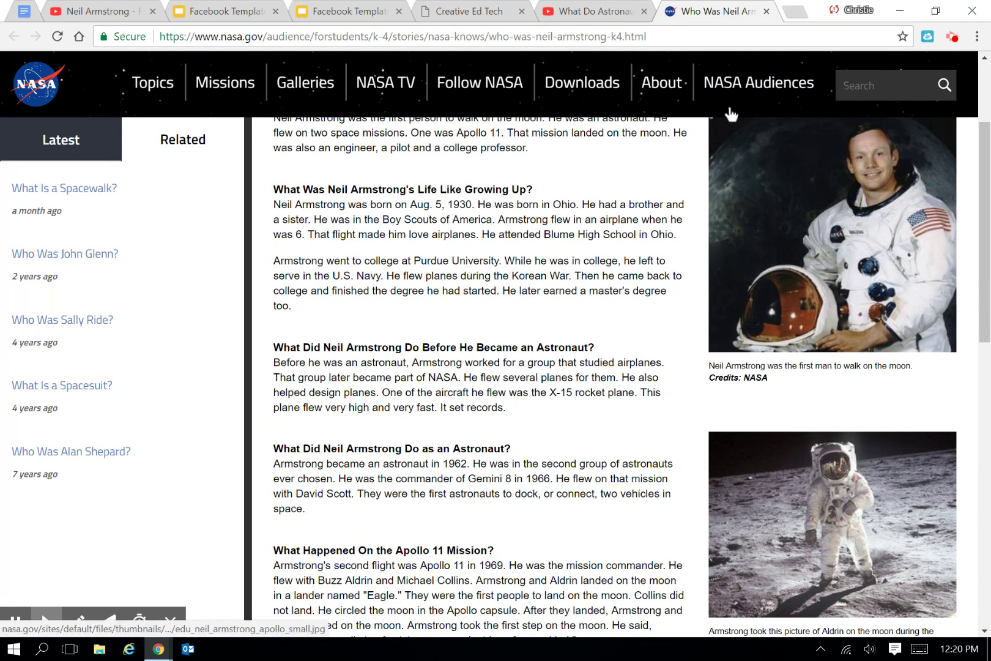
{"action": "left_click", "coordinate": [766, 11]}
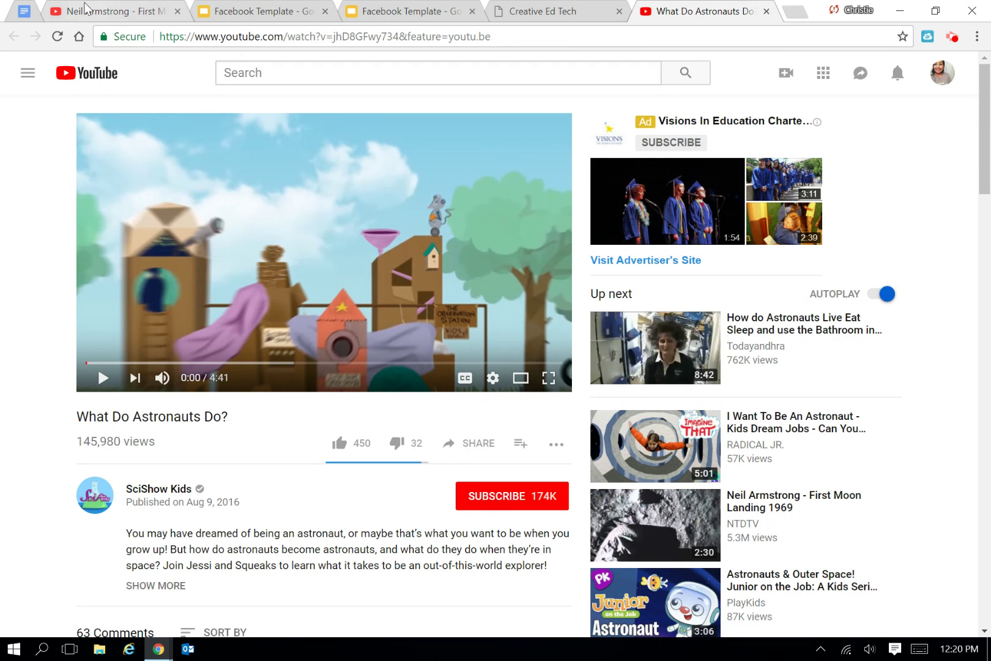
Complete the Apply question so it reads 'How do people become astronauts?'.
{"action": "left_click", "coordinate": [35, 12]}
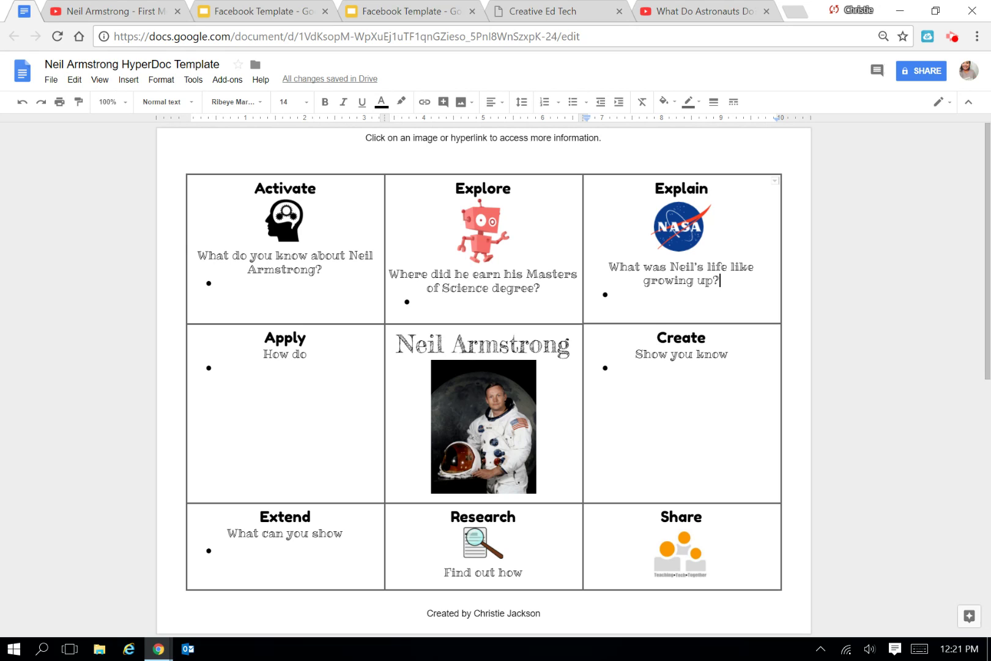
{"action": "left_click", "coordinate": [323, 361]}
{"action": "left_click", "coordinate": [323, 354]}
{"action": "type", "text": "people b"}
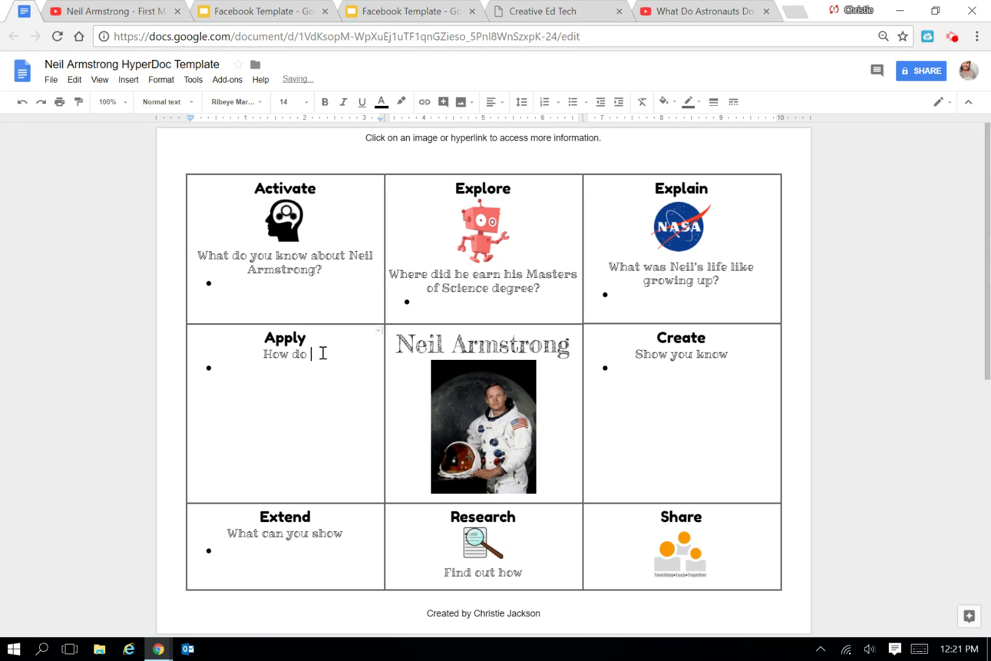
{"action": "type", "text": "eco"}
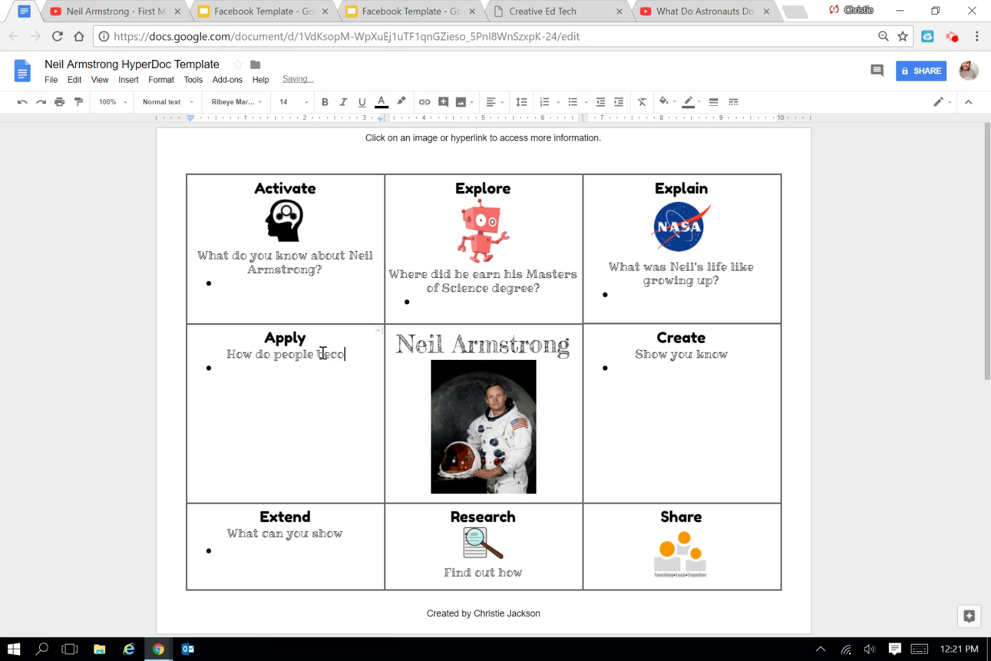
{"action": "type", "text": "me astronauts?"}
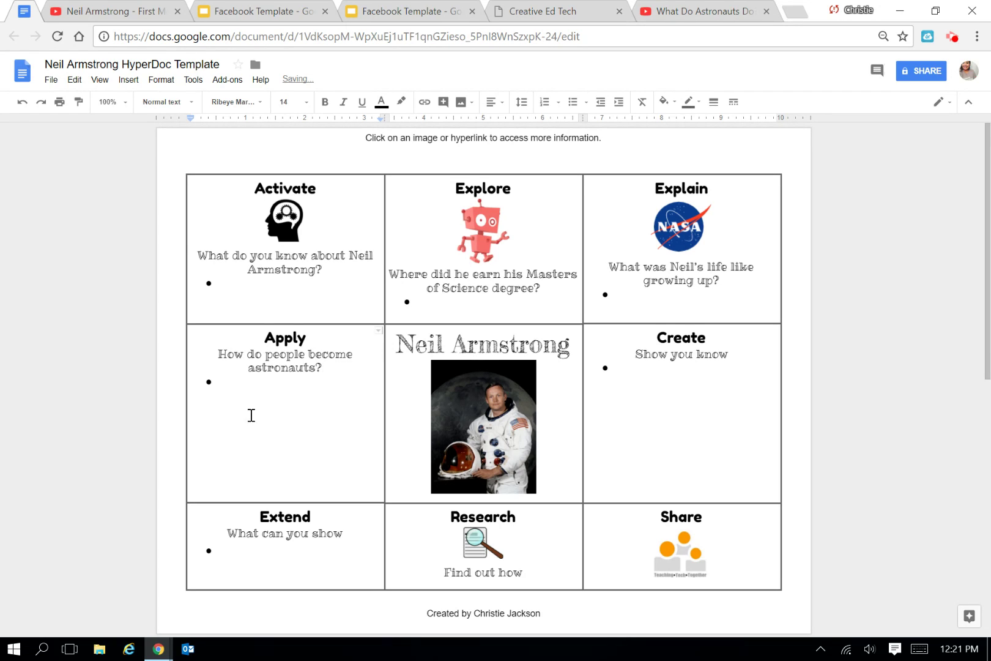
Add a blank line under the Apply heading to hold an image.
{"action": "left_click", "coordinate": [322, 337]}
{"action": "key", "text": "Return"}
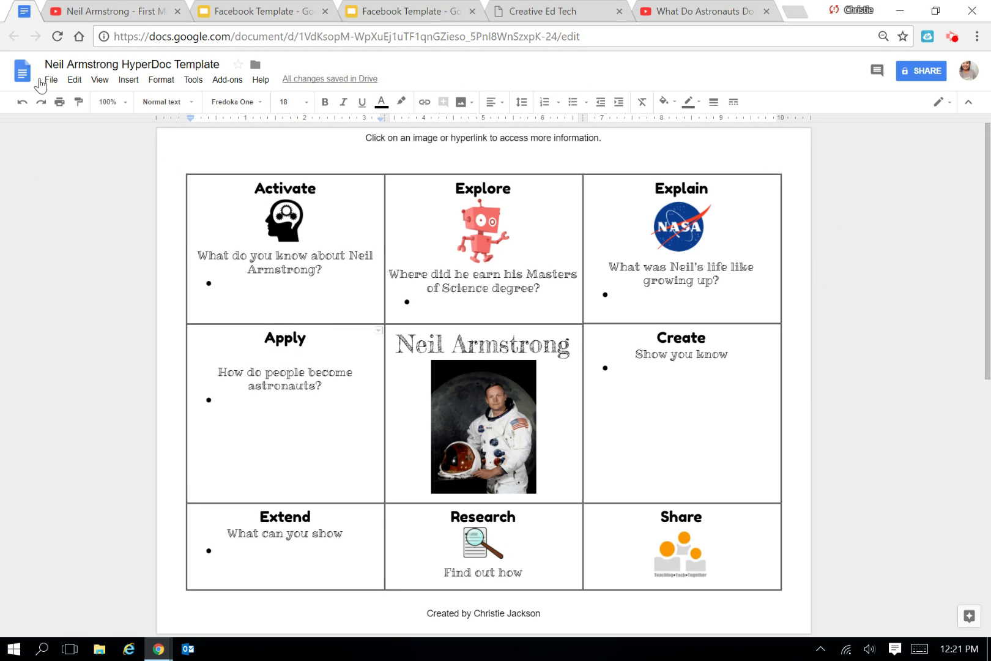
{"action": "left_click", "coordinate": [129, 80]}
Search the web for 'youtube' images from the Insert Image menu.
{"action": "mouse_move", "coordinate": [147, 99]}
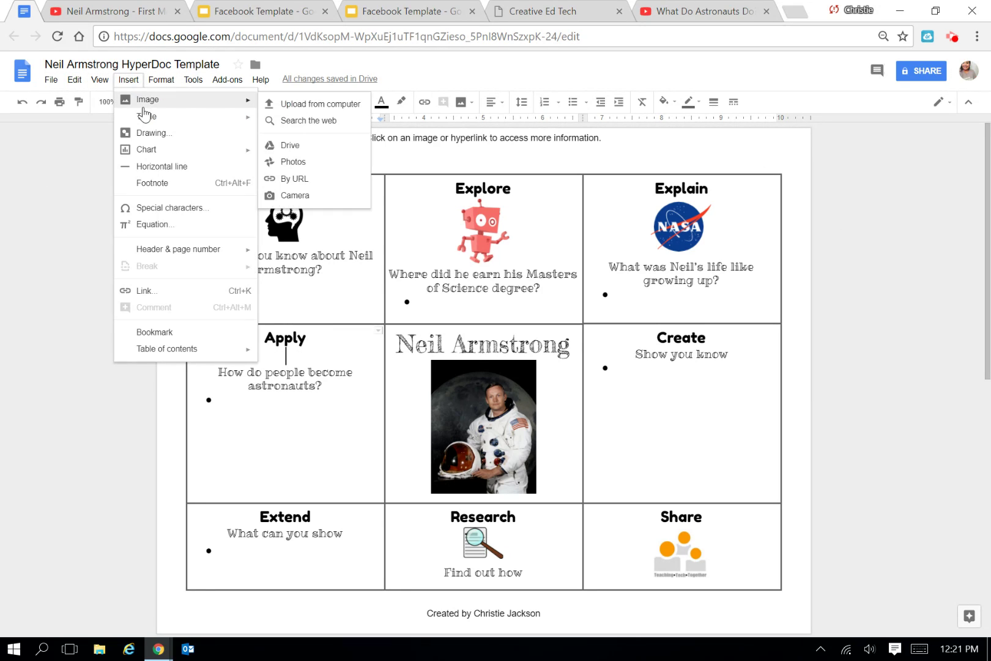
{"action": "left_click", "coordinate": [269, 122]}
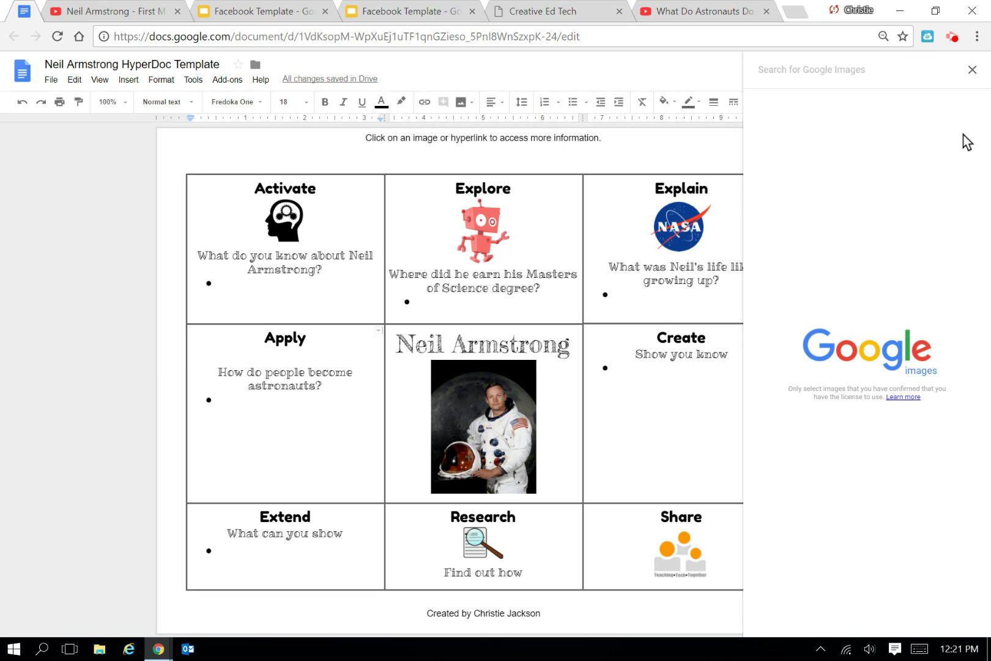
{"action": "type", "text": "youtube"}
{"action": "key", "text": "Return"}
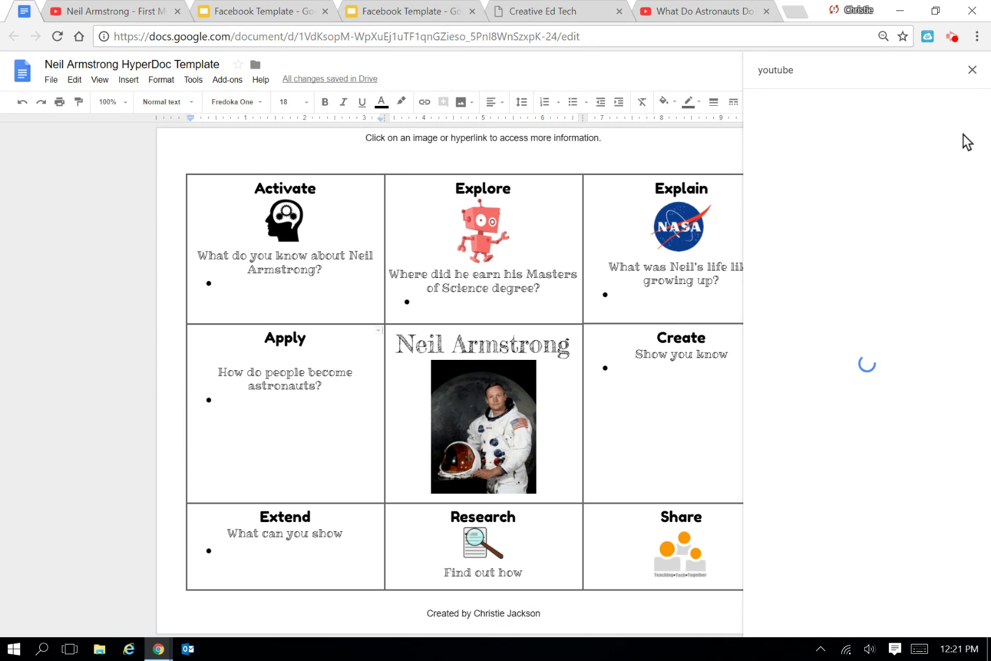
Drag the YouTube logo into the Apply cell and shrink it to fit.
{"action": "left_click", "coordinate": [129, 80]}
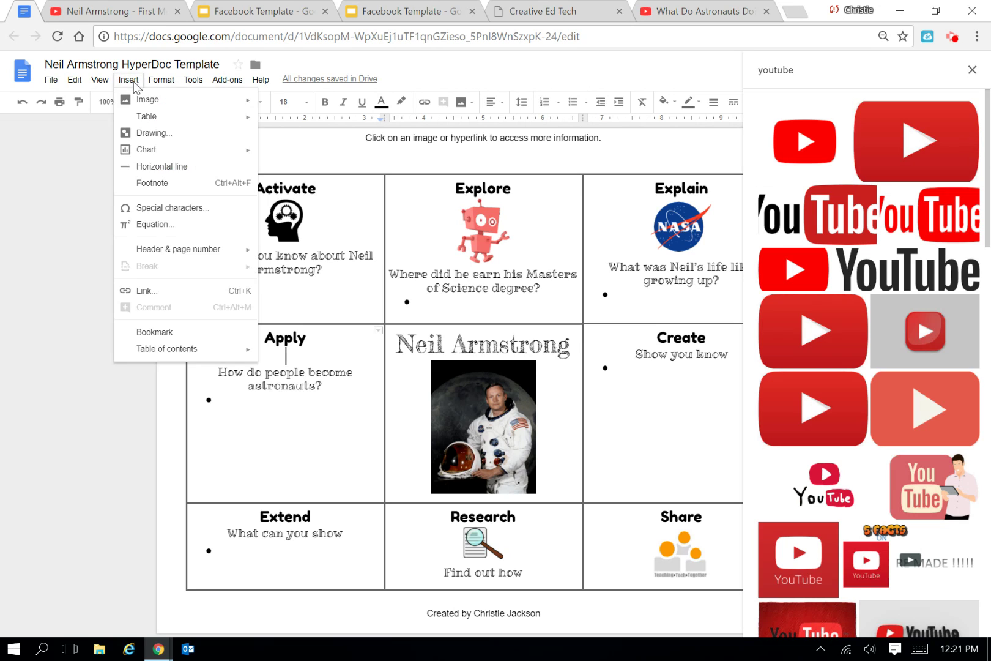
{"action": "mouse_move", "coordinate": [140, 99]}
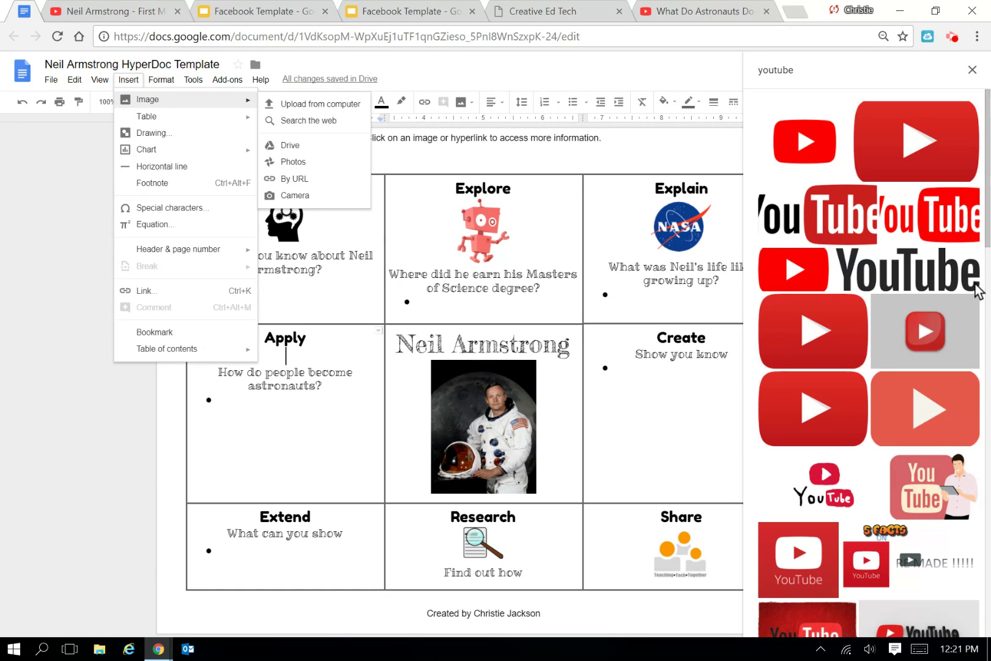
{"action": "left_click", "coordinate": [887, 269]}
{"action": "left_click_drag", "start_coordinate": [906, 226], "coordinate": [365, 373]}
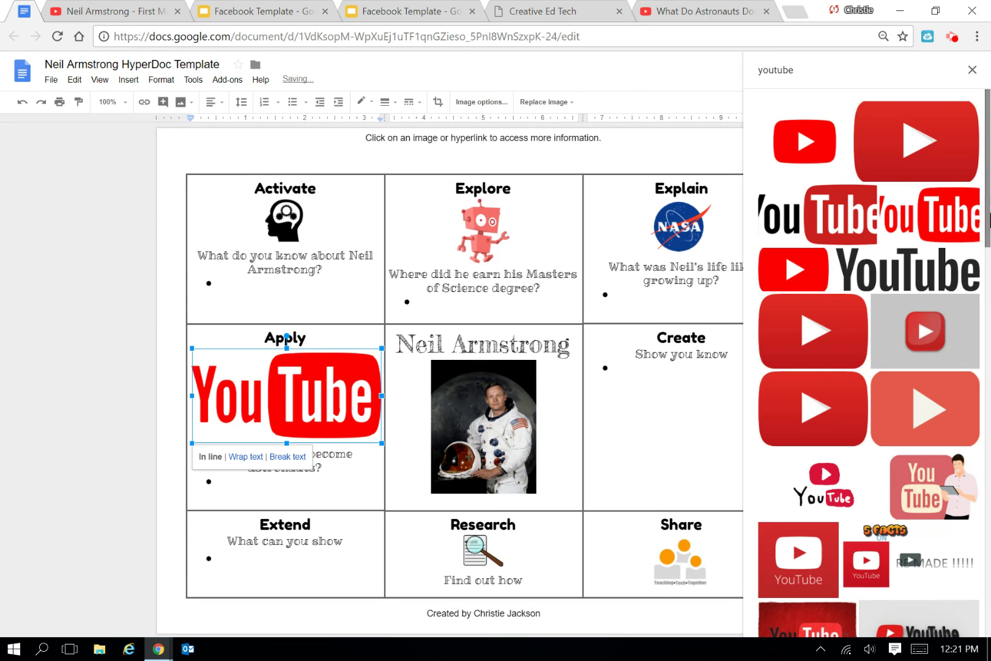
{"action": "left_click", "coordinate": [972, 69]}
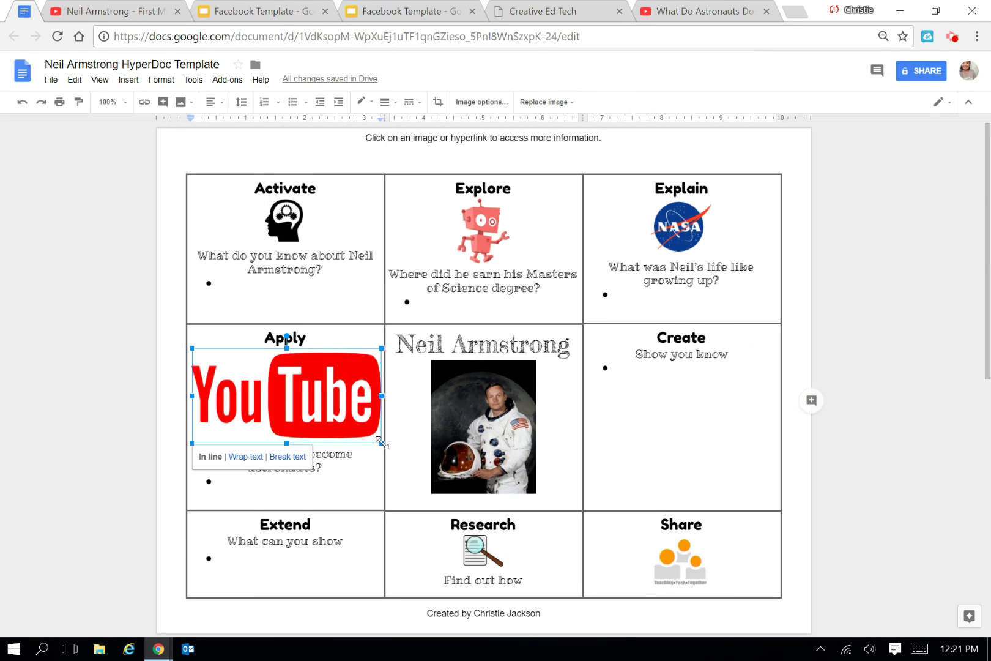
{"action": "left_click_drag", "start_coordinate": [380, 442], "coordinate": [349, 412]}
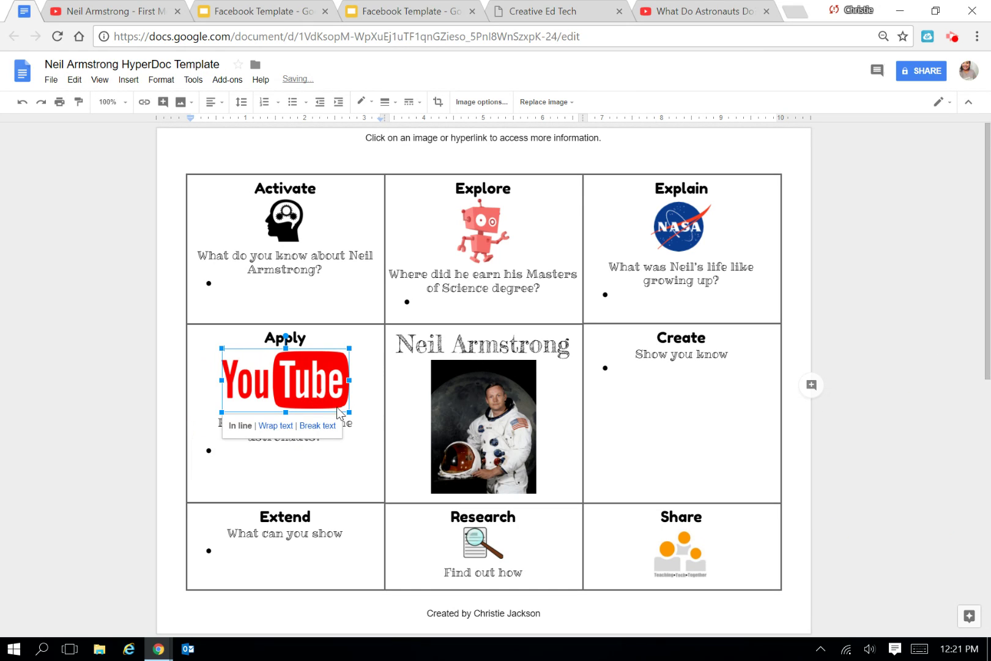
{"action": "left_click", "coordinate": [346, 468]}
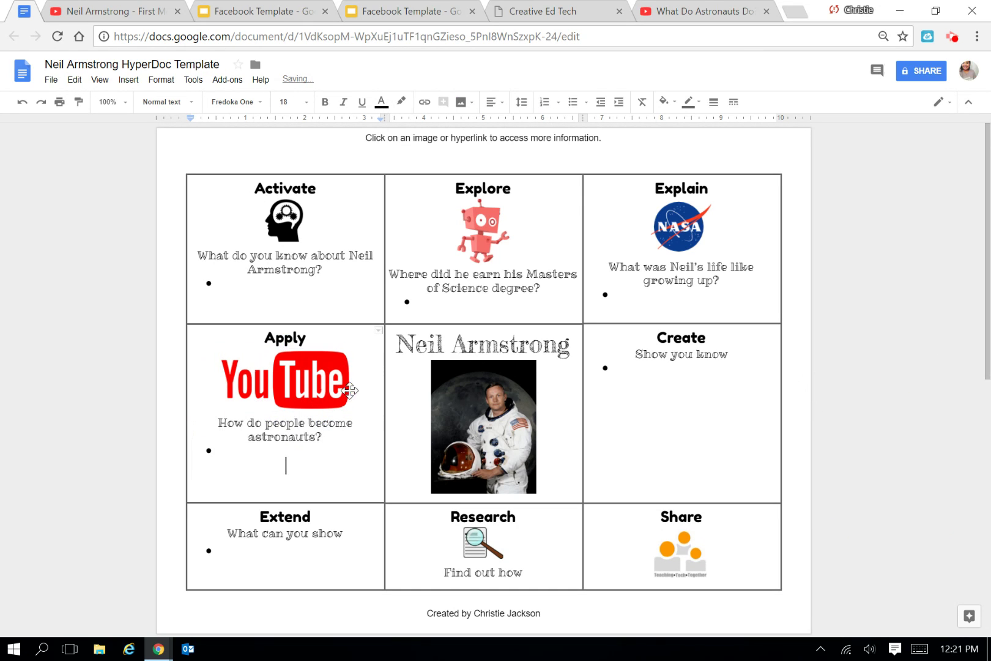
{"action": "left_click", "coordinate": [714, 11]}
Copy the 'What Do Astronauts Do?' video URL and return to the HyperDoc.
{"action": "left_click", "coordinate": [520, 35]}
{"action": "right_click", "coordinate": [521, 35]}
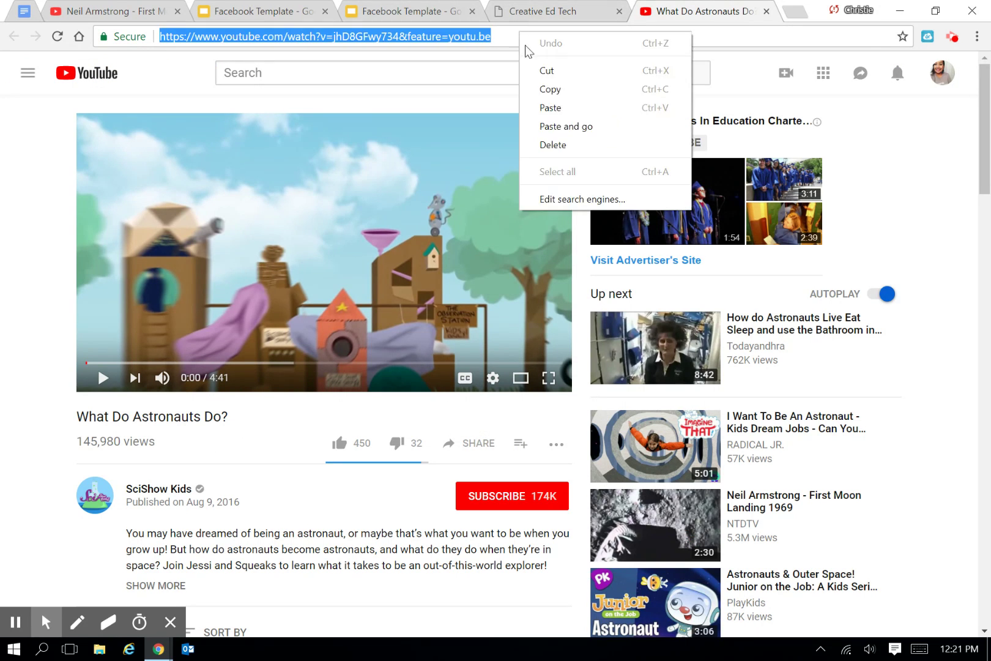
{"action": "left_click", "coordinate": [550, 96]}
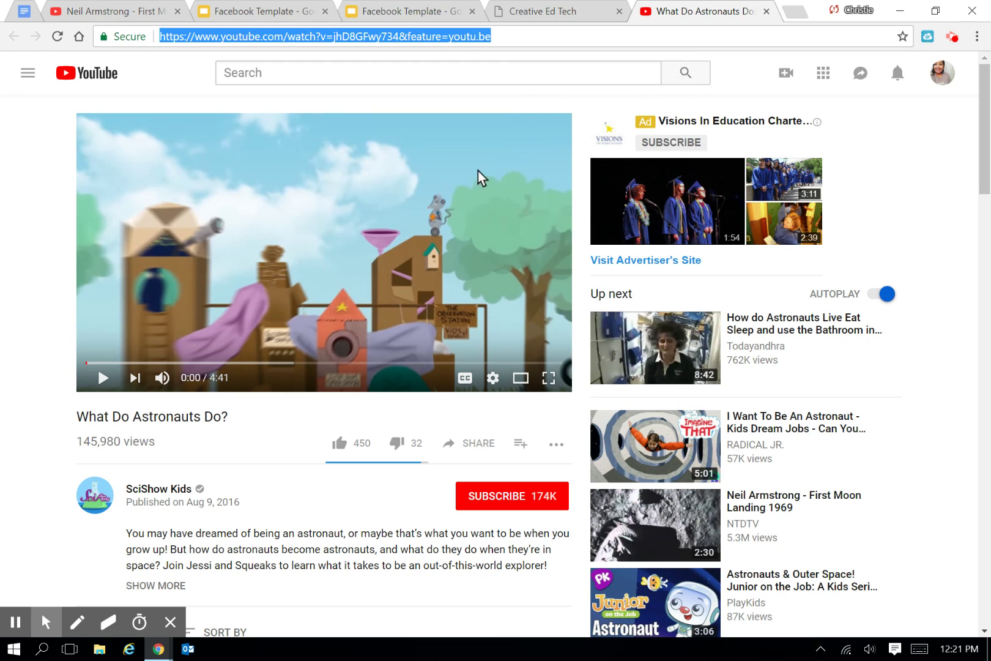
{"action": "left_click", "coordinate": [25, 9]}
Link the YouTube logo in the Apply cell to the copied video URL.
{"action": "left_click", "coordinate": [326, 404]}
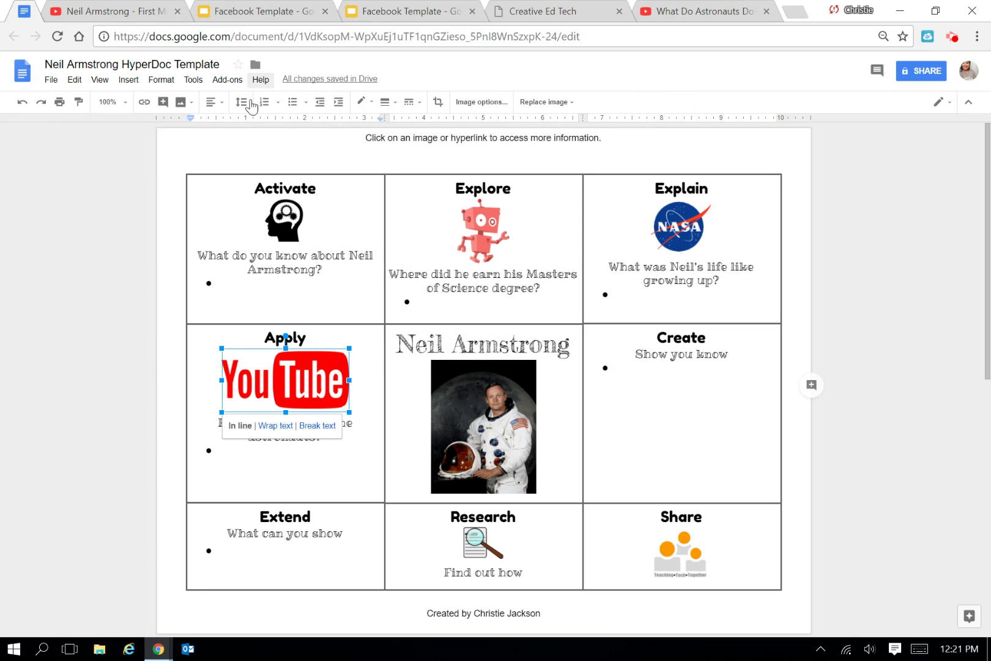
{"action": "left_click", "coordinate": [145, 102]}
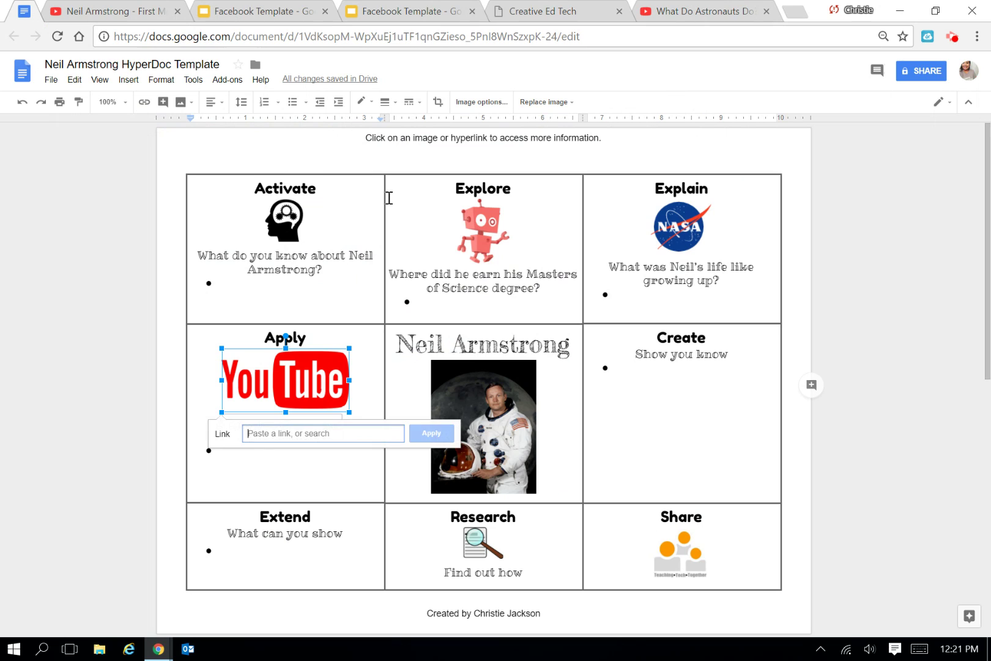
{"action": "right_click", "coordinate": [354, 436]}
{"action": "left_click", "coordinate": [420, 319]}
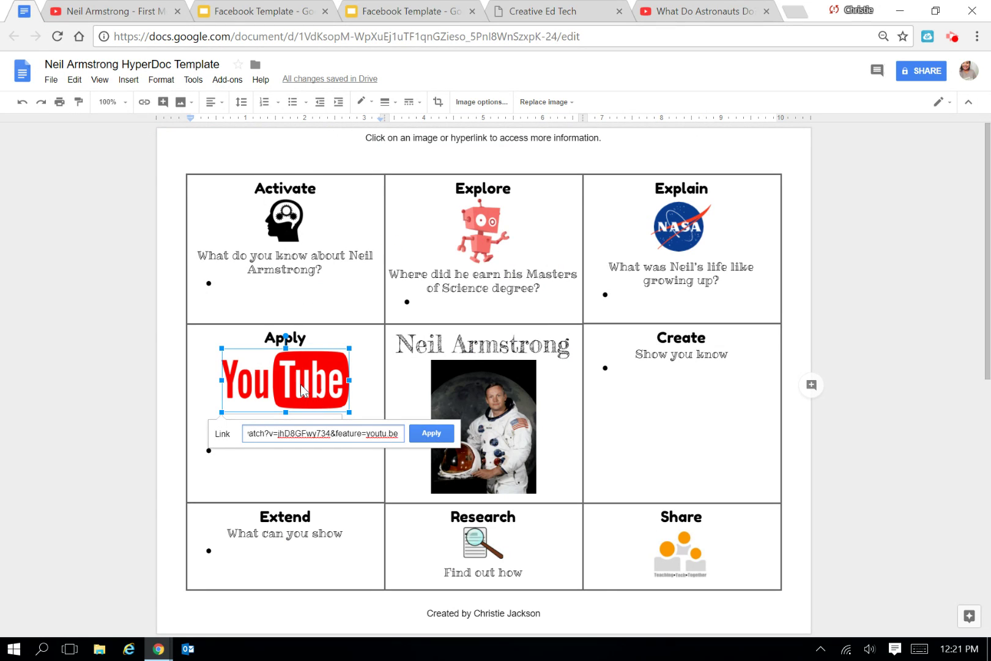
{"action": "left_click", "coordinate": [432, 433]}
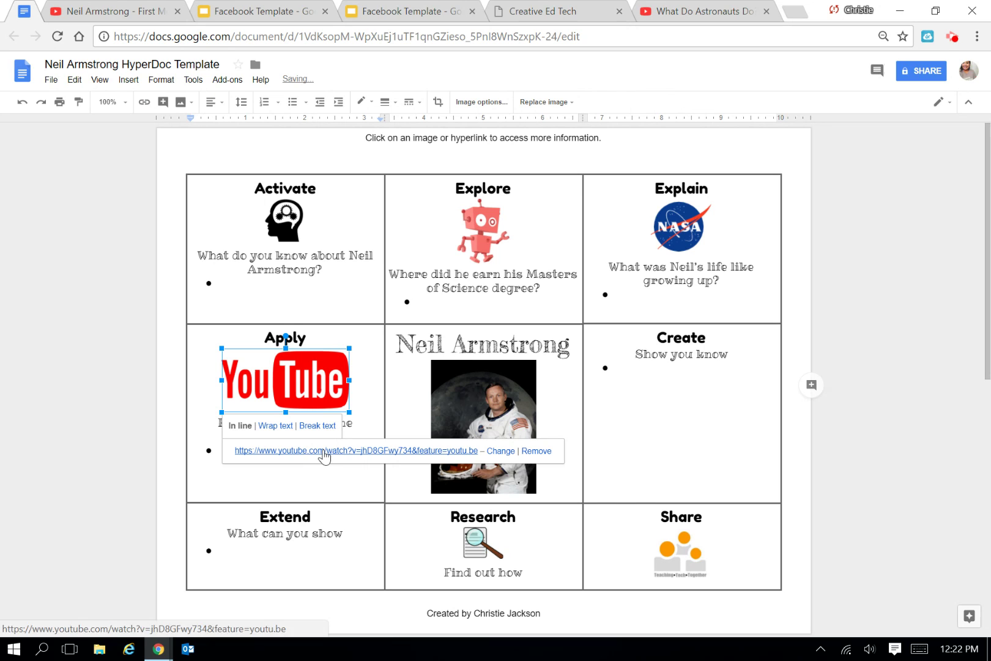
{"action": "left_click", "coordinate": [335, 495]}
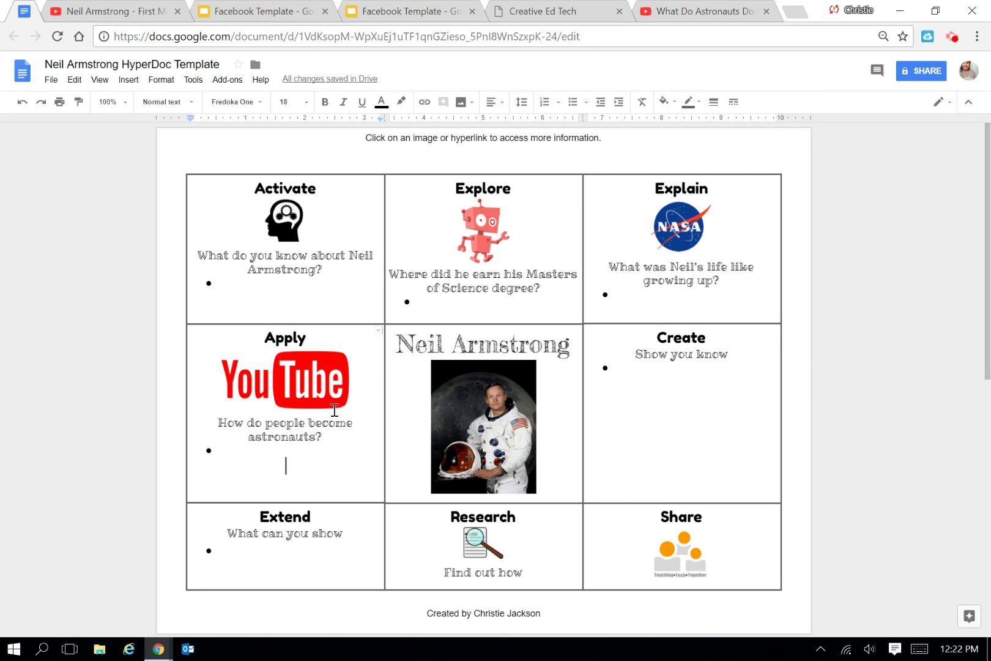
Close the astronaut video's tab and click into the Create cell.
{"action": "left_click", "coordinate": [730, 8]}
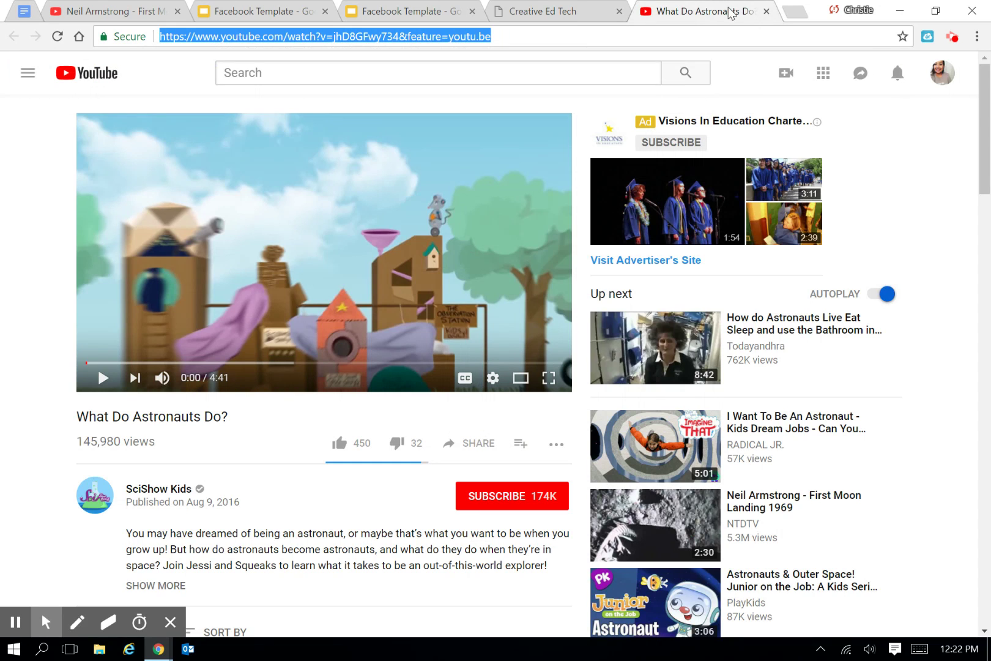
{"action": "left_click", "coordinate": [765, 11]}
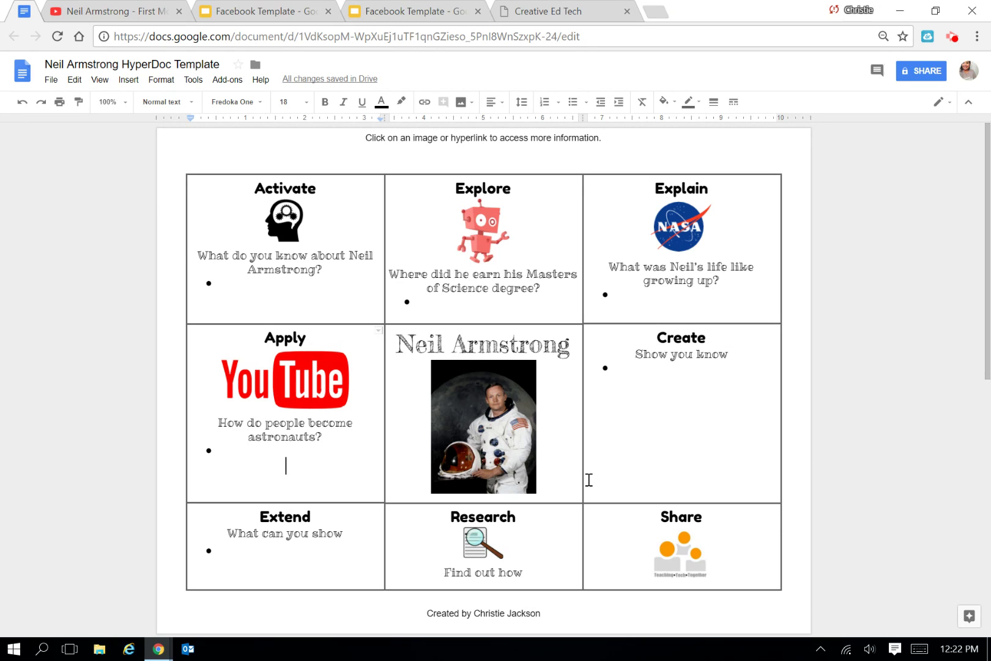
{"action": "left_click", "coordinate": [763, 337]}
Browse the Creative Ed Tech homepage and make an editable copy of the Facebook Template.
{"action": "left_click", "coordinate": [573, 8]}
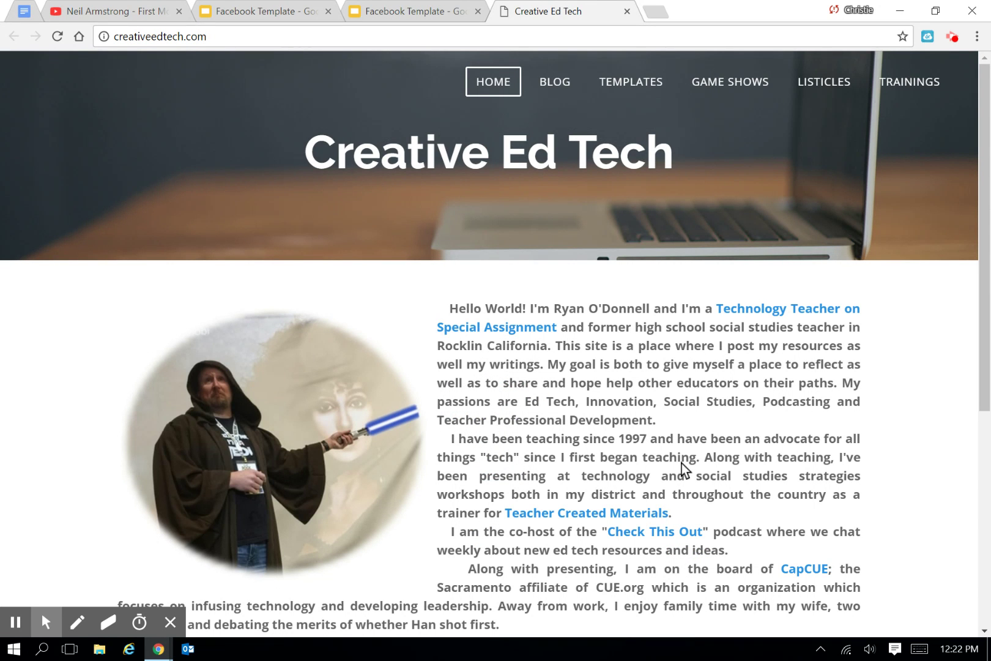
{"action": "scroll", "coordinate": [685, 470], "scroll_direction": "down", "scroll_amount": 6}
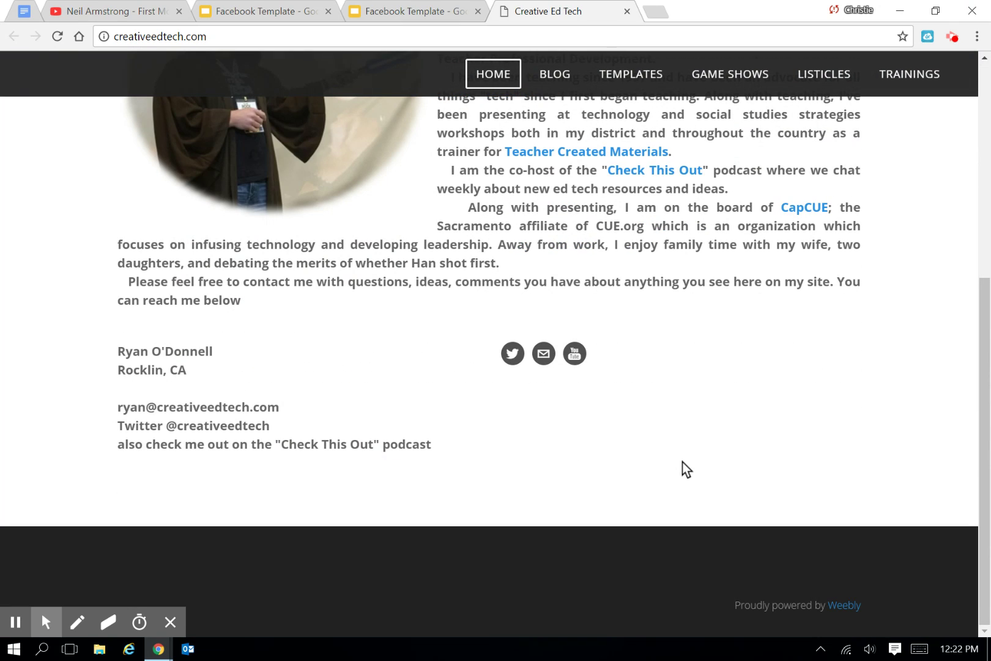
{"action": "scroll", "coordinate": [684, 459], "scroll_direction": "up", "scroll_amount": 6}
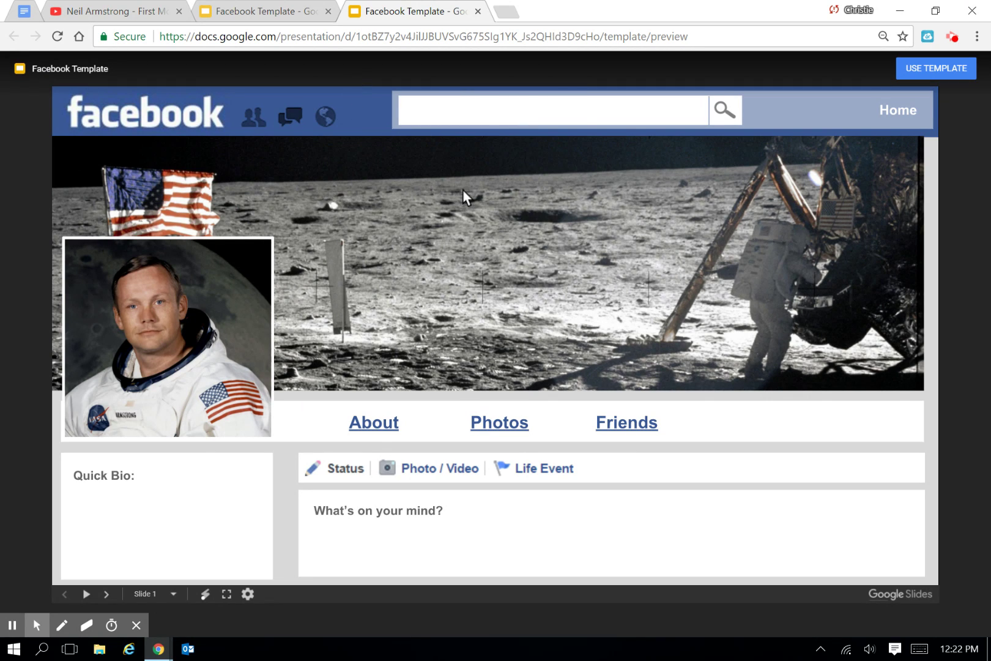
{"action": "left_click", "coordinate": [933, 74]}
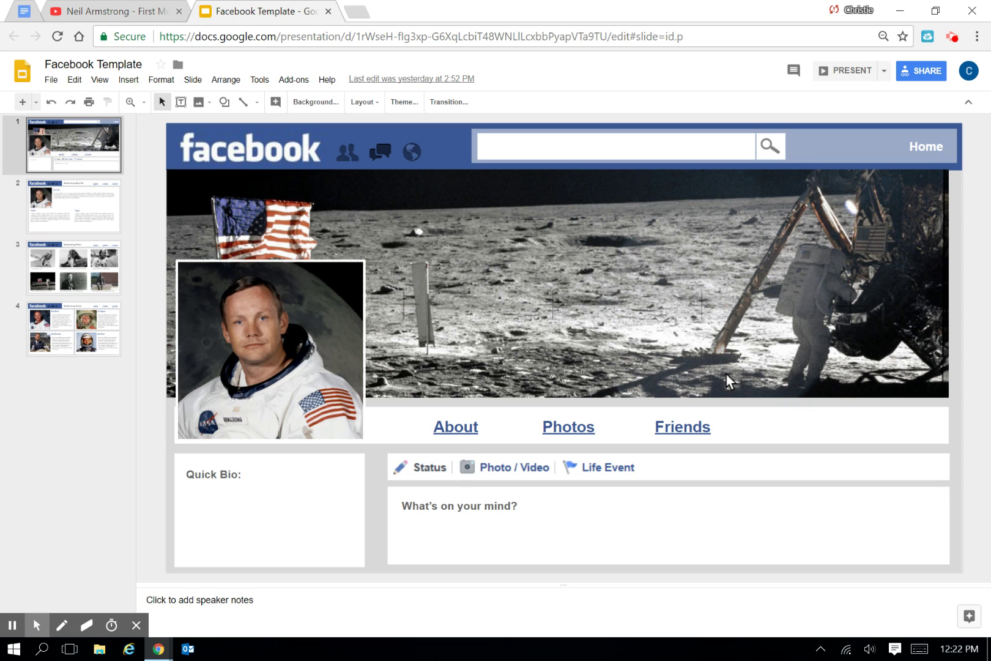
Review the About Me, Photos and Friends slides of the template copy, then return to the HyperDoc.
{"action": "left_click", "coordinate": [95, 227]}
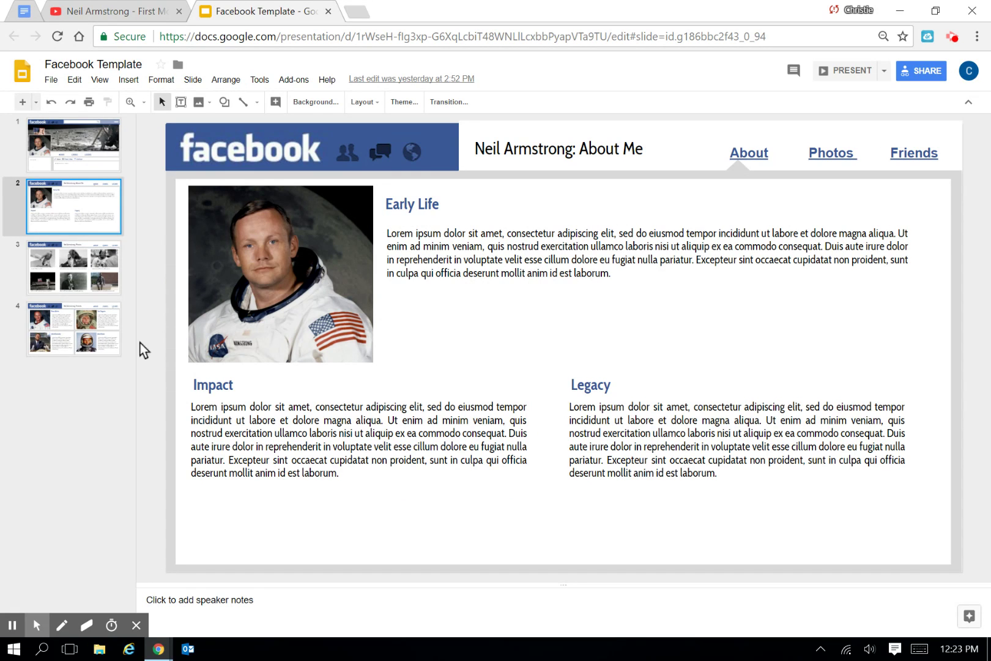
{"action": "left_click", "coordinate": [107, 298]}
{"action": "left_click_drag", "start_coordinate": [107, 299], "coordinate": [106, 287]}
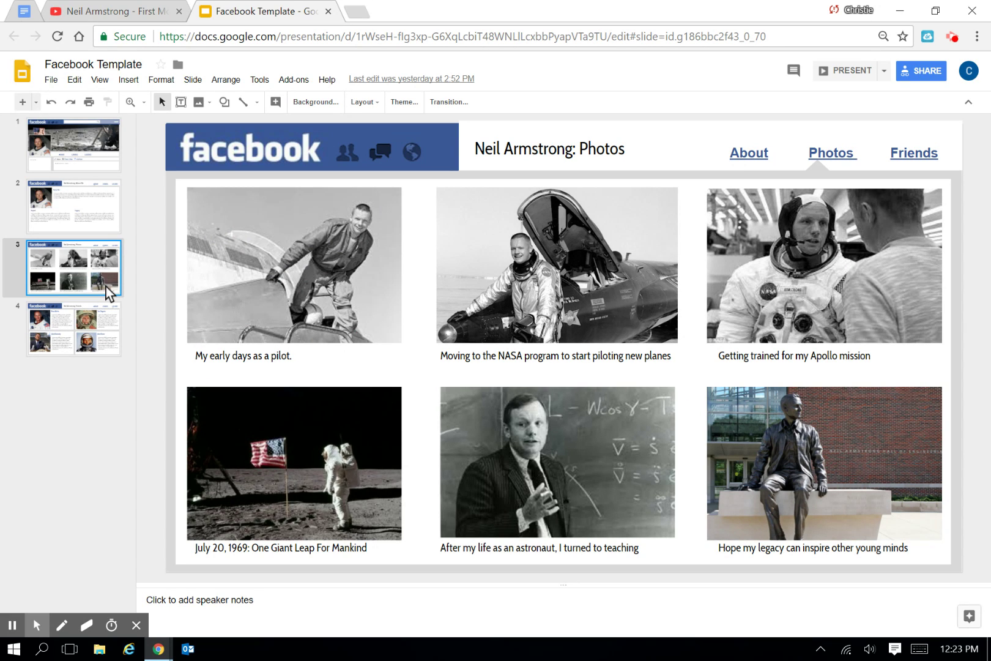
{"action": "left_click", "coordinate": [89, 349]}
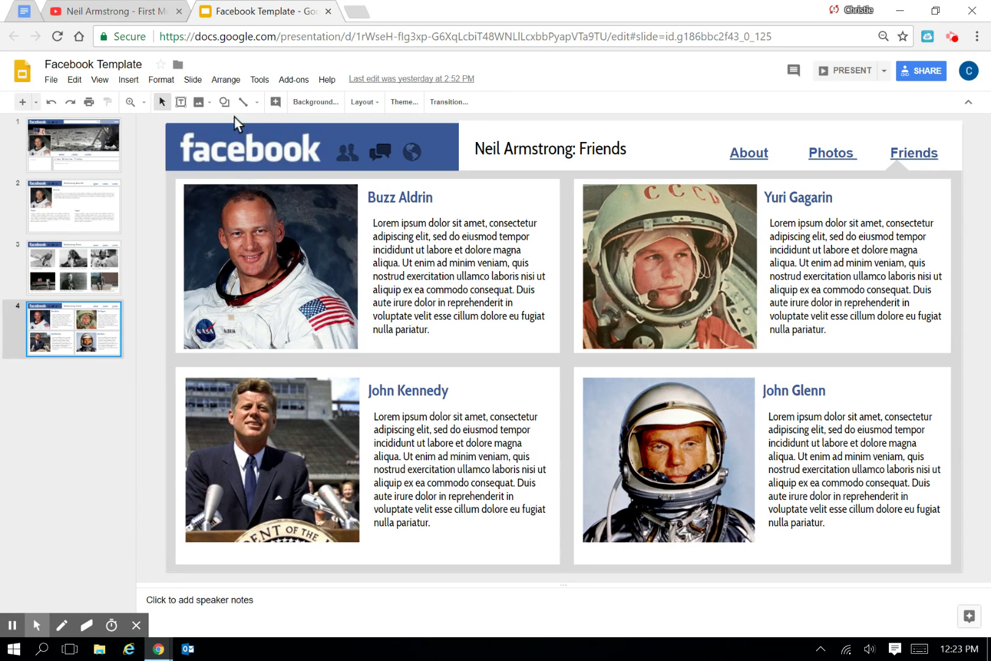
{"action": "left_click", "coordinate": [24, 12]}
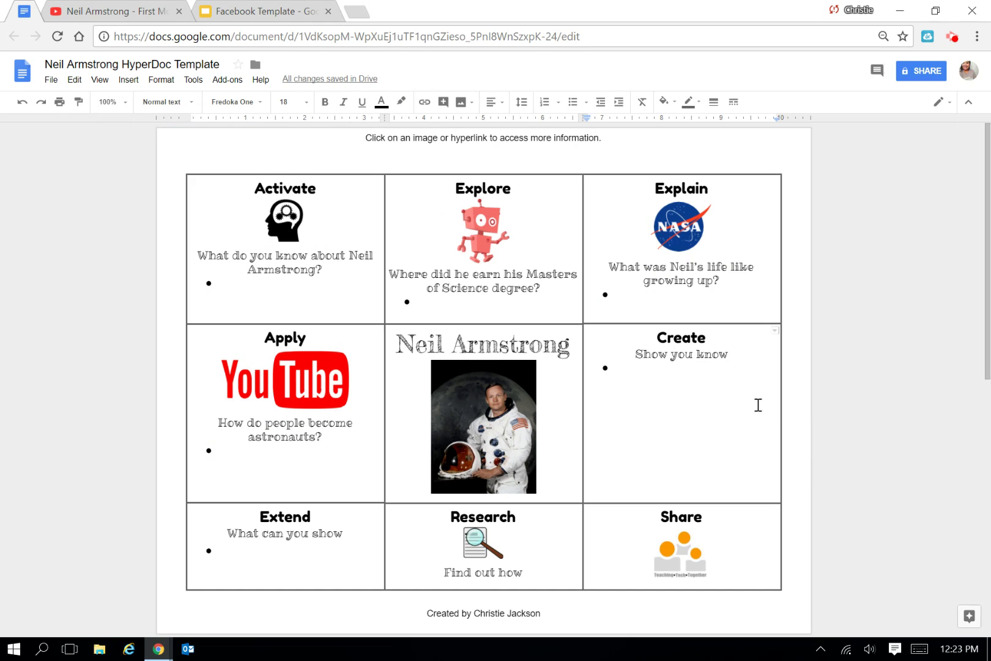
Add a blank line under Create and run a web image search for 'facebook'.
{"action": "left_click", "coordinate": [743, 346]}
{"action": "key", "text": "Return"}
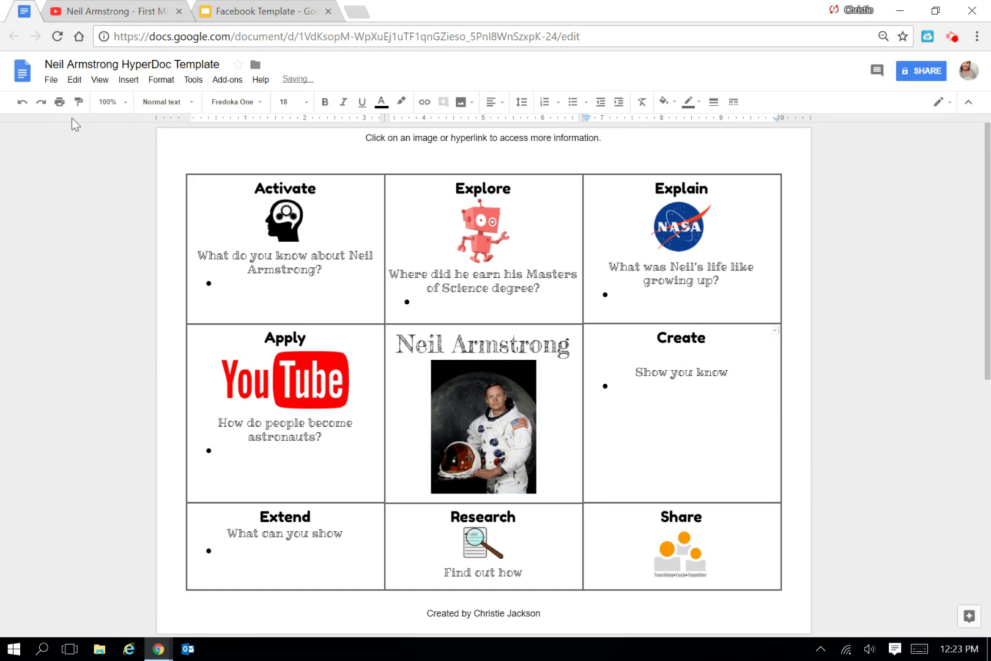
{"action": "left_click", "coordinate": [129, 80]}
{"action": "mouse_move", "coordinate": [190, 102]}
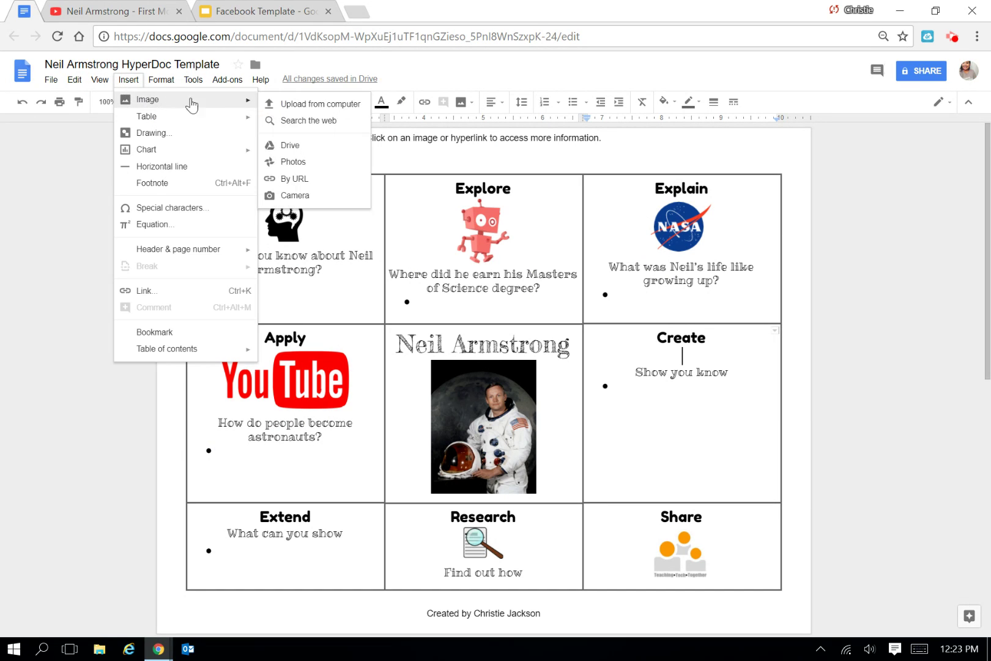
{"action": "left_click", "coordinate": [294, 122]}
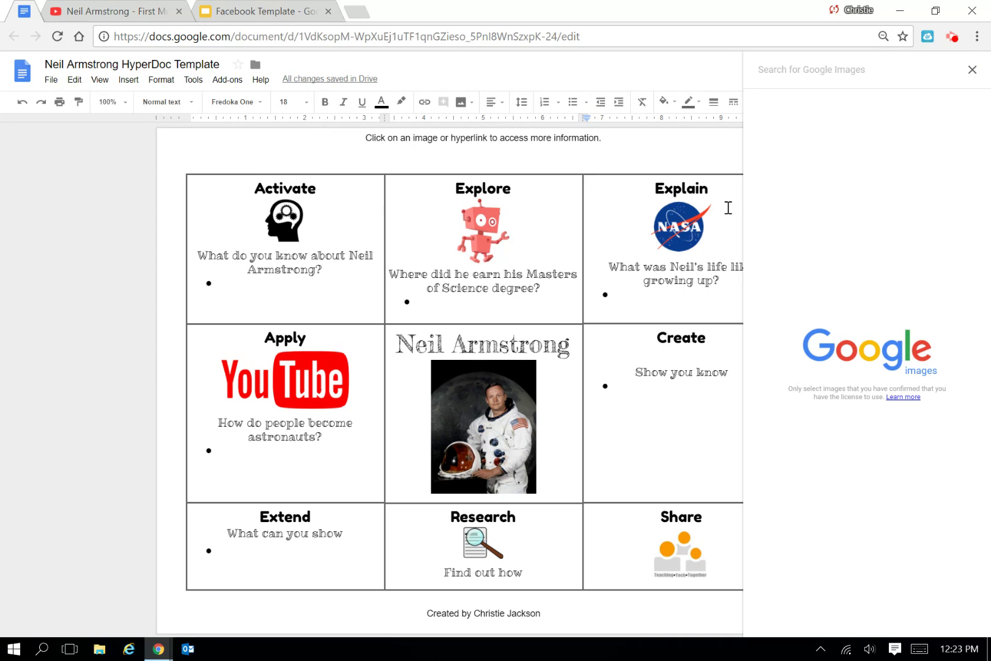
{"action": "type", "text": "facceb"}
{"action": "key", "text": "BackSpace"}
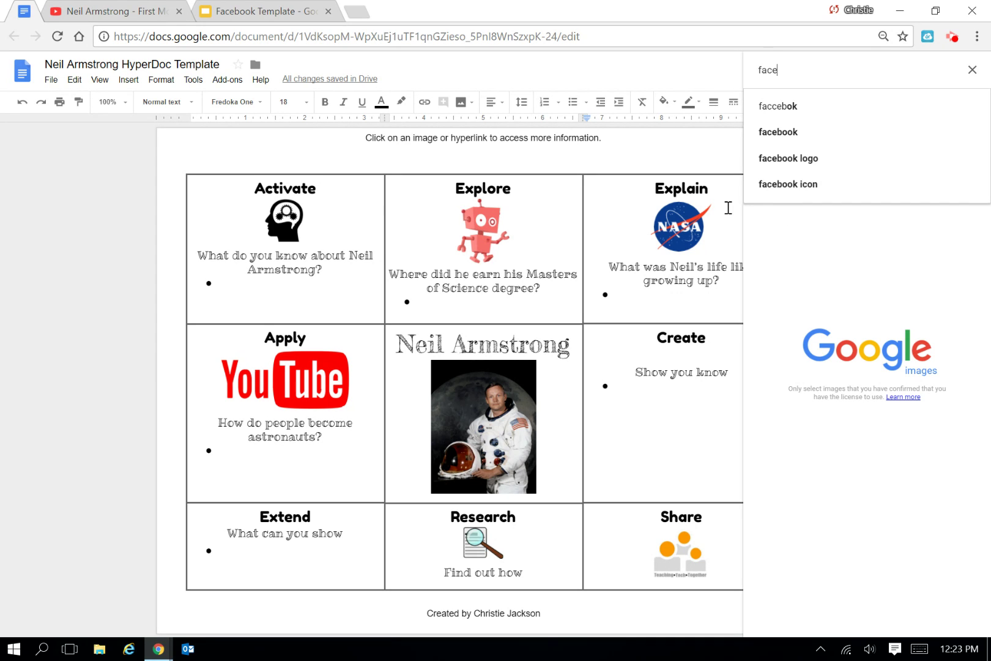
{"action": "type", "text": "book"}
{"action": "key", "text": "Return"}
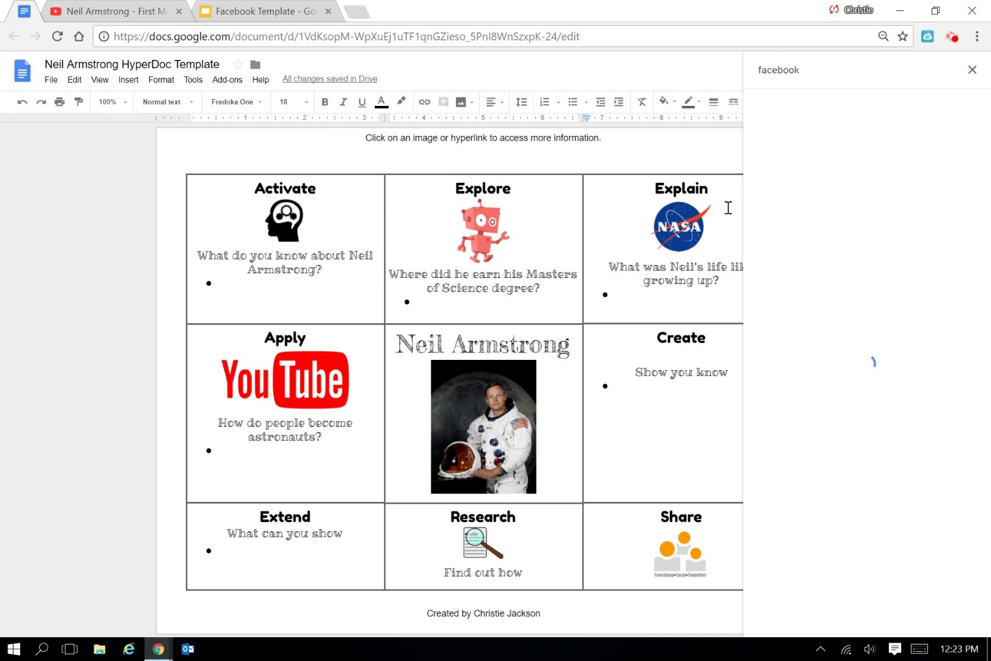
Drag the top Facebook logo into the Create cell and return to the slides.
{"action": "left_click_drag", "start_coordinate": [838, 138], "coordinate": [701, 386]}
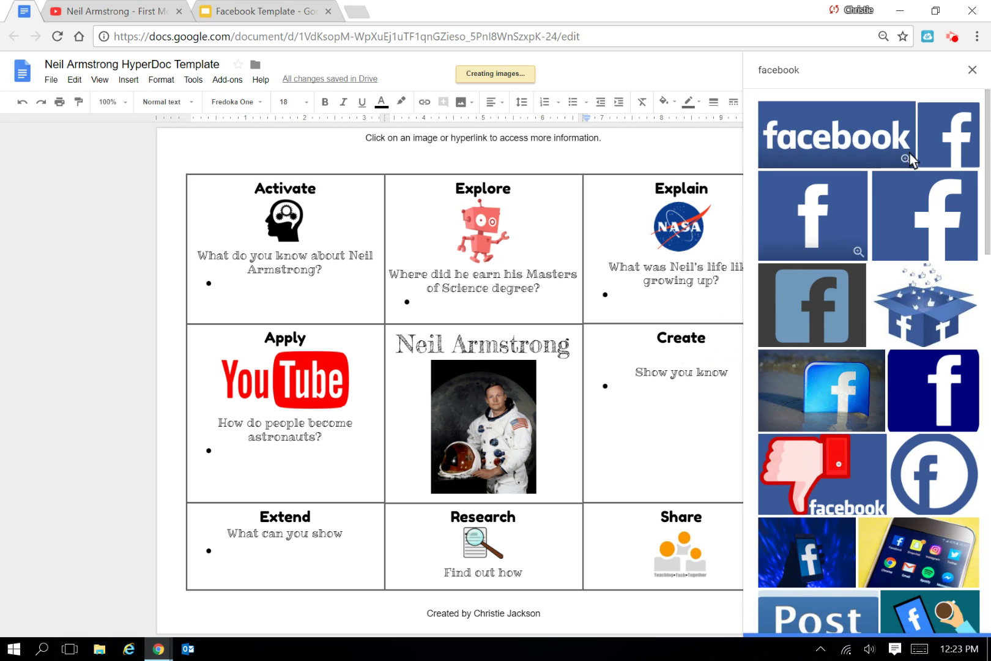
{"action": "left_click", "coordinate": [973, 71]}
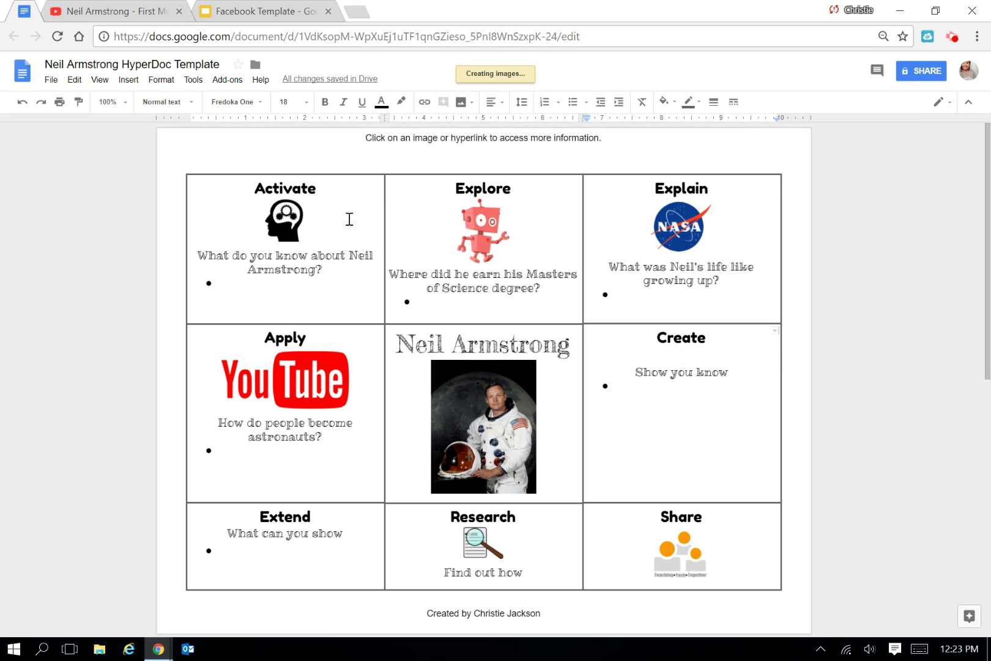
{"action": "left_click", "coordinate": [266, 10]}
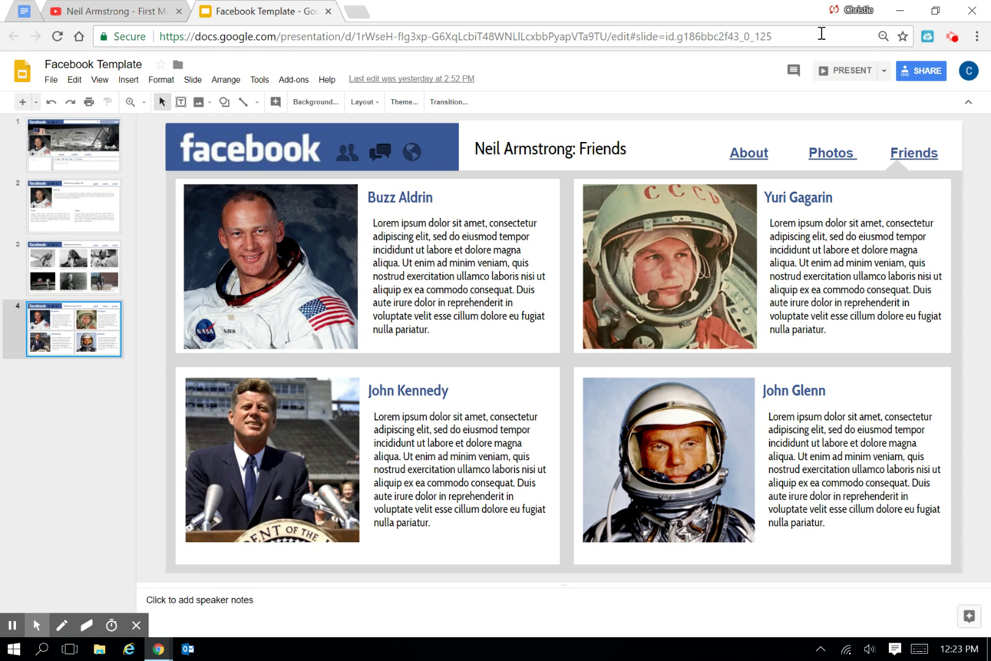
Confirm invited people keep Can edit permission in the Facebook Template's sharing settings.
{"action": "left_click", "coordinate": [83, 140]}
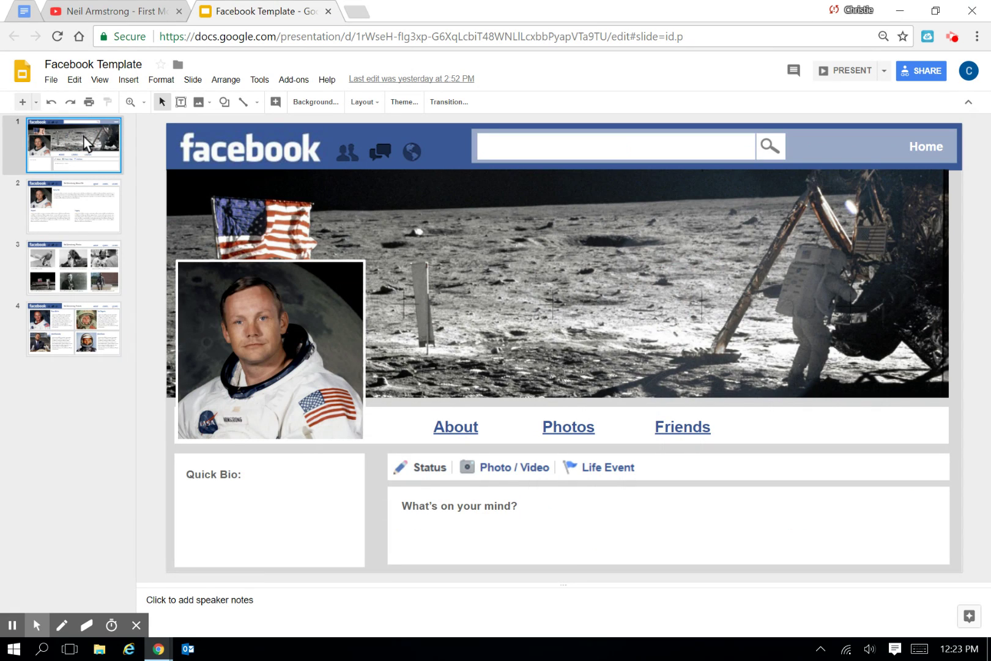
{"action": "left_click", "coordinate": [933, 76]}
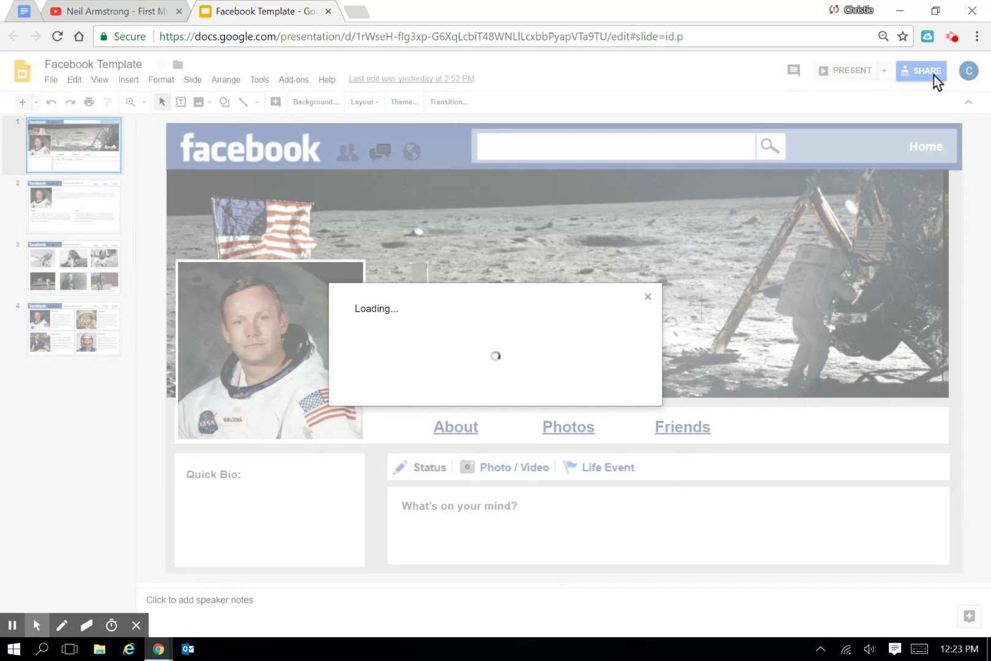
{"action": "left_click", "coordinate": [635, 385]}
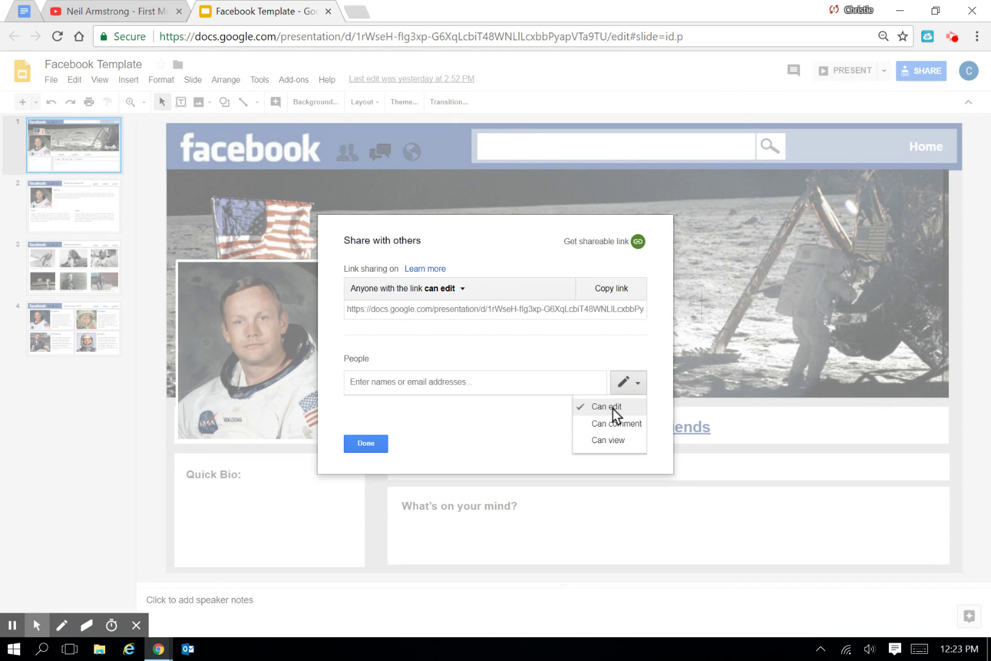
{"action": "left_click", "coordinate": [613, 407]}
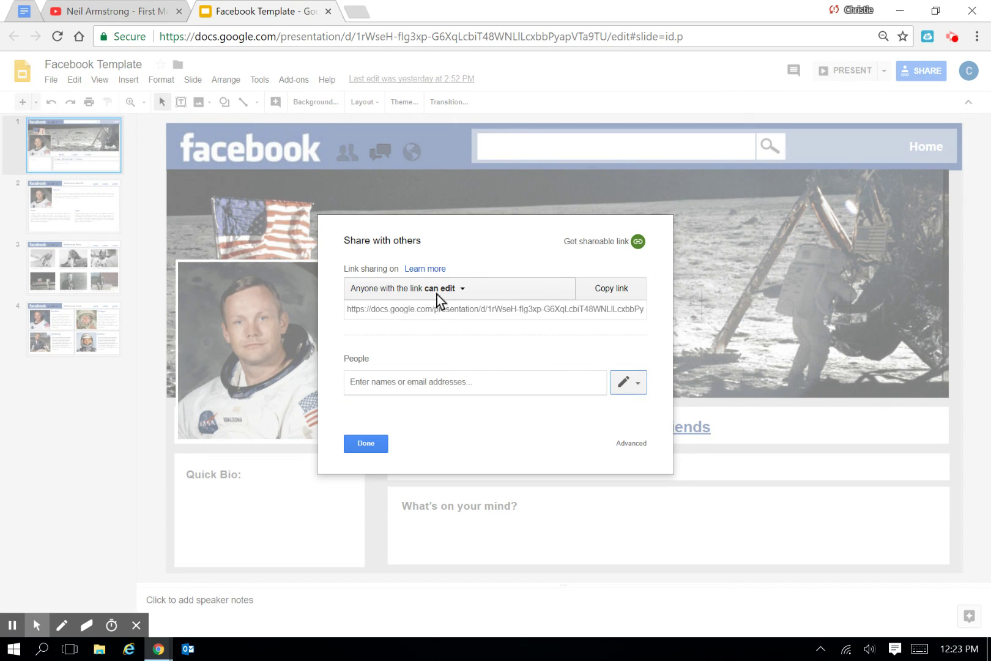
{"action": "left_click", "coordinate": [376, 448]}
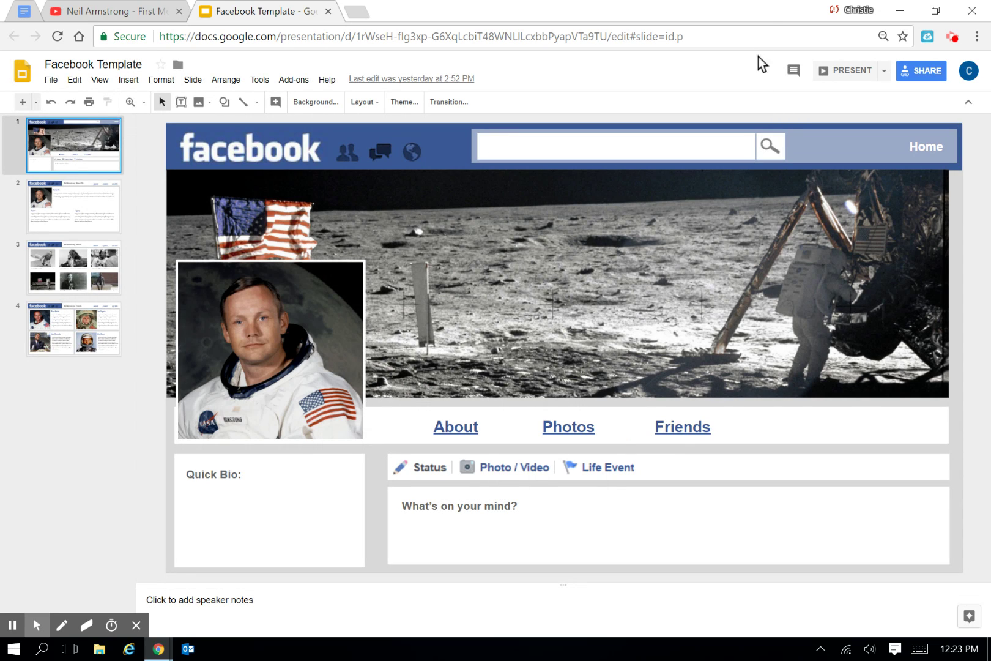
Replace the address ending edit#slide=id.p with copy and copy the full URL.
{"action": "key", "text": "ctrl+l"}
{"action": "left_click", "coordinate": [640, 36]}
{"action": "left_click_drag", "start_coordinate": [622, 38], "coordinate": [684, 37]}
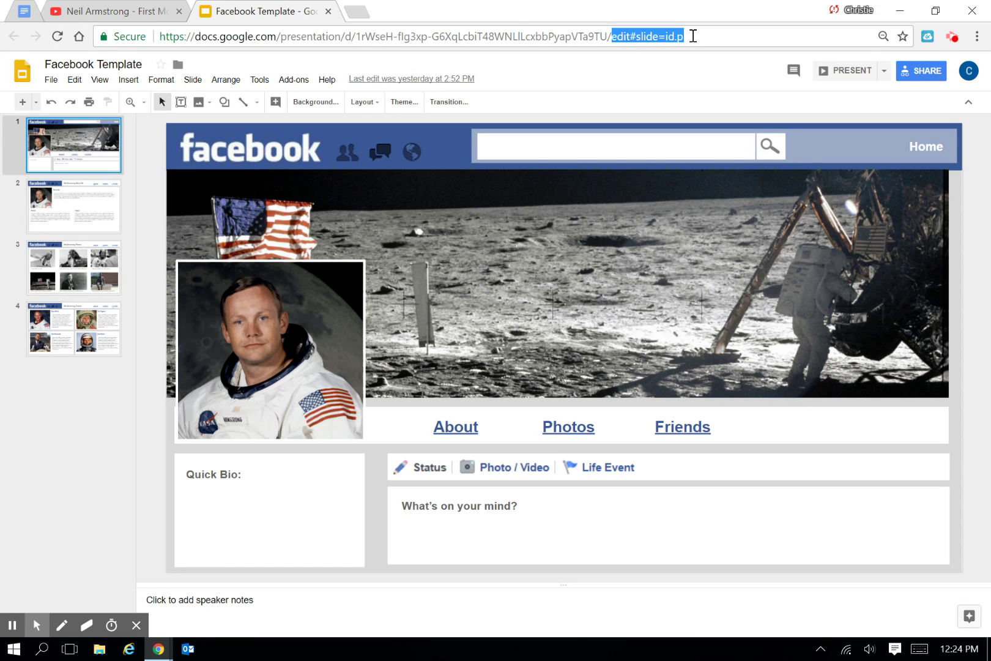
{"action": "type", "text": "copy"}
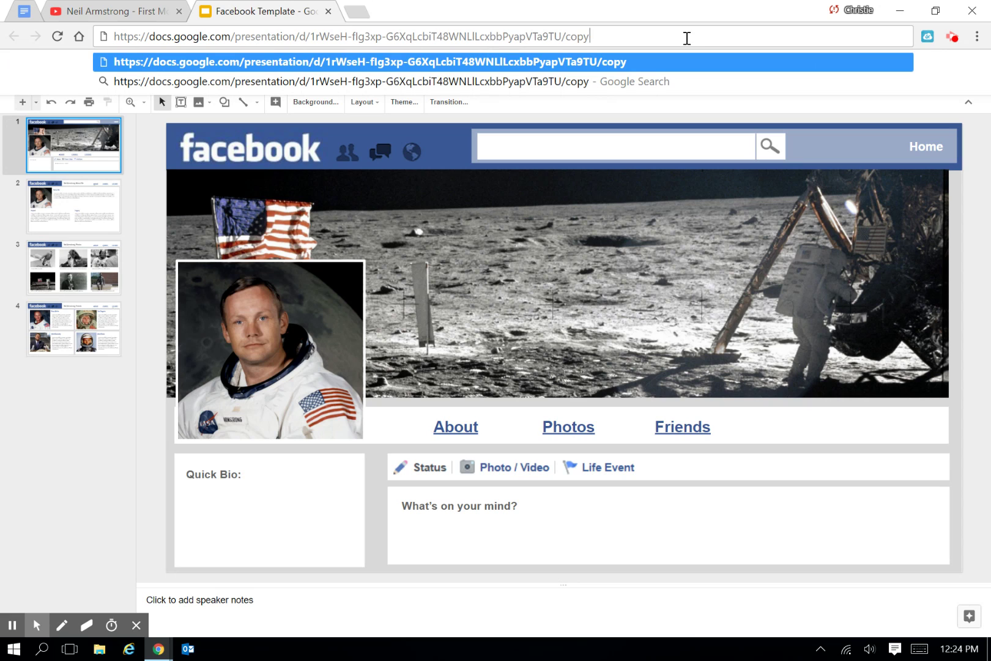
{"action": "key", "text": "ctrl+shift+Left"}
{"action": "triple_click", "coordinate": [688, 38]}
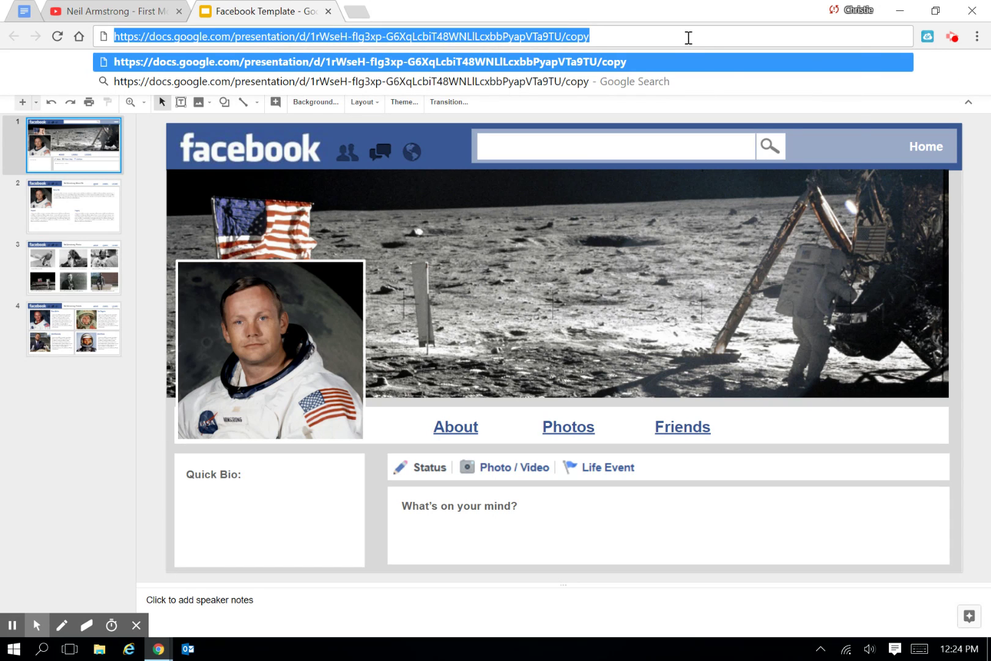
{"action": "right_click", "coordinate": [688, 38]}
{"action": "left_click", "coordinate": [739, 101]}
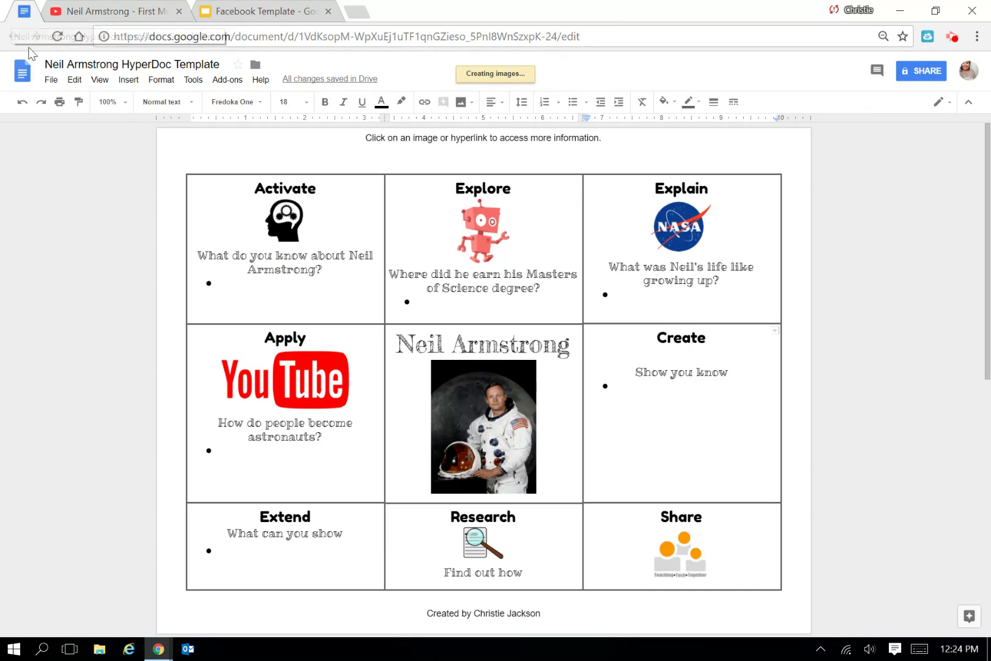
Link the Create cell's Facebook image to the copied template address ending in /copy.
{"action": "left_click", "coordinate": [18, 12]}
{"action": "left_click", "coordinate": [737, 381]}
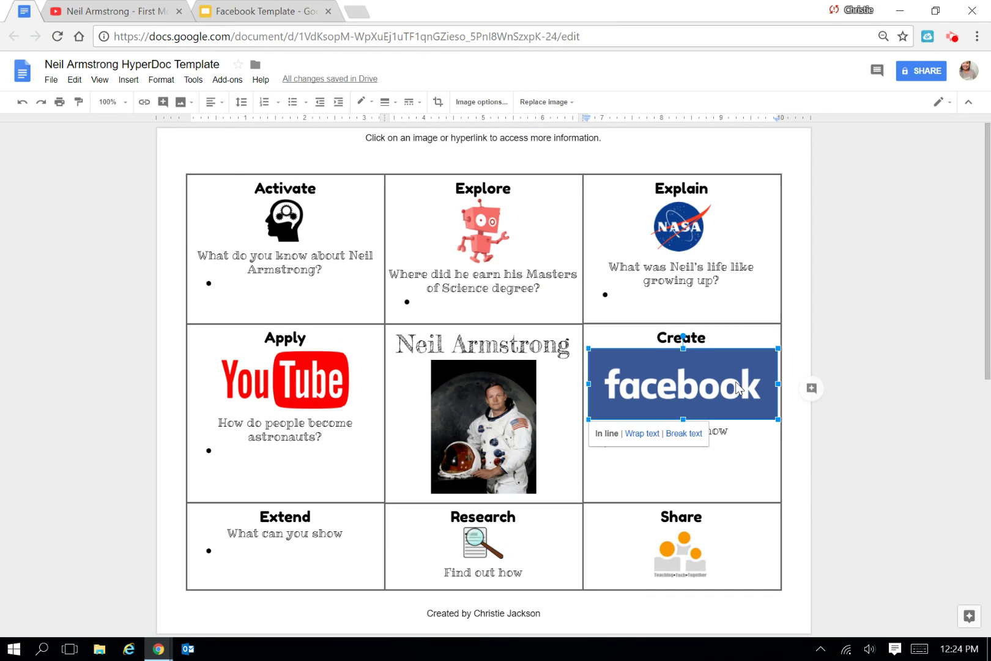
{"action": "left_click", "coordinate": [144, 102]}
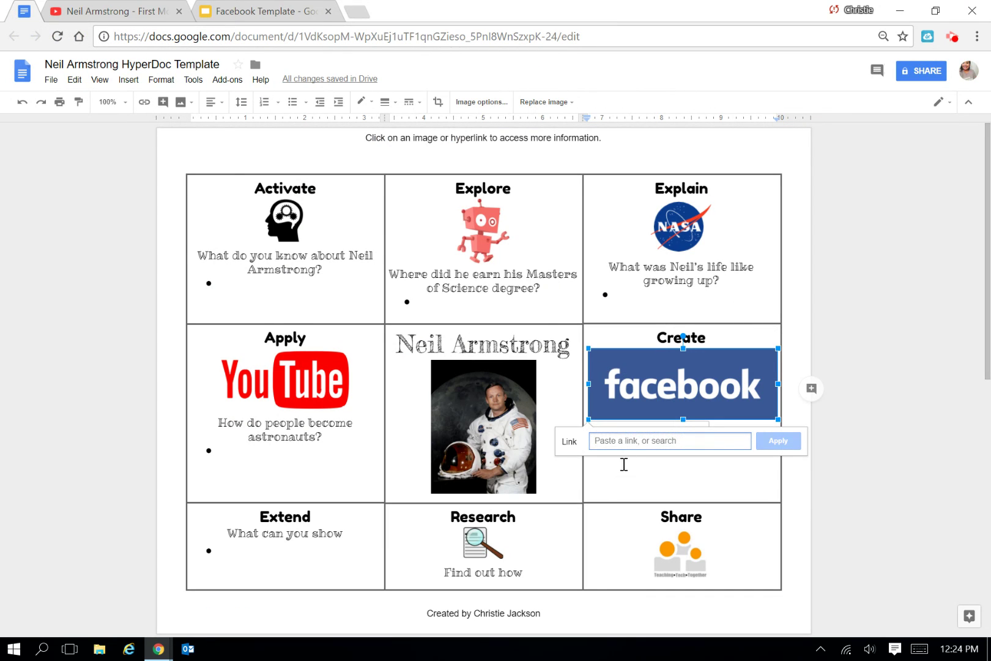
{"action": "right_click", "coordinate": [628, 442]}
{"action": "left_click", "coordinate": [698, 317]}
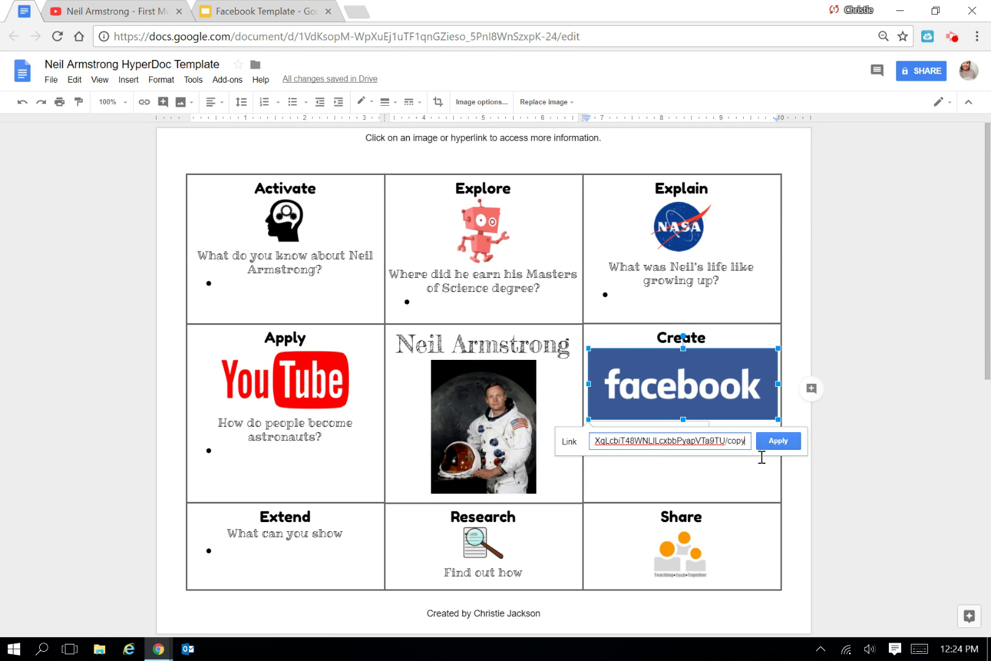
{"action": "left_click", "coordinate": [779, 441]}
{"action": "left_click", "coordinate": [723, 482]}
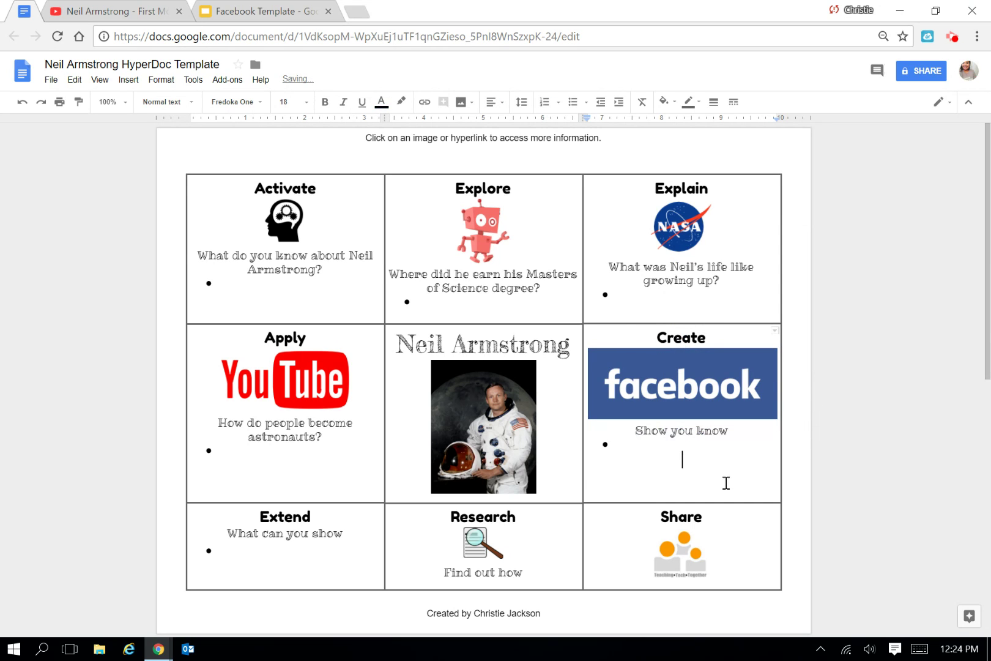
Replace 'Show you know' with 'Create a Facebook for Neil Armstrong using what you've learned.'.
{"action": "left_click", "coordinate": [752, 435]}
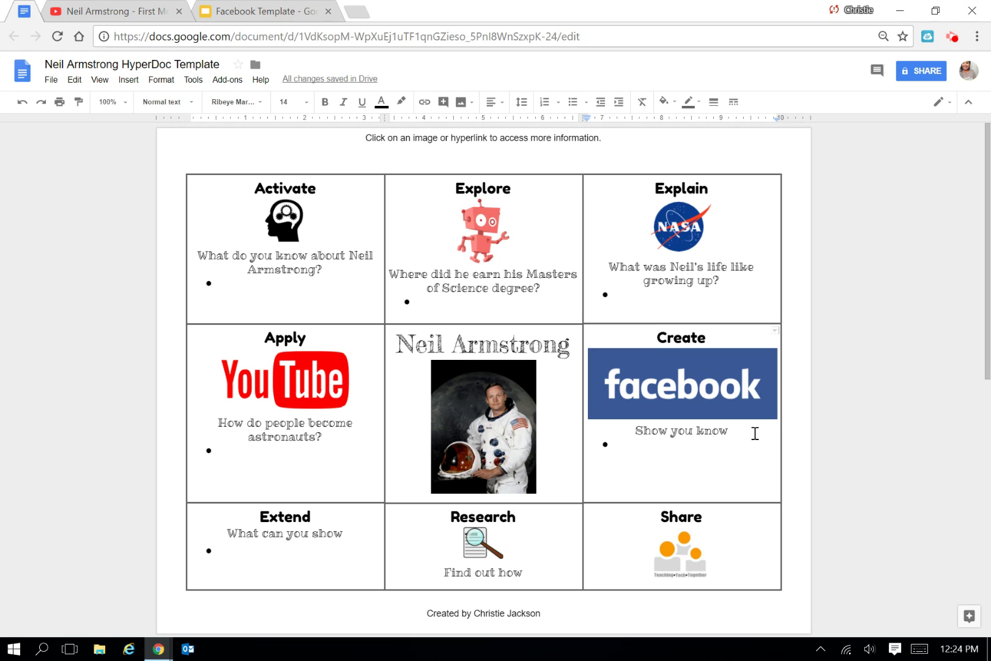
{"action": "left_click_drag", "start_coordinate": [755, 433], "coordinate": [634, 434]}
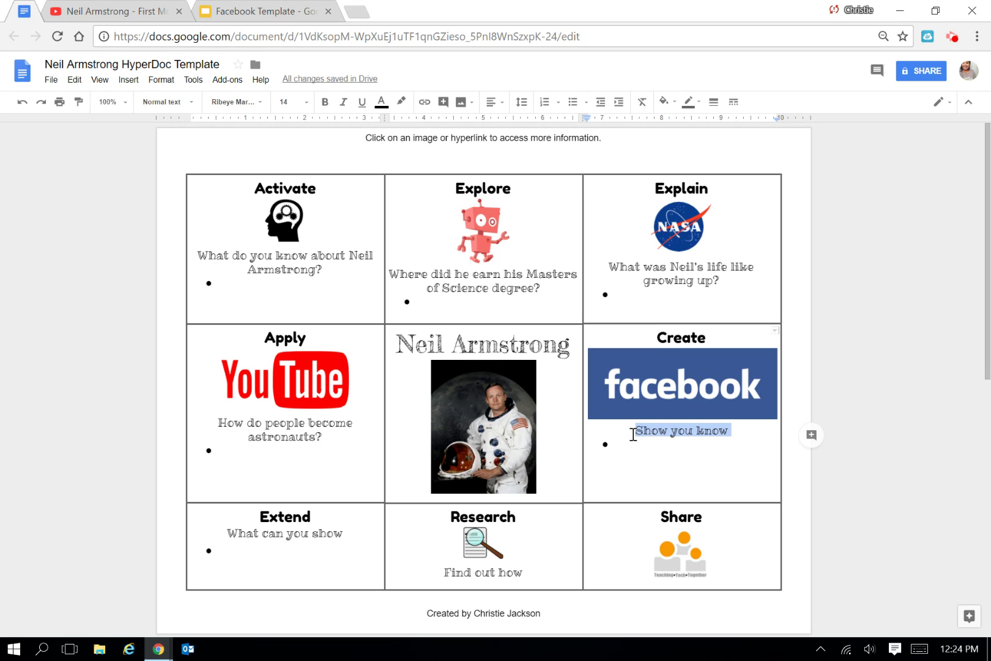
{"action": "type", "text": "Create"}
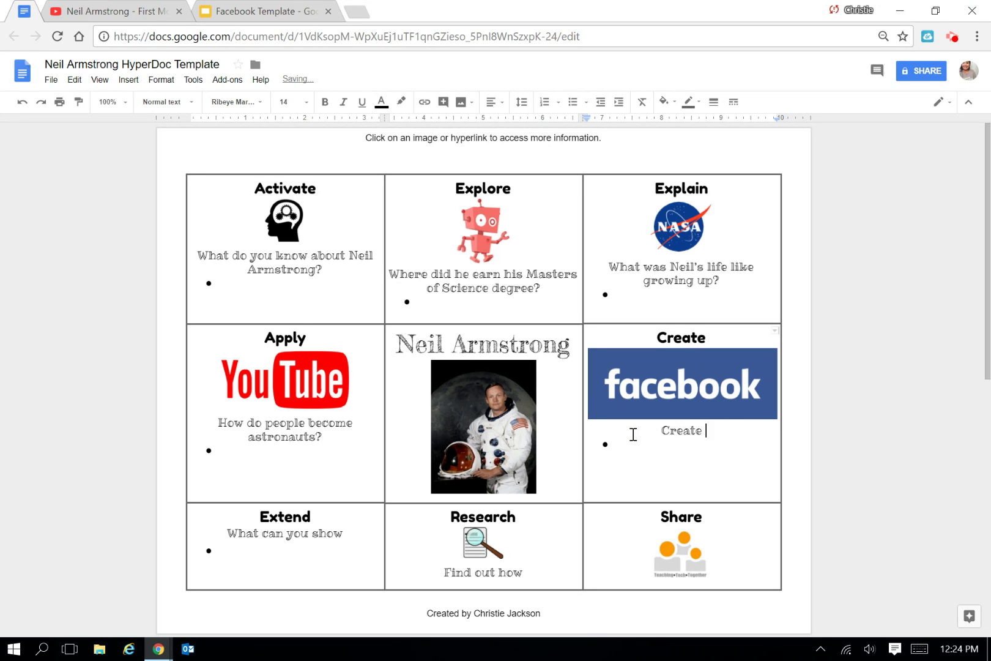
{"action": "type", "text": " a Facebook for "}
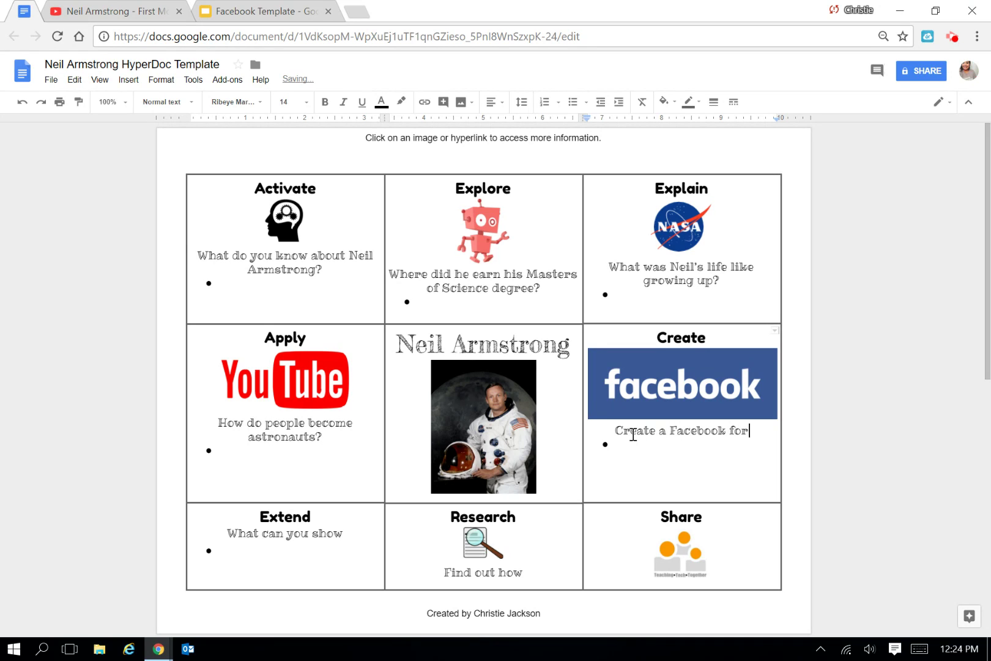
{"action": "type", "text": "Neil Art"}
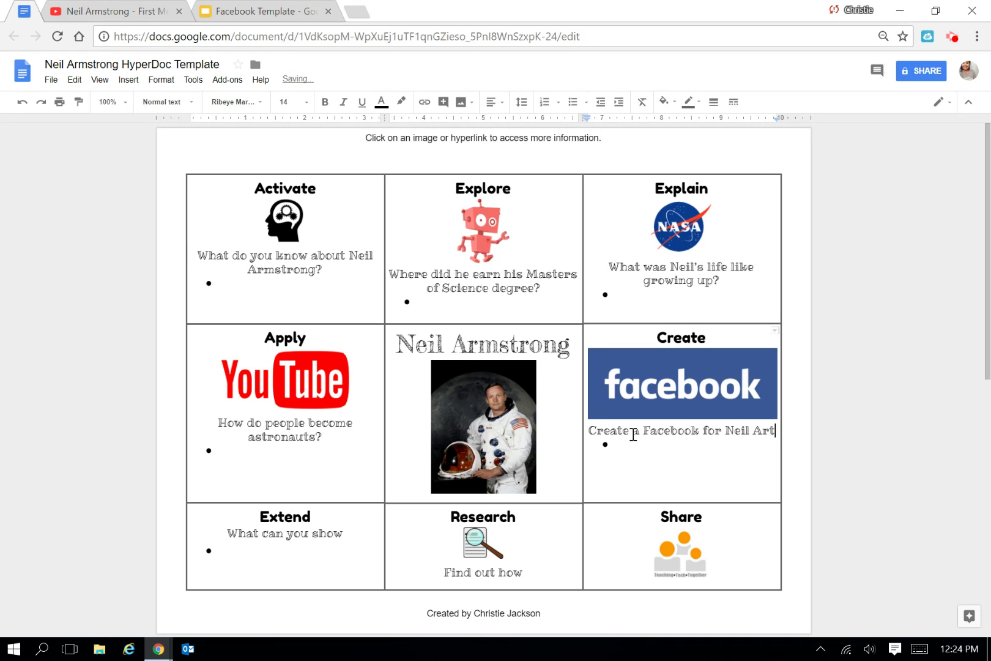
{"action": "key", "text": "BackSpace"}
{"action": "type", "text": "mstro"}
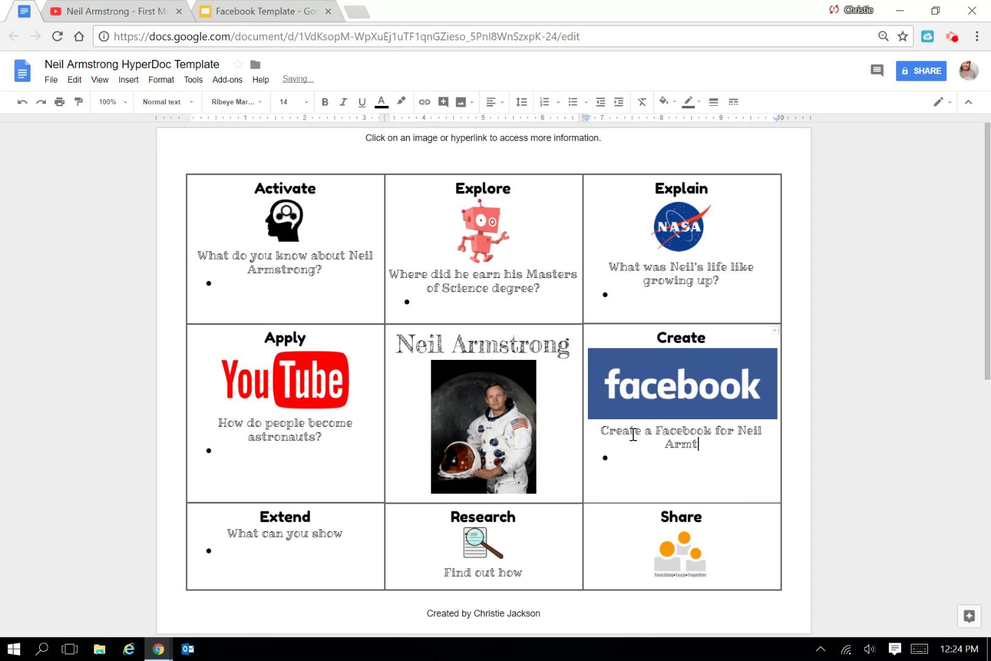
{"action": "type", "text": "ng"}
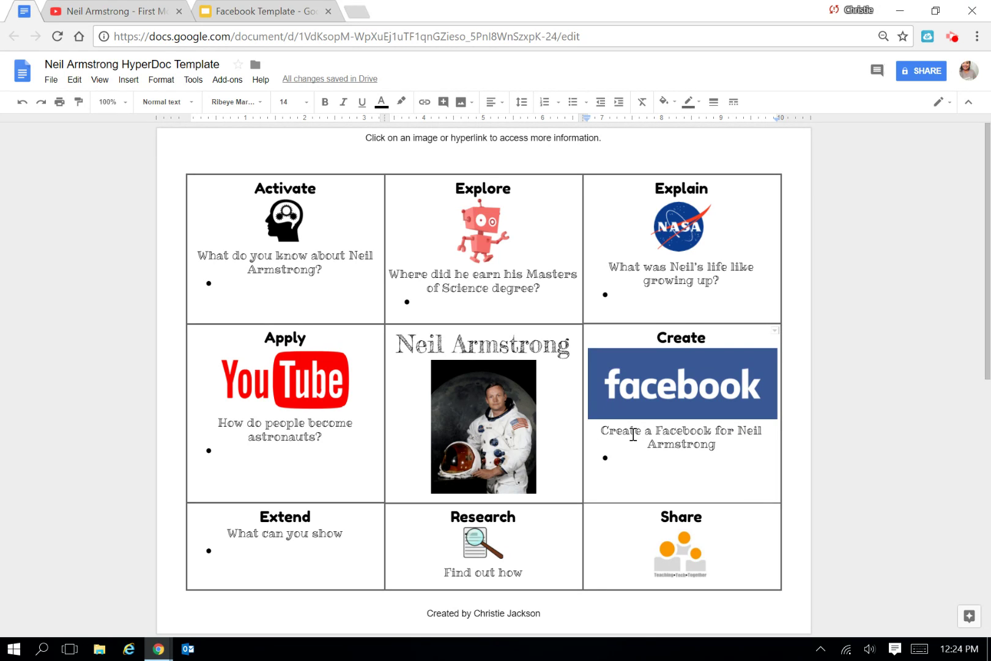
{"action": "type", "text": " using w"}
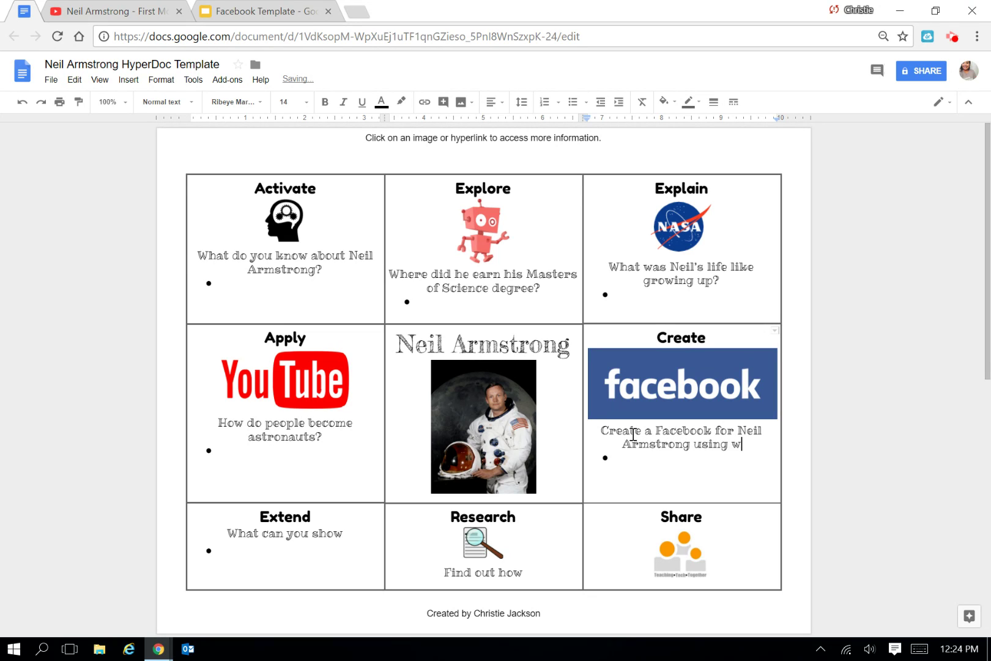
{"action": "type", "text": "hat you've learne"}
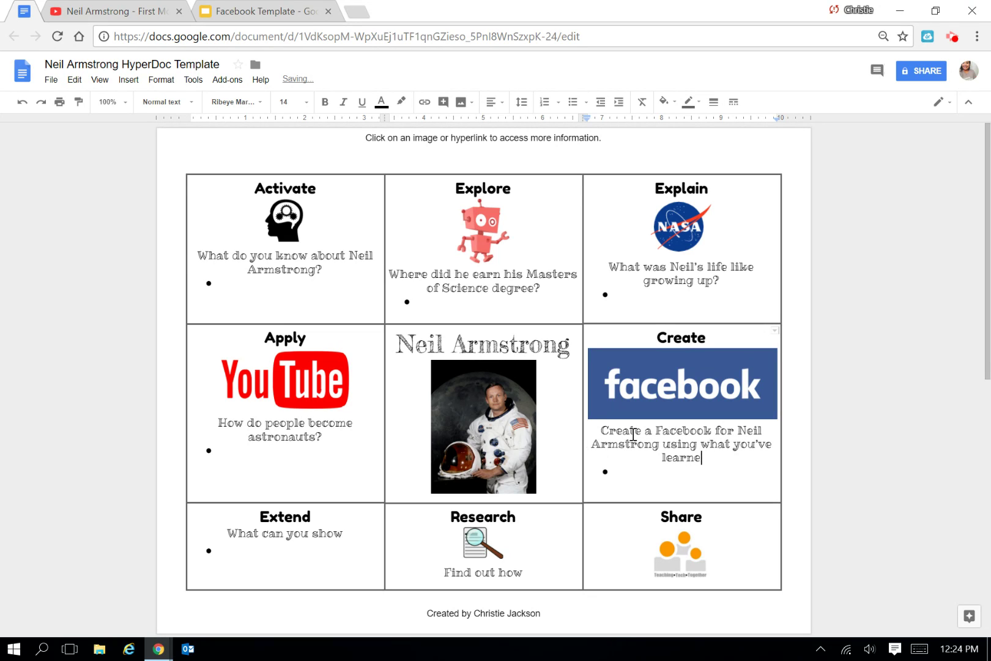
{"action": "type", "text": "d."}
Delete the empty bullet line beneath the new Create prompt.
{"action": "left_click", "coordinate": [656, 485]}
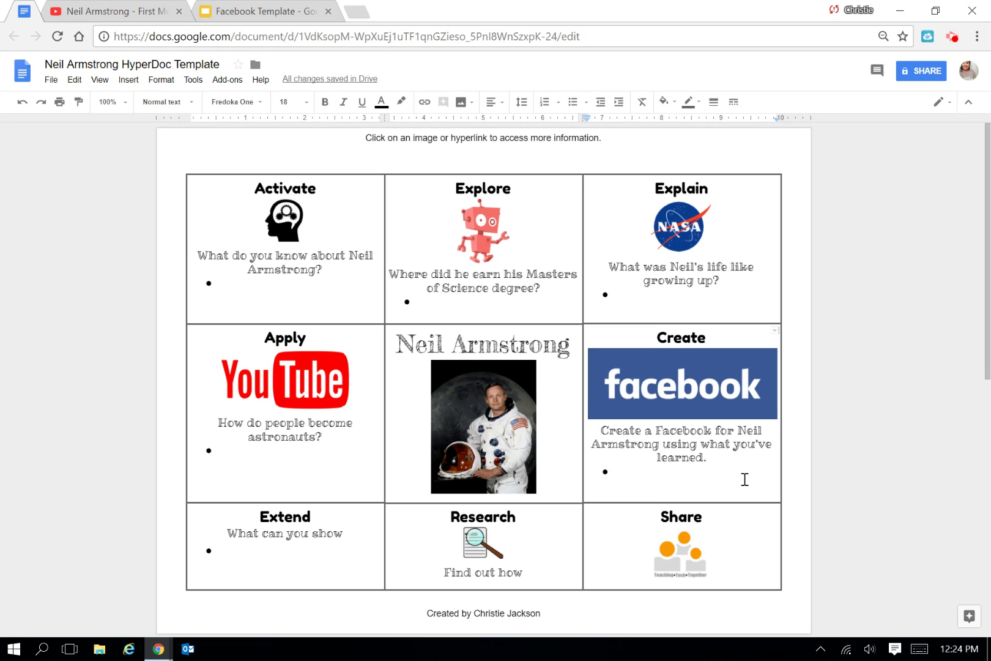
{"action": "key", "text": "BackSpace"}
{"action": "key", "text": "BackSpace"}
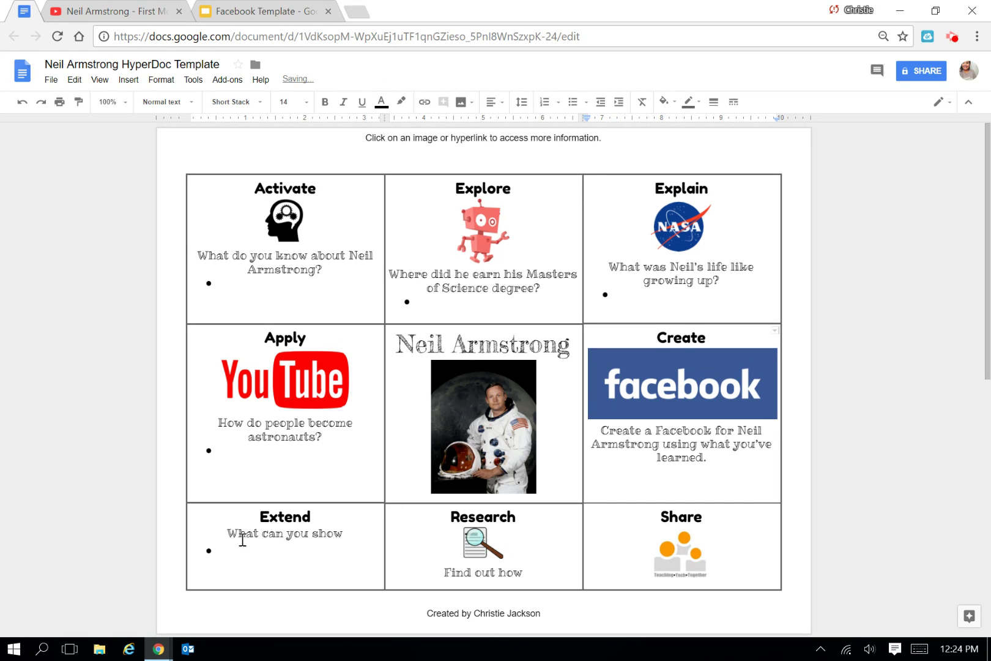
{"action": "key", "text": "BackSpace"}
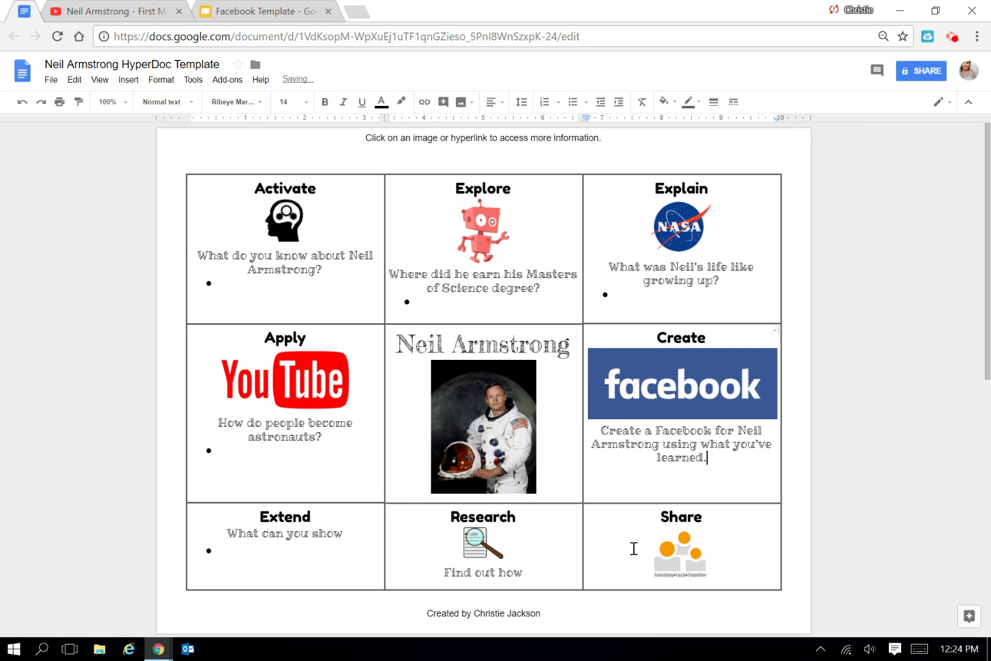
Shrink the central Neil Armstrong photo slightly.
{"action": "left_click", "coordinate": [487, 459]}
{"action": "left_click_drag", "start_coordinate": [533, 489], "coordinate": [526, 480]}
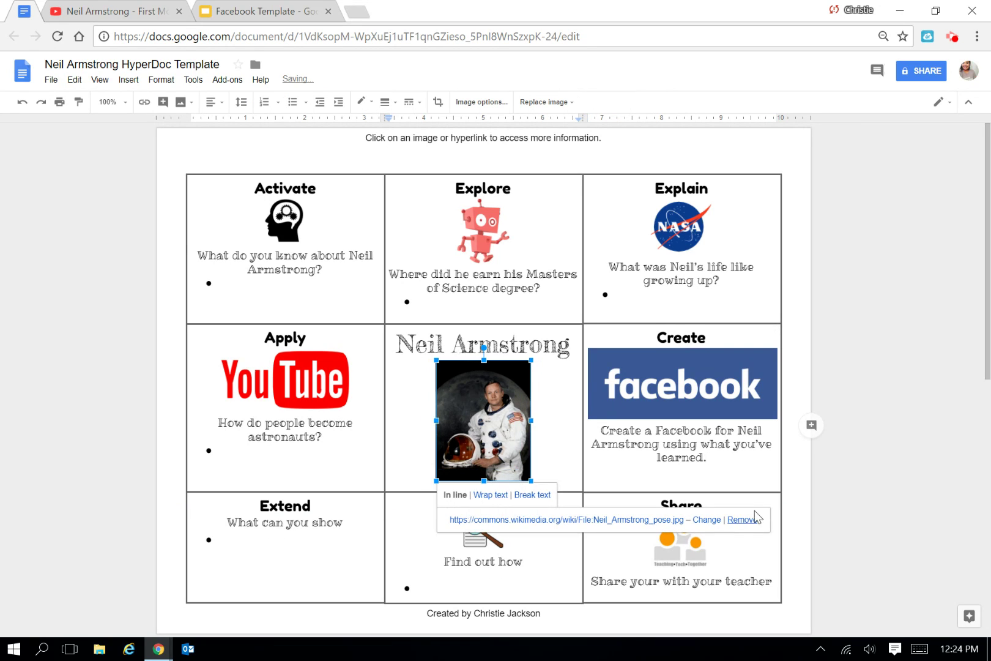
{"action": "left_click", "coordinate": [927, 306]}
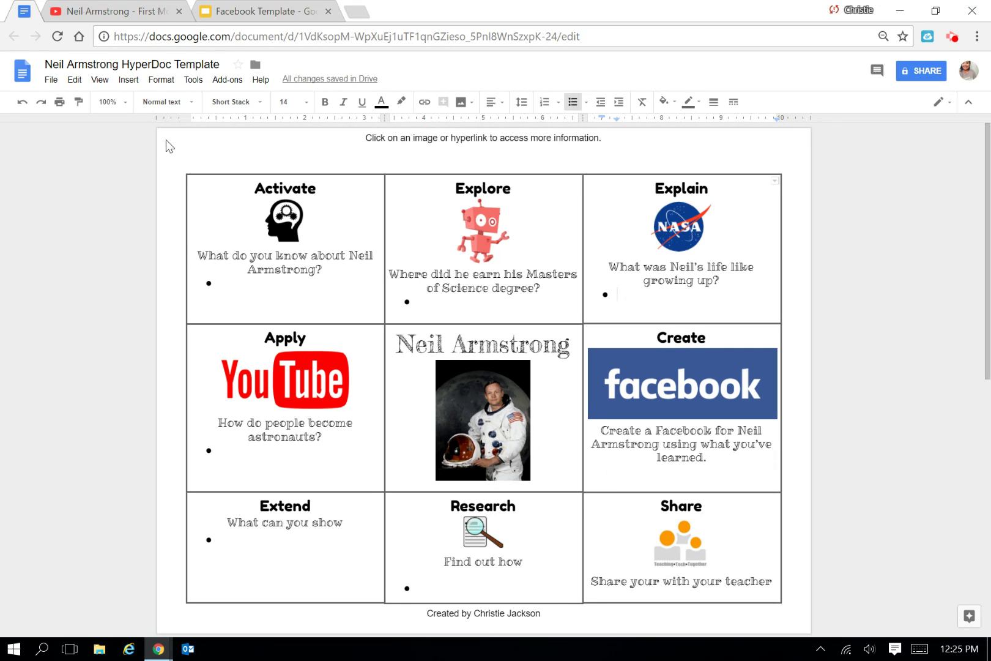
Close the Facebook Template and copy the YouTube moon-landing video's address.
{"action": "left_click", "coordinate": [328, 11]}
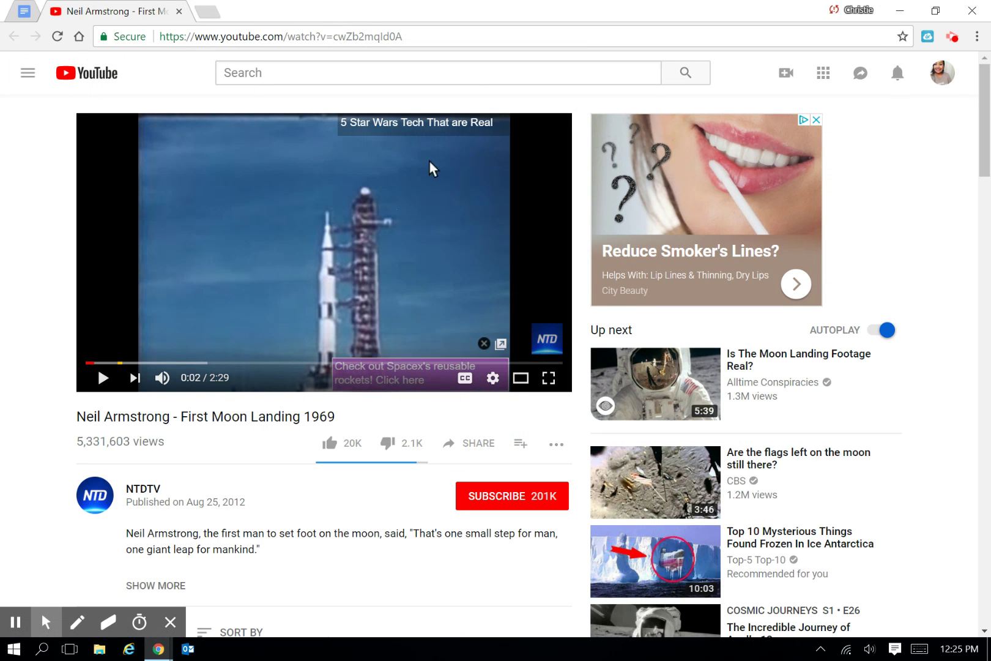
{"action": "right_click", "coordinate": [451, 40]}
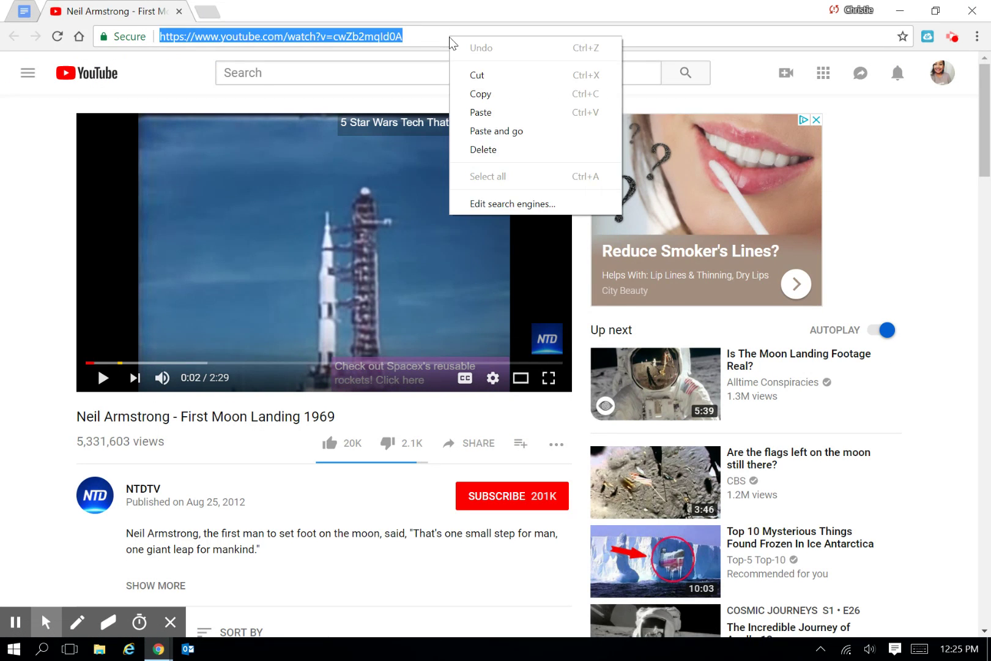
{"action": "left_click", "coordinate": [485, 98]}
{"action": "left_click", "coordinate": [30, 11]}
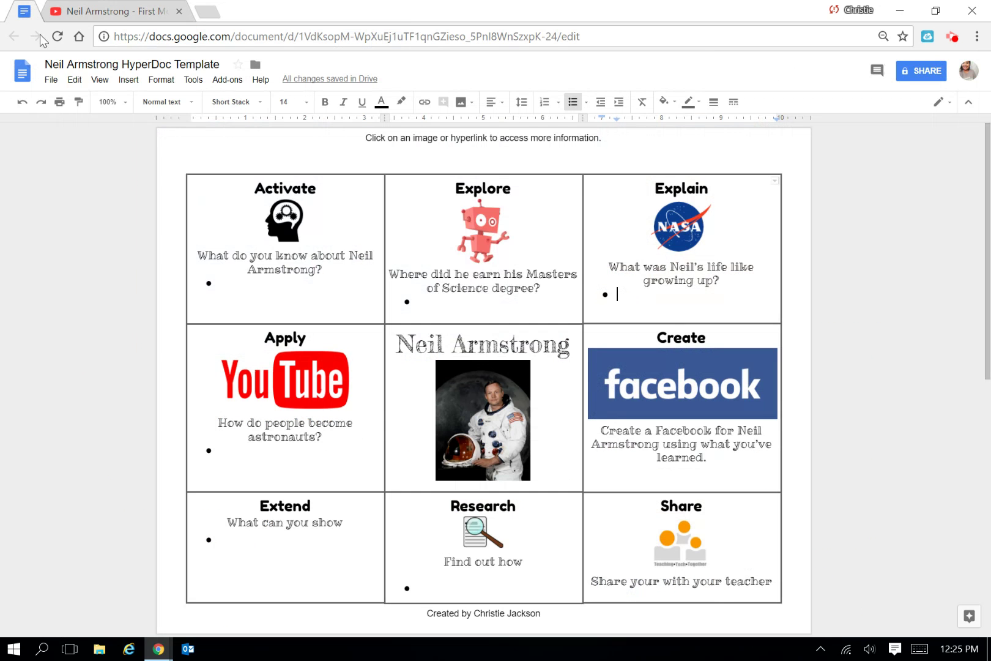
Search images for 'thinking emoji' and place one on a new line under the Extend heading.
{"action": "left_click", "coordinate": [339, 508]}
{"action": "key", "text": "Return"}
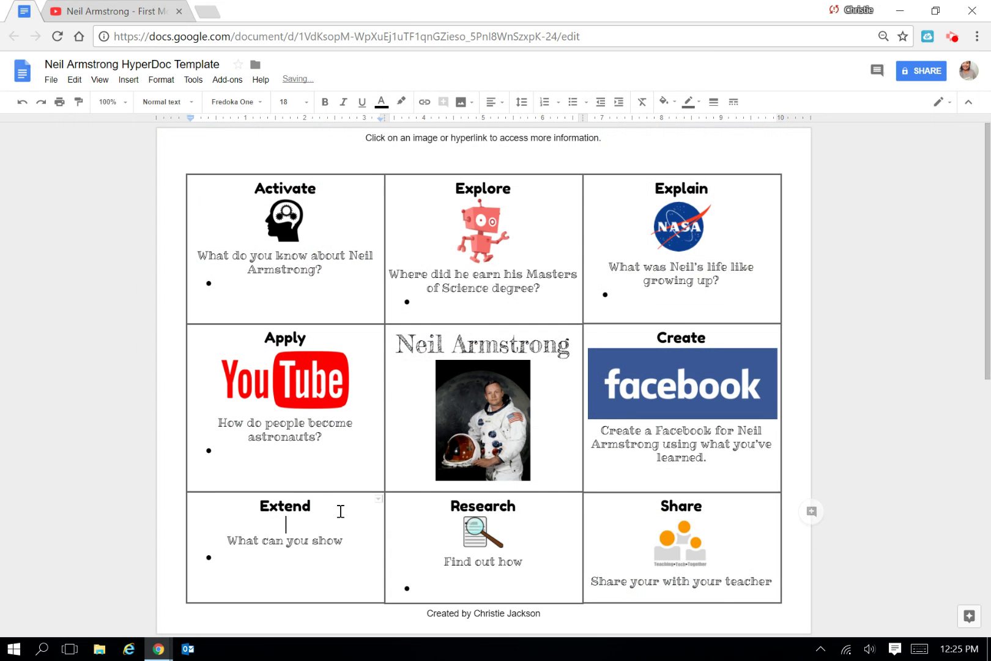
{"action": "left_click", "coordinate": [128, 79]}
{"action": "mouse_move", "coordinate": [147, 101]}
{"action": "left_click", "coordinate": [281, 118]}
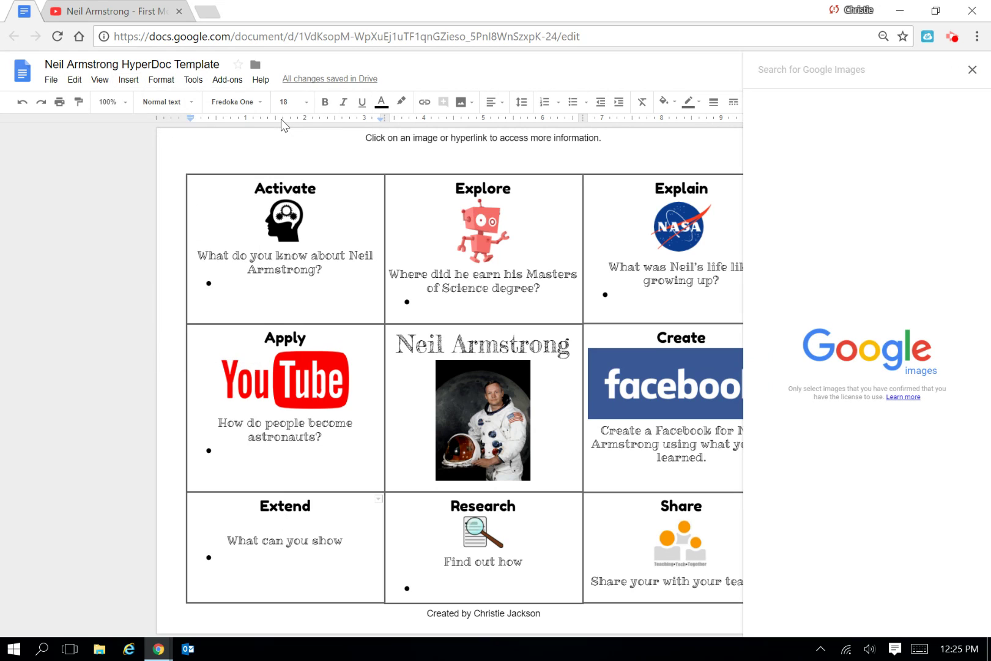
{"action": "type", "text": "thiknk"}
{"action": "key", "text": "BackSpace"}
{"action": "key", "text": "BackSpace"}
{"action": "key", "text": "BackSpace"}
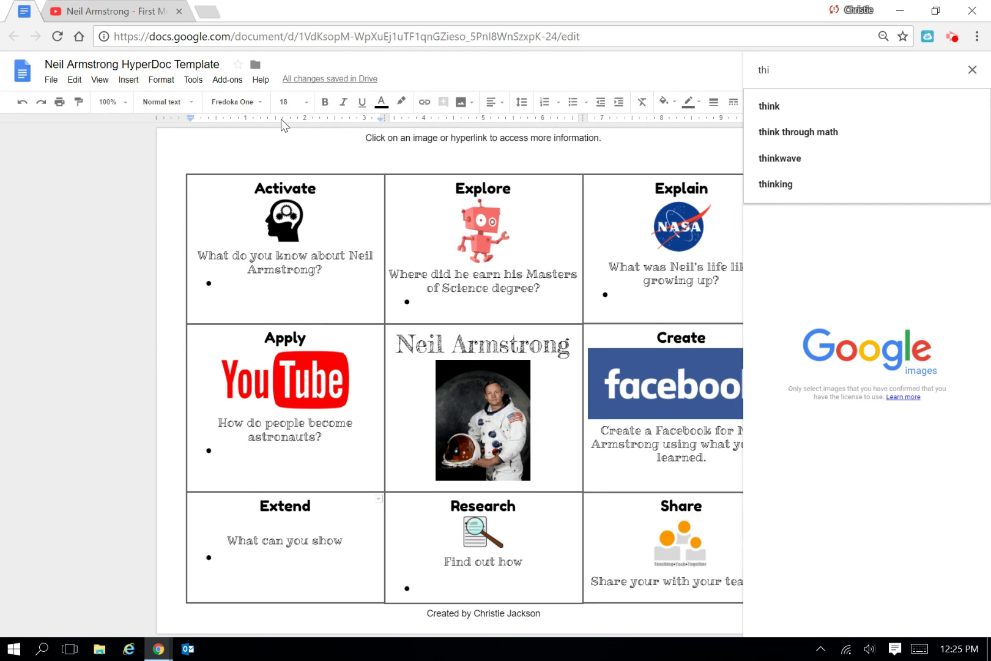
{"action": "type", "text": "nking em"}
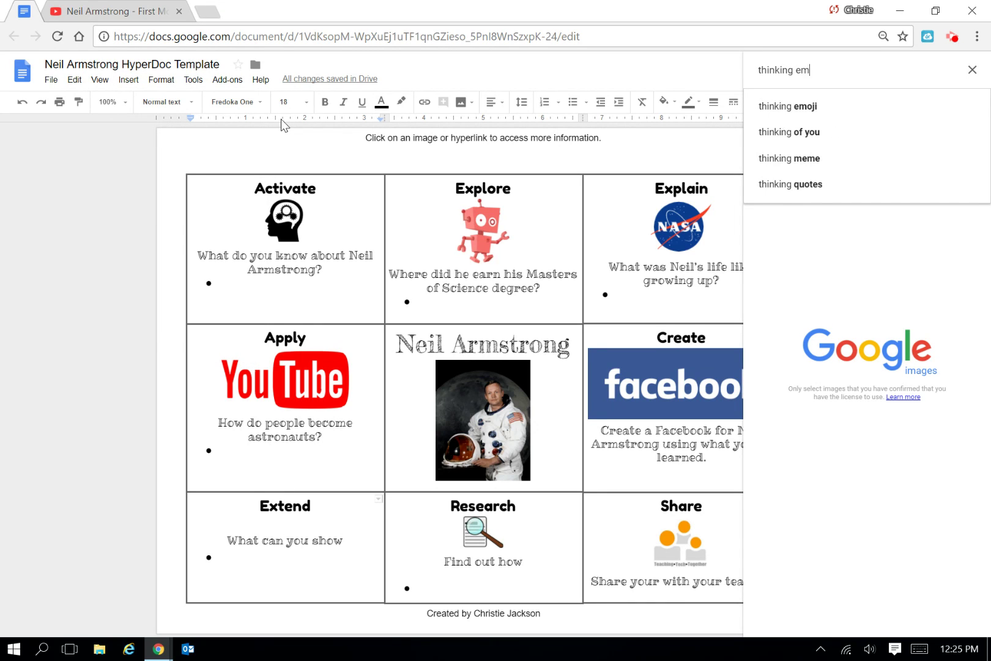
{"action": "type", "text": "joi"}
{"action": "key", "text": "BackSpace"}
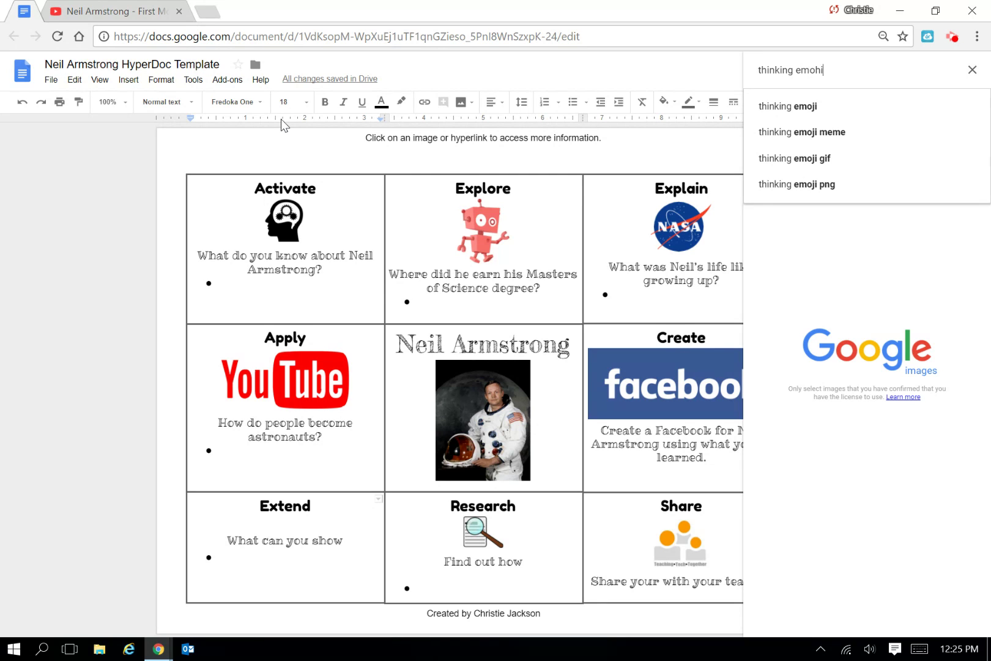
{"action": "key", "text": "Return"}
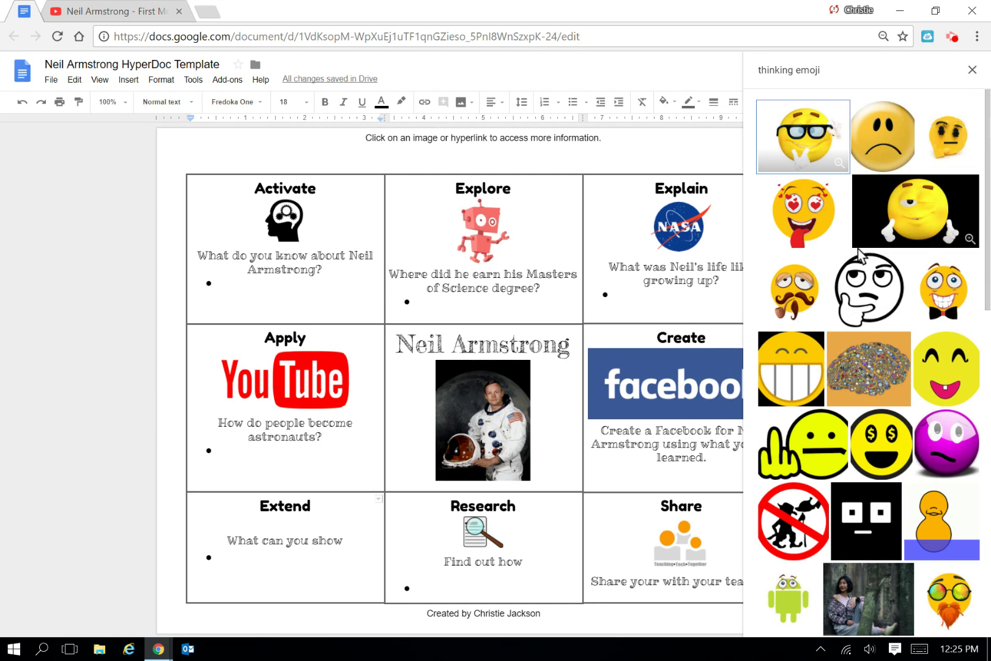
{"action": "left_click_drag", "start_coordinate": [869, 288], "coordinate": [274, 531]}
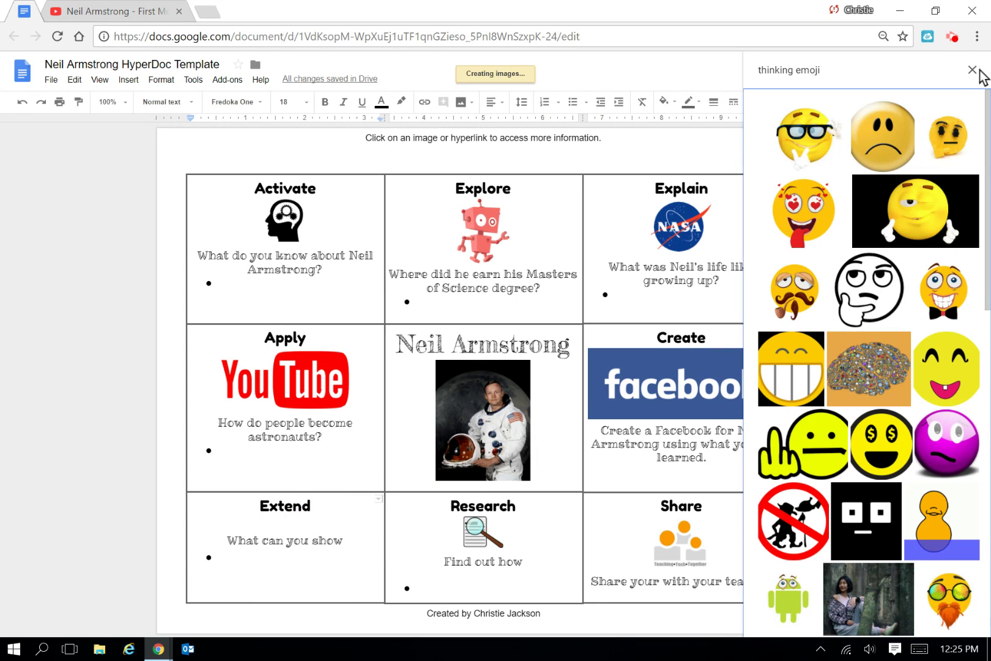
{"action": "left_click", "coordinate": [972, 69]}
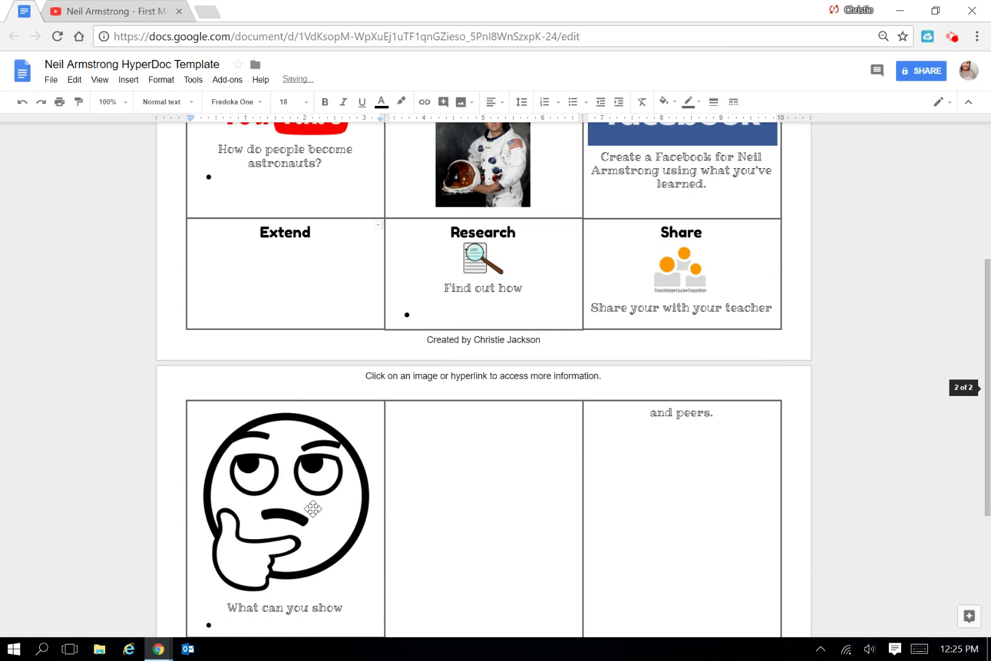
Shrink the thinking emoji and link it to the copied YouTube moon-landing video.
{"action": "left_click_drag", "start_coordinate": [381, 595], "coordinate": [292, 484]}
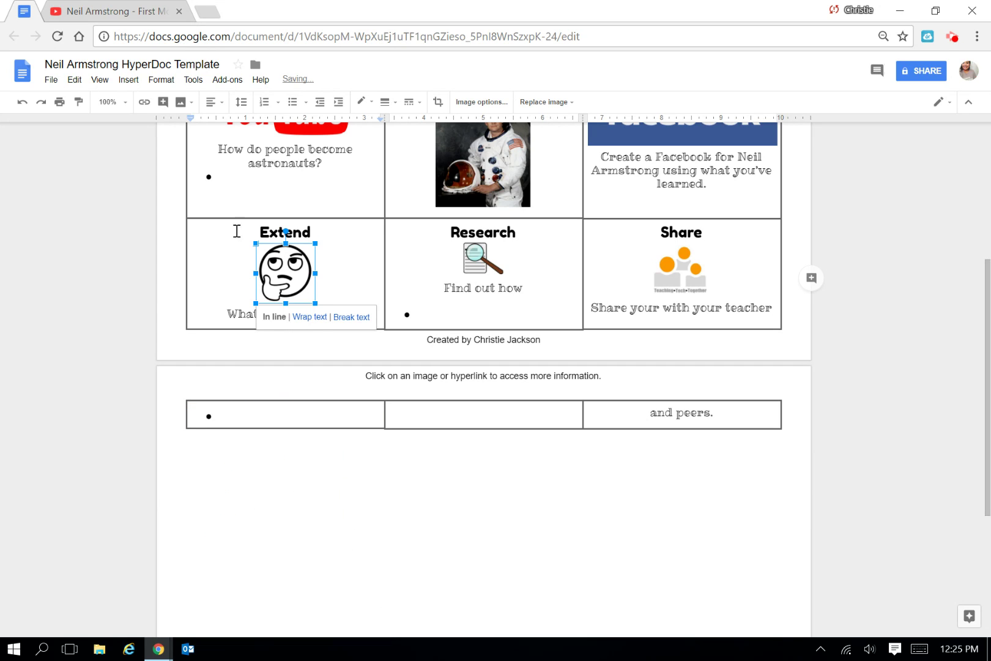
{"action": "left_click", "coordinate": [144, 102]}
{"action": "right_click", "coordinate": [397, 320]}
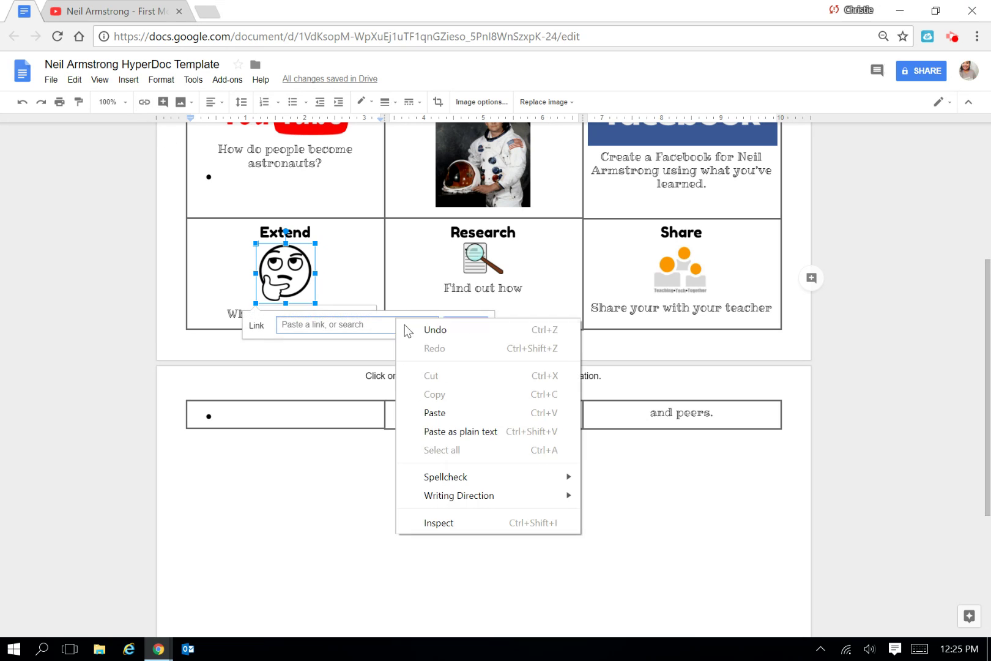
{"action": "left_click", "coordinate": [435, 413]}
{"action": "left_click", "coordinate": [460, 325]}
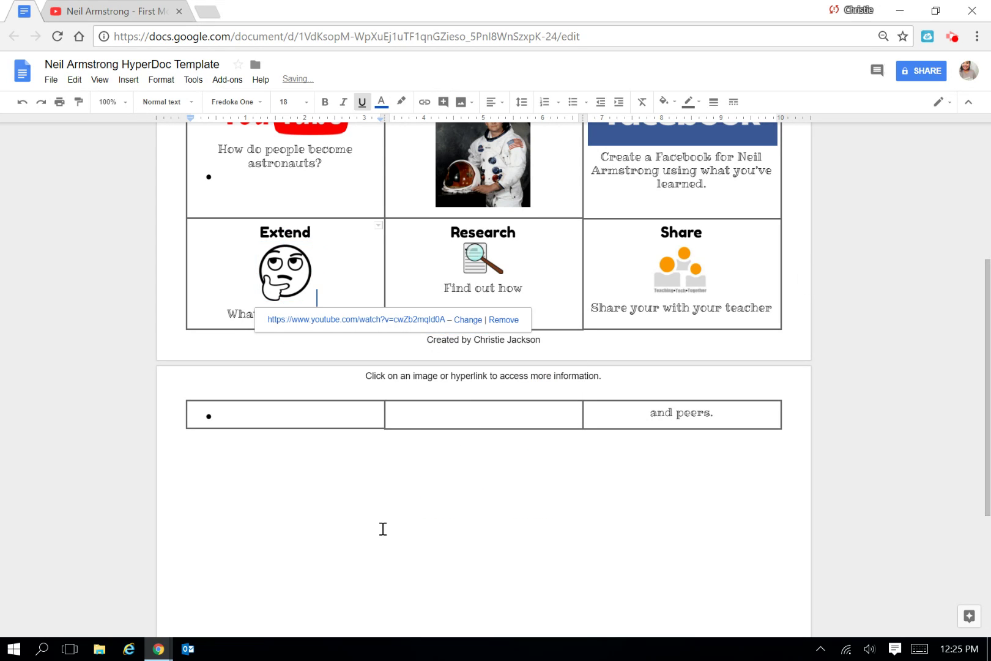
{"action": "left_click", "coordinate": [383, 530]}
{"action": "left_click", "coordinate": [179, 11]}
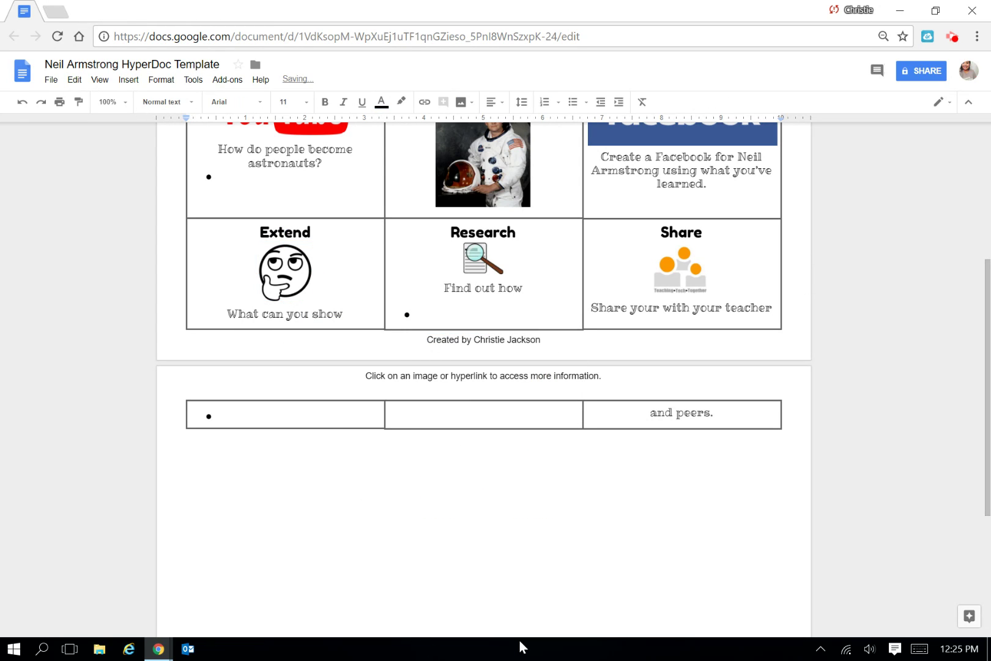
Shrink the Create cell's Facebook logo and the central Armstrong photo.
{"action": "scroll", "coordinate": [799, 521], "scroll_direction": "up", "scroll_amount": 3}
{"action": "scroll", "coordinate": [800, 525], "scroll_direction": "up", "scroll_amount": 2}
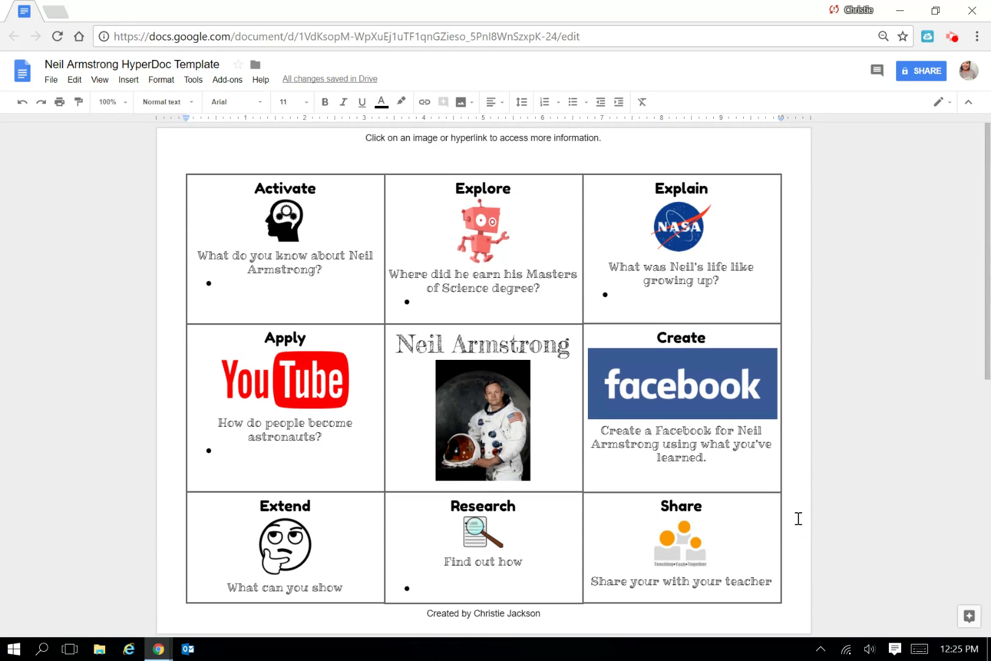
{"action": "scroll", "coordinate": [799, 518], "scroll_direction": "down", "scroll_amount": 4}
{"action": "scroll", "coordinate": [797, 511], "scroll_direction": "up", "scroll_amount": 4}
{"action": "left_click", "coordinate": [674, 386]}
{"action": "left_click_drag", "start_coordinate": [778, 420], "coordinate": [752, 409]}
{"action": "left_click", "coordinate": [708, 487]}
{"action": "left_click", "coordinate": [461, 454]}
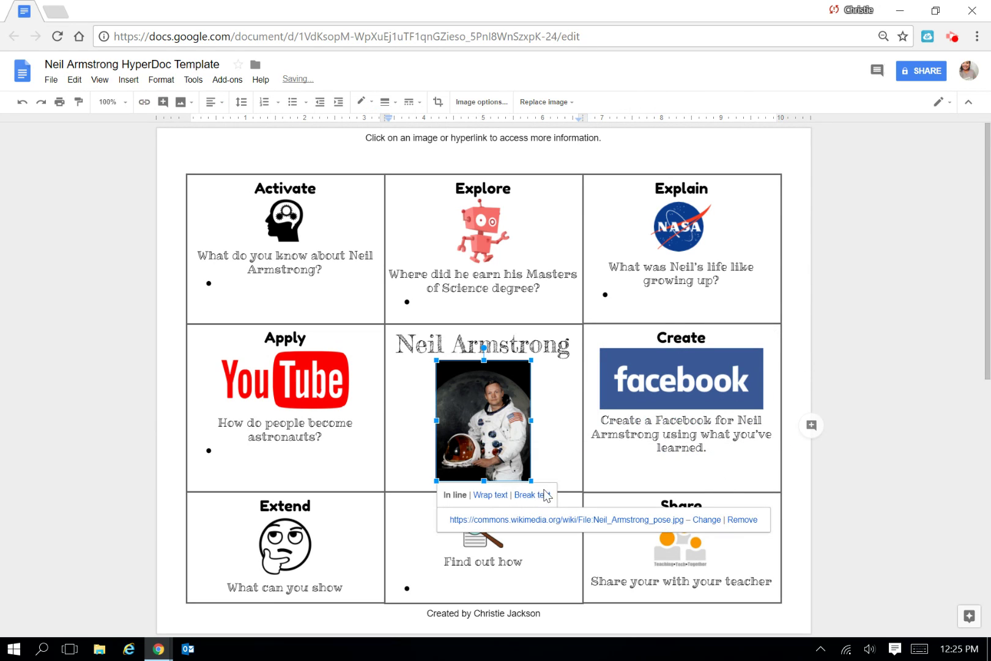
{"action": "left_click_drag", "start_coordinate": [530, 480], "coordinate": [524, 463]}
Shrink the Explore robot, Activate head and Explain NASA images, and delete the empty line under Explain.
{"action": "left_click", "coordinate": [490, 231]}
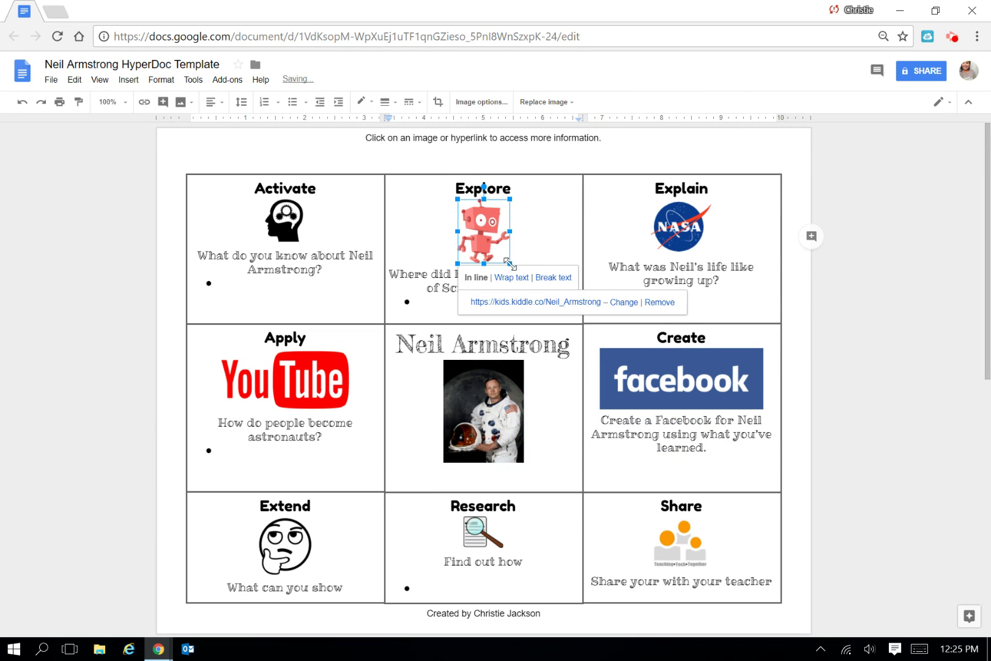
{"action": "left_click_drag", "start_coordinate": [511, 264], "coordinate": [505, 252]}
{"action": "left_click", "coordinate": [944, 511]}
{"action": "scroll", "coordinate": [945, 516], "scroll_direction": "down", "scroll_amount": 5}
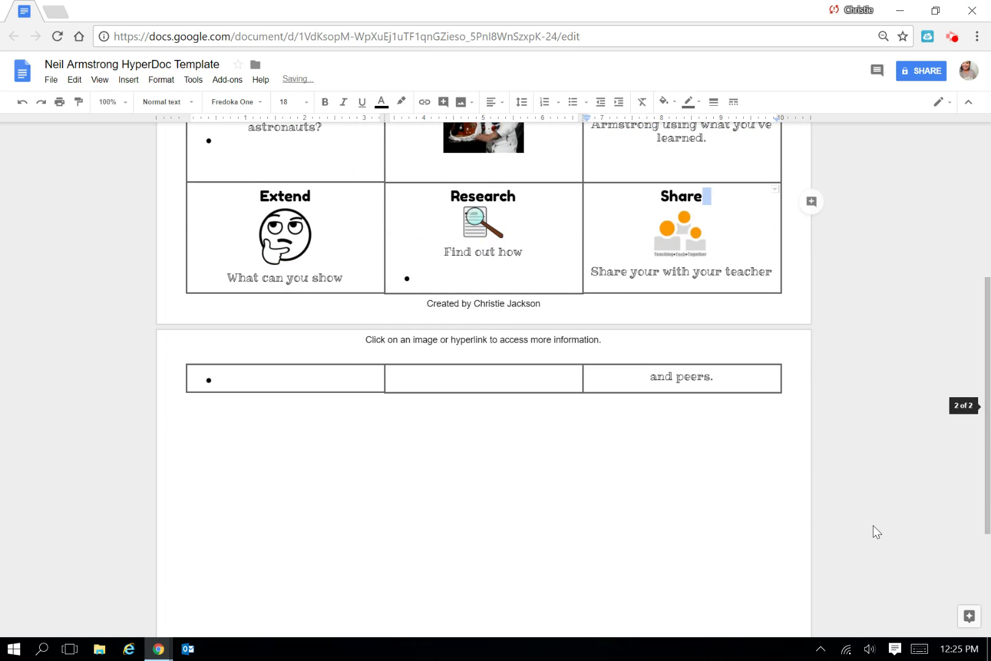
{"action": "scroll", "coordinate": [874, 531], "scroll_direction": "up", "scroll_amount": 5}
{"action": "left_click", "coordinate": [272, 216]}
{"action": "left_click_drag", "start_coordinate": [304, 243], "coordinate": [298, 236]}
{"action": "left_click", "coordinate": [693, 253]}
{"action": "left_click_drag", "start_coordinate": [715, 255], "coordinate": [708, 248]}
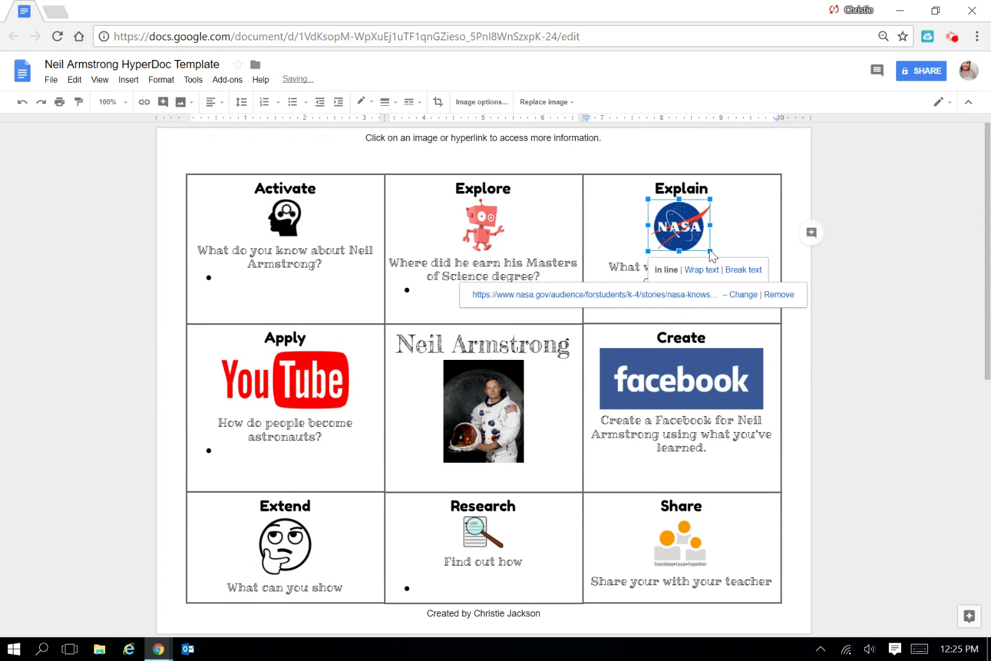
{"action": "left_click", "coordinate": [660, 315]}
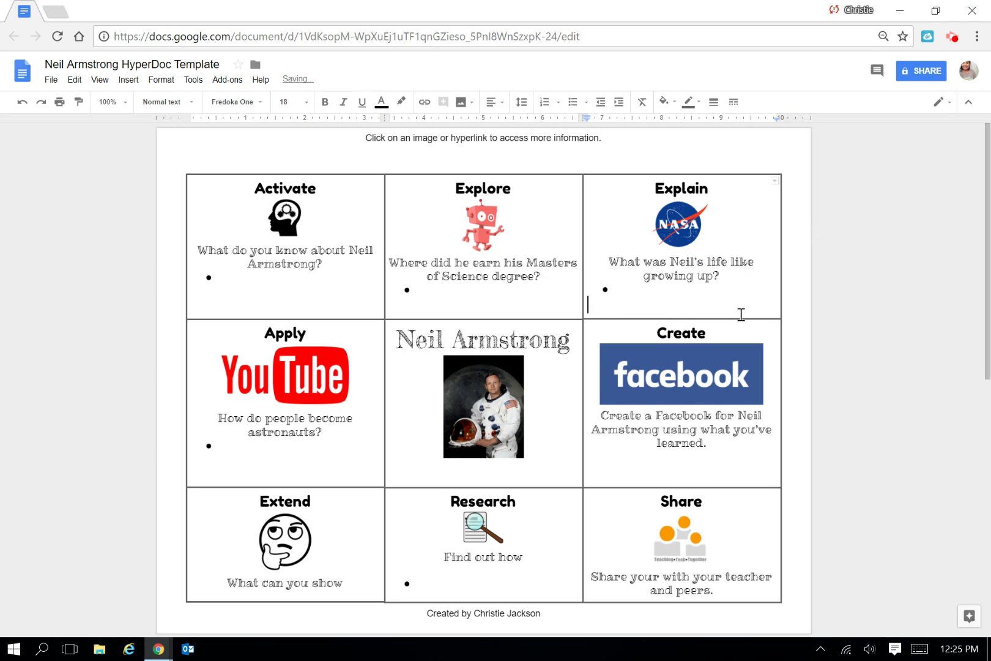
{"action": "key", "text": "BackSpace"}
Shrink the Apply cell's YouTube logo and make the Facebook logo a bit smaller.
{"action": "scroll", "coordinate": [777, 454], "scroll_direction": "down", "scroll_amount": 6}
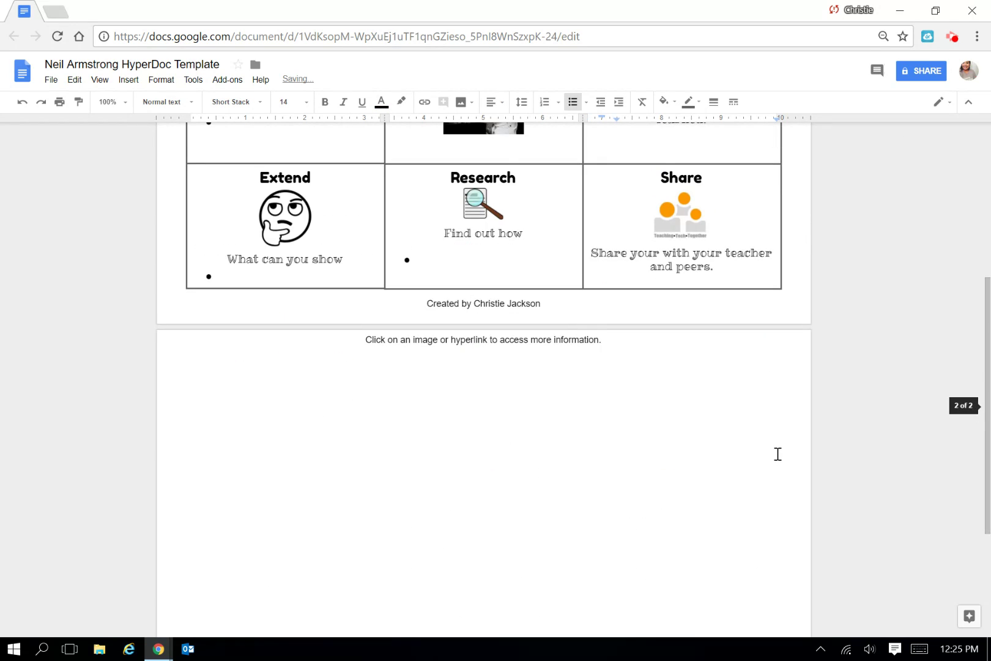
{"action": "scroll", "coordinate": [777, 454], "scroll_direction": "up", "scroll_amount": 6}
{"action": "left_click", "coordinate": [290, 349]}
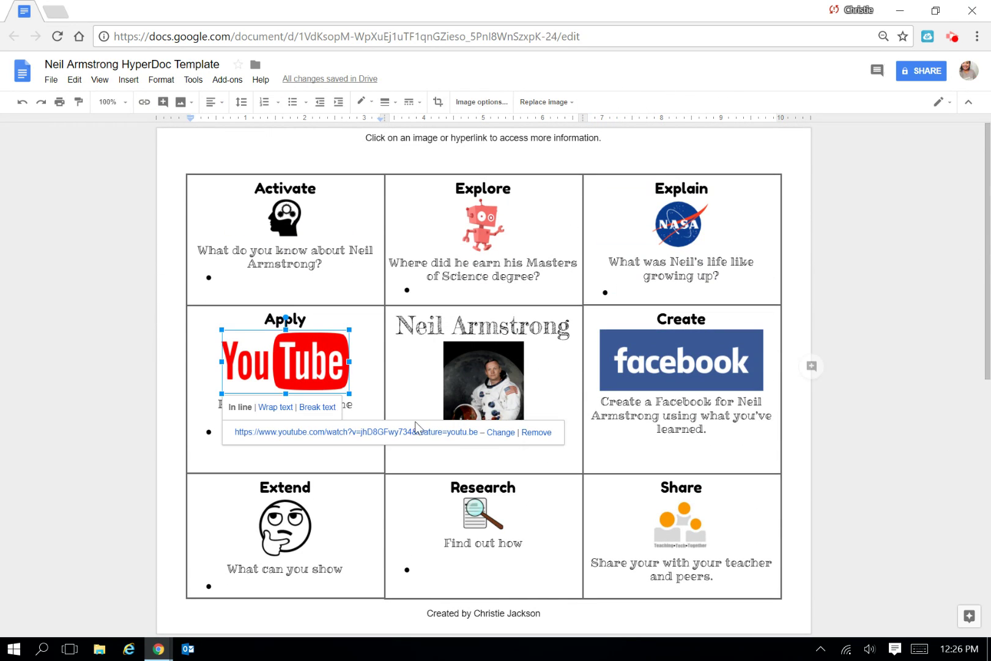
{"action": "left_click_drag", "start_coordinate": [347, 392], "coordinate": [322, 373]}
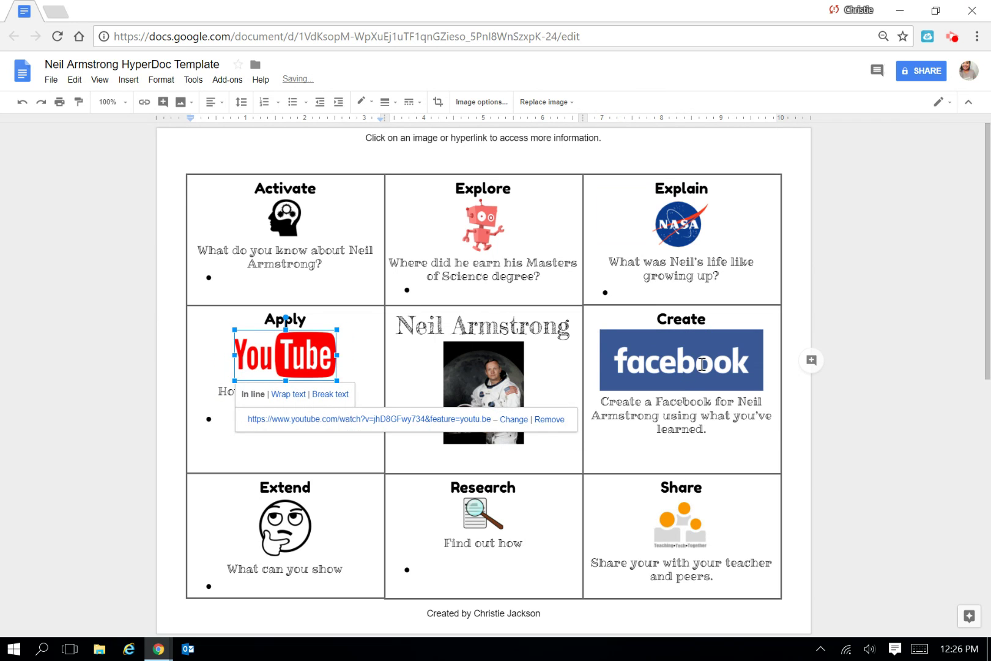
{"action": "left_click", "coordinate": [758, 386]}
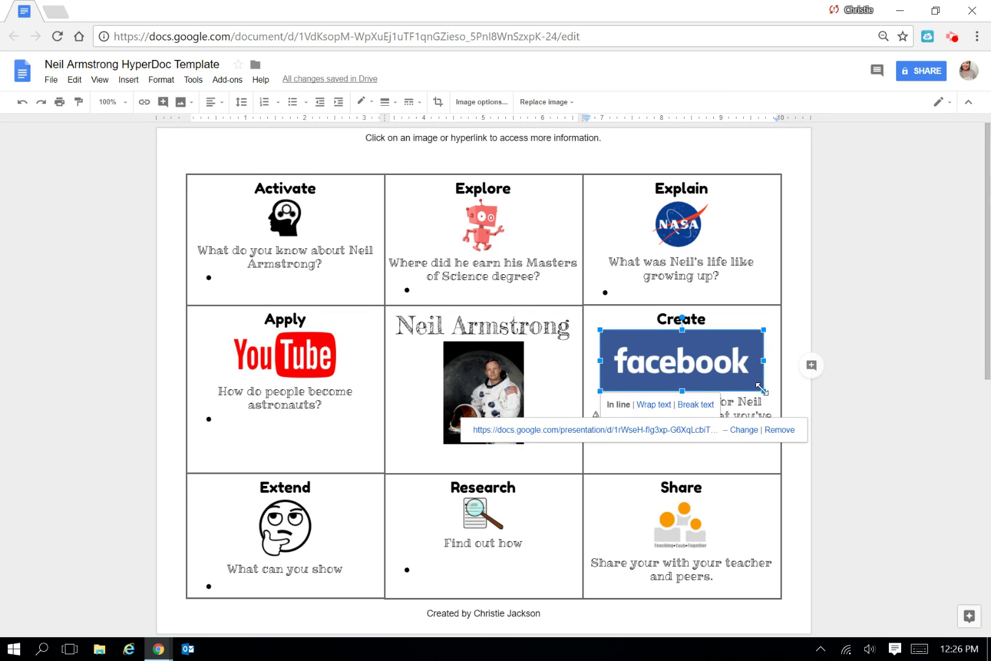
{"action": "left_click_drag", "start_coordinate": [765, 390], "coordinate": [729, 415]}
{"action": "left_click", "coordinate": [694, 470]}
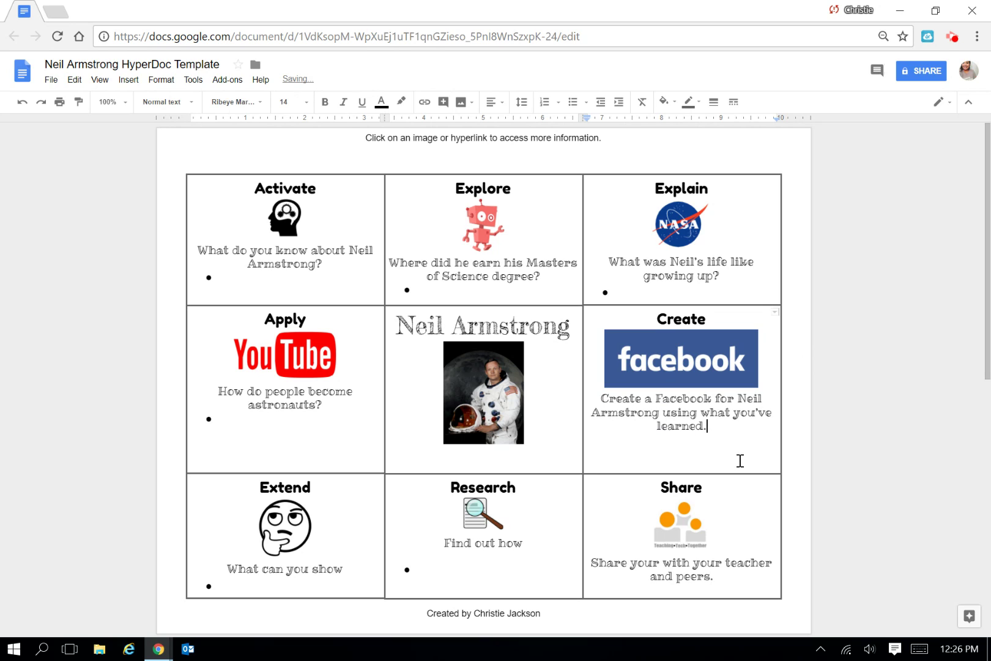
Delete the empty line under the Apply bullet.
{"action": "left_click", "coordinate": [546, 465]}
{"action": "left_click", "coordinate": [555, 472]}
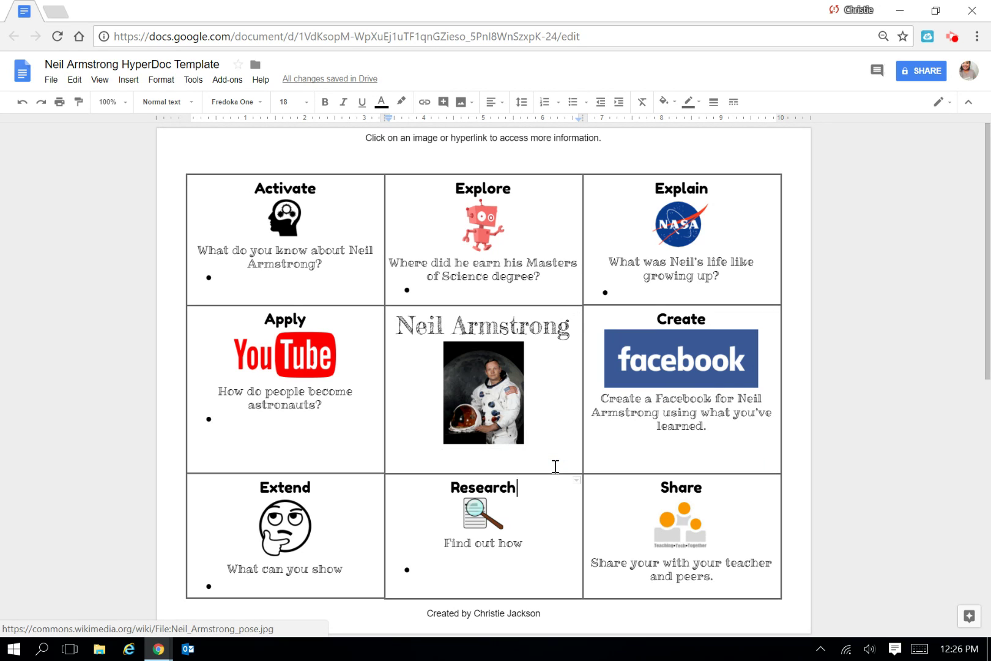
{"action": "left_click", "coordinate": [253, 465]}
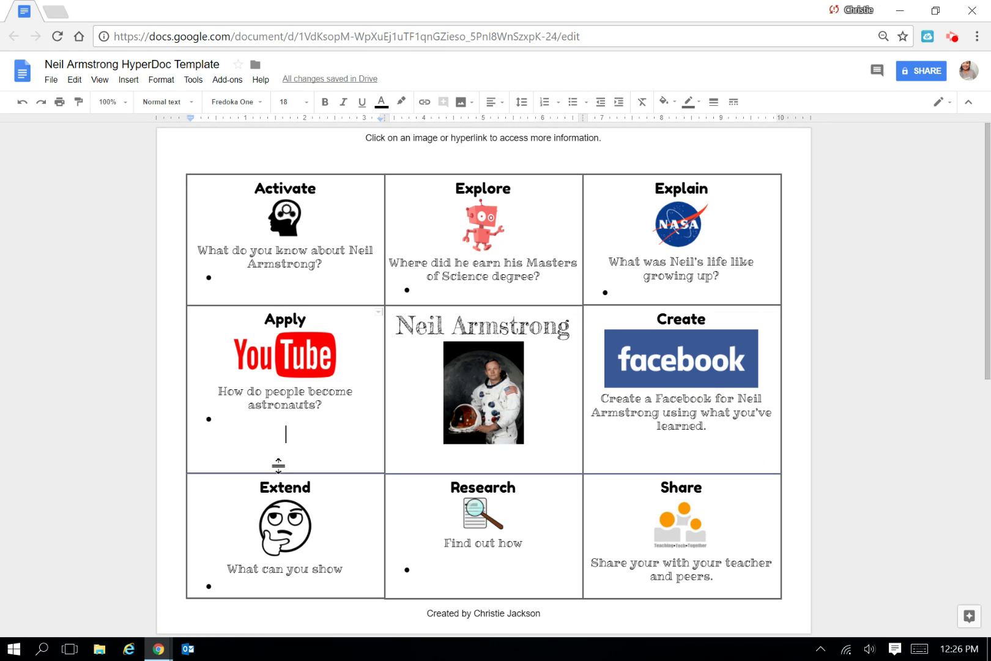
{"action": "key", "text": "BackSpace"}
{"action": "left_click", "coordinate": [745, 495]}
{"action": "scroll", "coordinate": [970, 507], "scroll_direction": "down", "scroll_amount": 1}
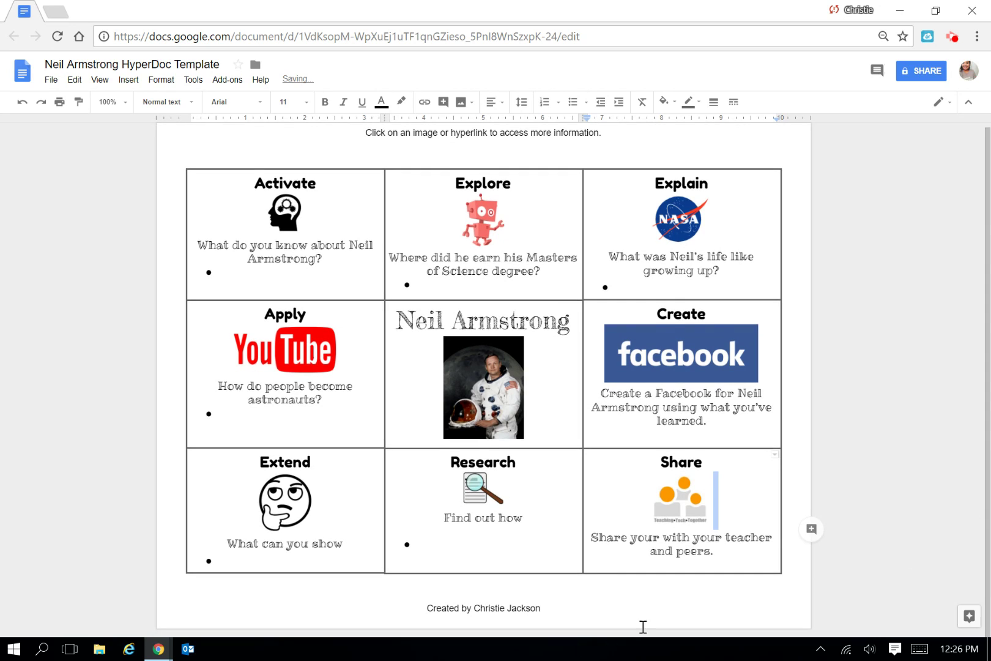
Replace 'What can you show' with 'What did he first say when he stepped on the moon?'.
{"action": "left_click", "coordinate": [684, 600]}
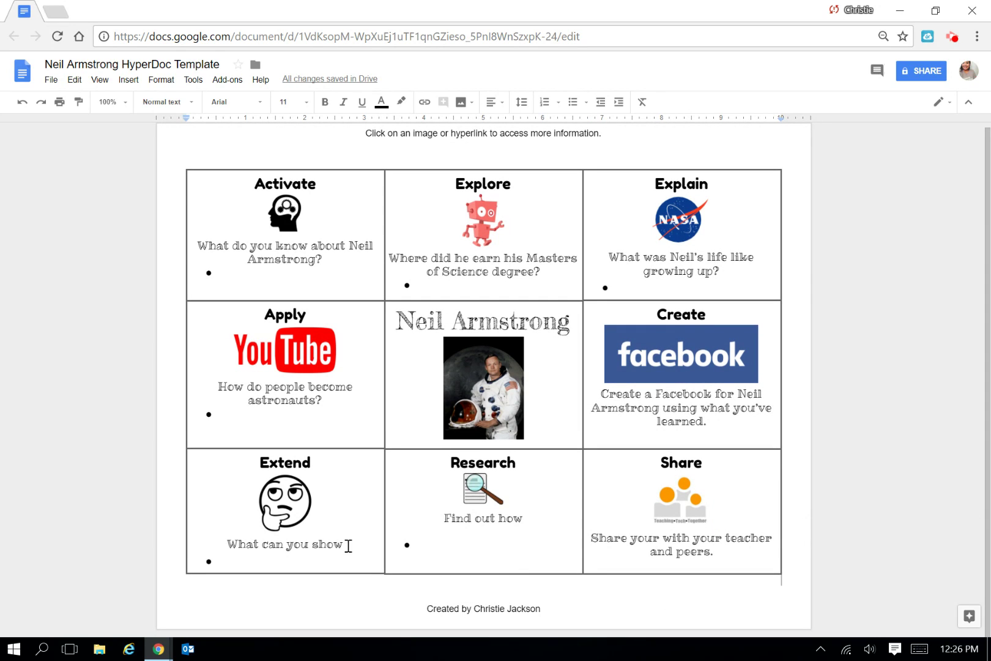
{"action": "left_click_drag", "start_coordinate": [348, 545], "coordinate": [228, 544]}
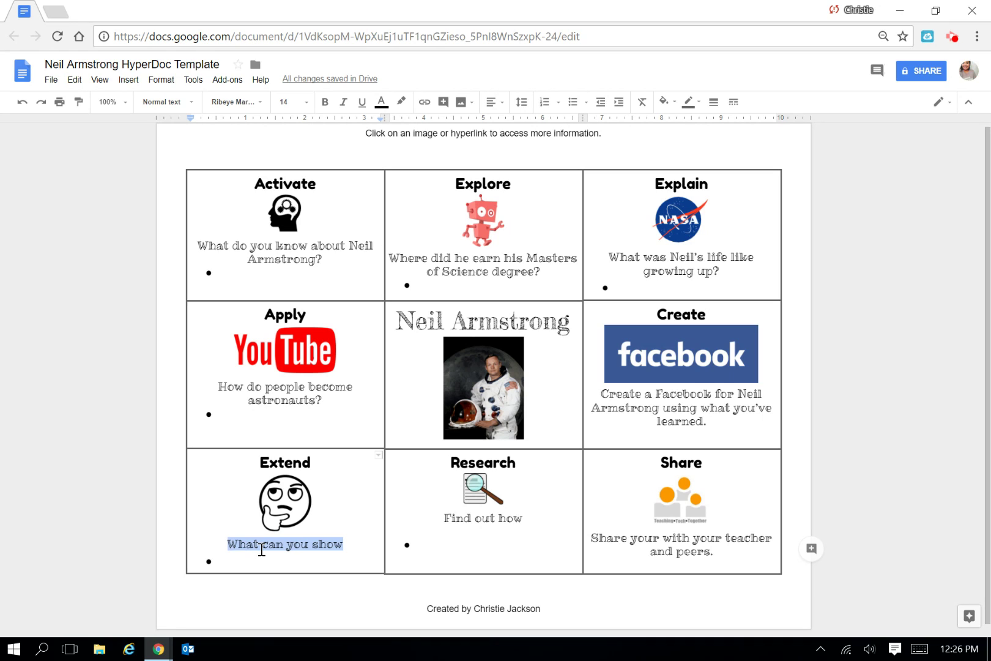
{"action": "type", "text": "What did"}
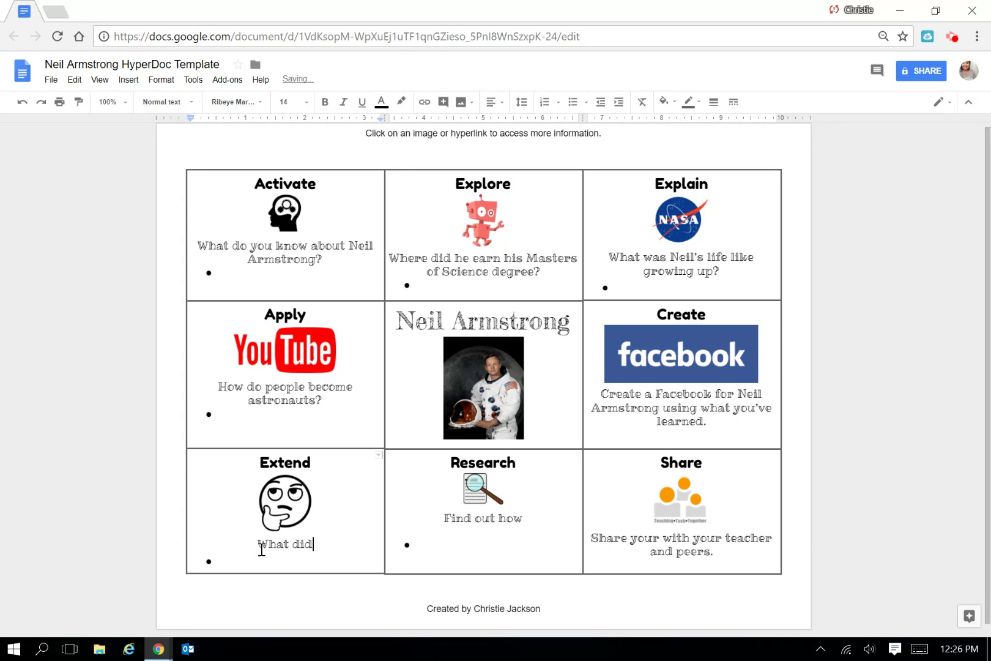
{"action": "type", "text": " he fie"}
{"action": "key", "text": "BackSpace"}
{"action": "type", "text": "rst say"}
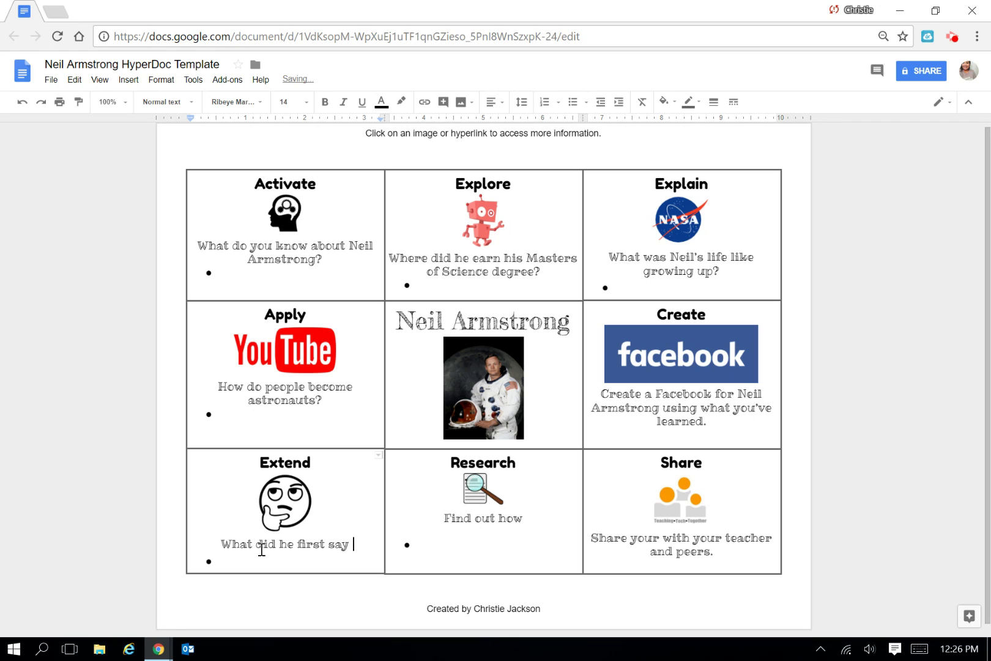
{"action": "type", "text": " when he ste"}
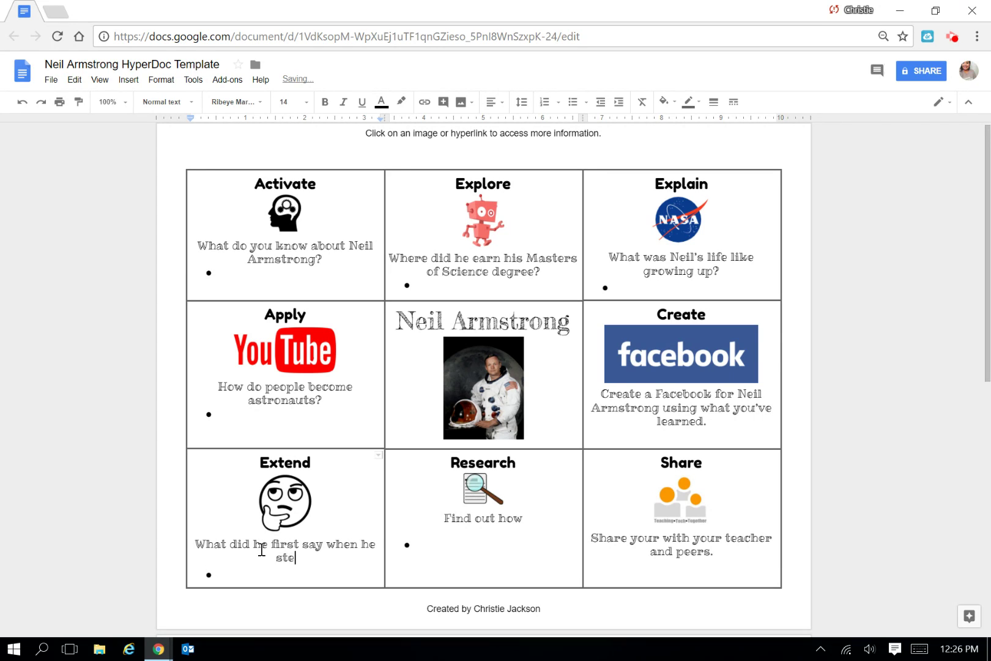
{"action": "type", "text": "pped on the moon?"}
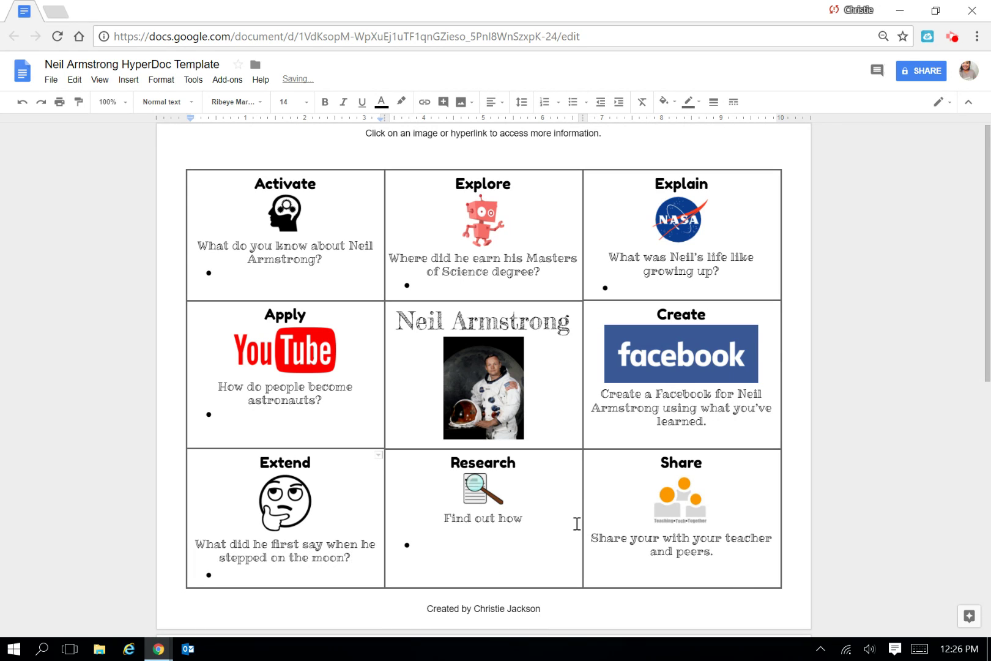
Replace 'how' in the Research prompt with 'what he did after his Apollo 11 mission.'.
{"action": "left_click", "coordinate": [544, 521]}
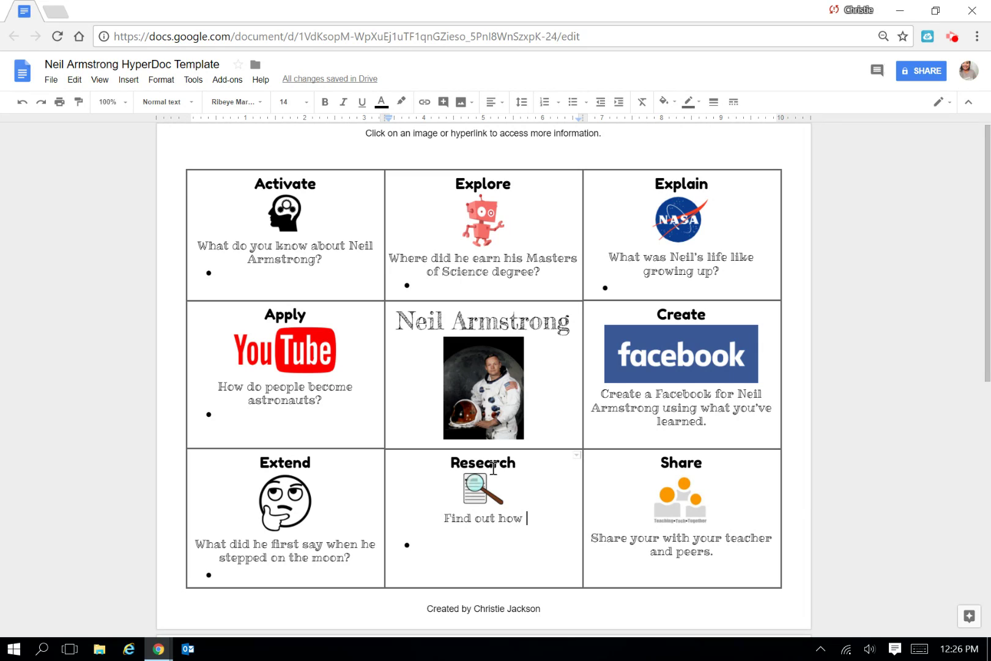
{"action": "left_click", "coordinate": [482, 487]}
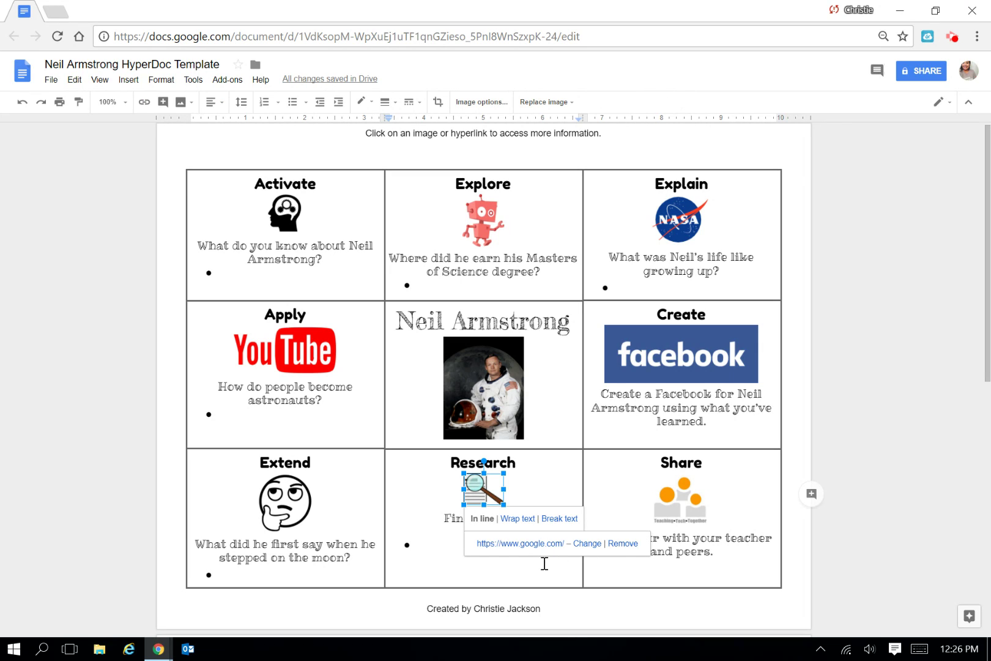
{"action": "left_click", "coordinate": [437, 565]}
{"action": "left_click", "coordinate": [555, 525]}
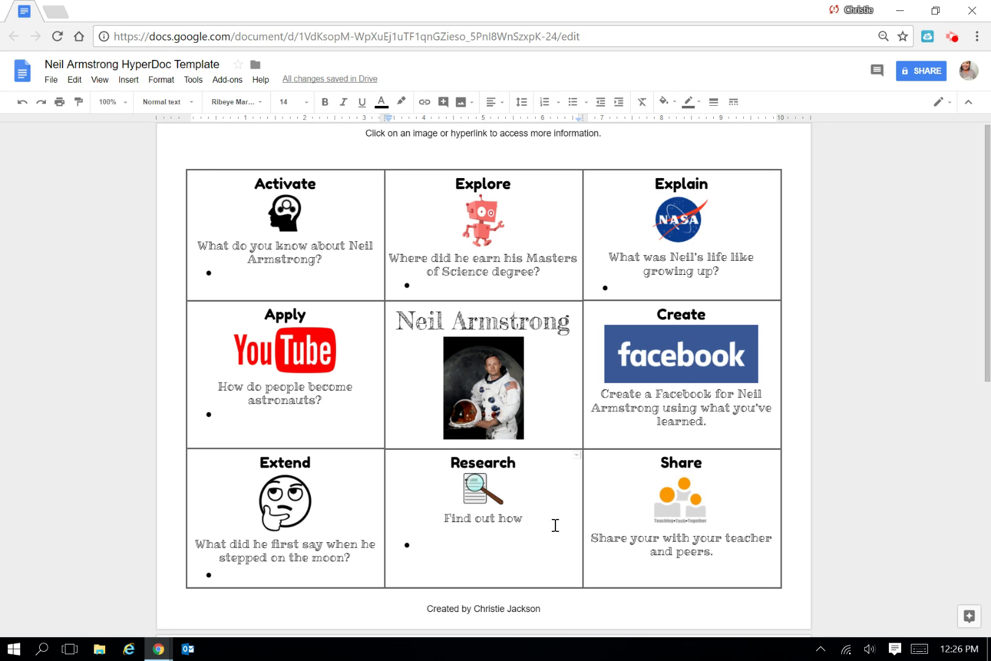
{"action": "key", "text": "BackSpace"}
{"action": "key", "text": "BackSpace"}
{"action": "key", "text": "BackSpace"}
{"action": "key", "text": "BackSpace"}
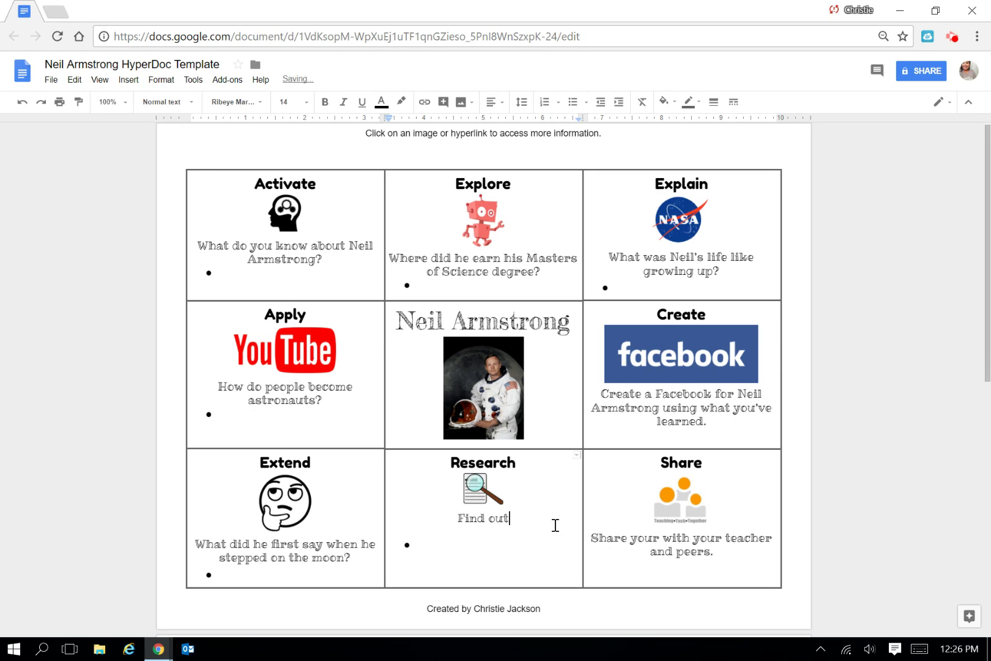
{"action": "type", "text": "what he did "}
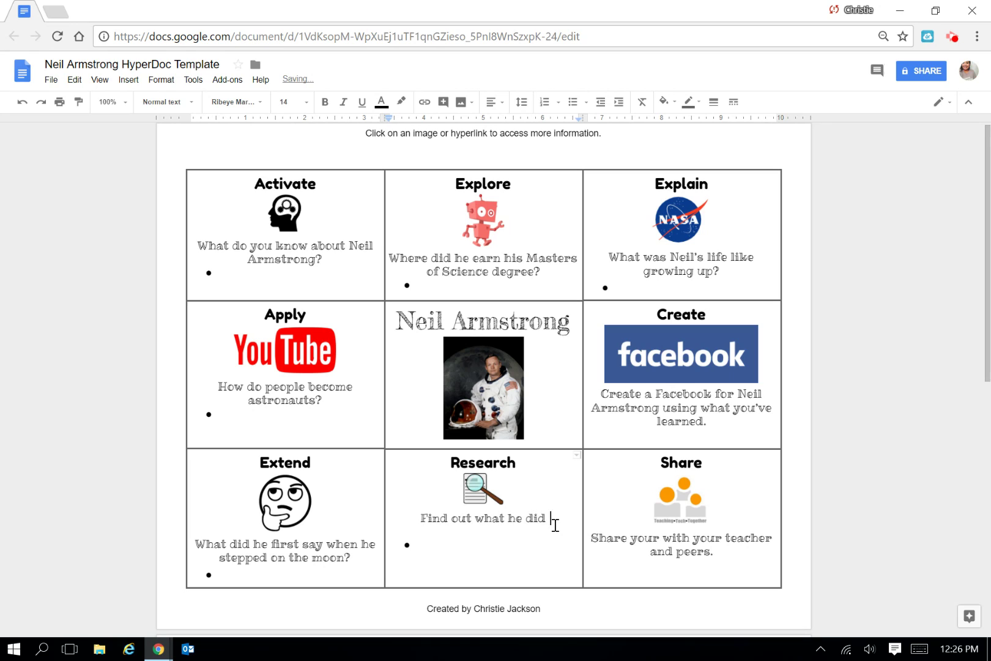
{"action": "type", "text": "after his Apoo"}
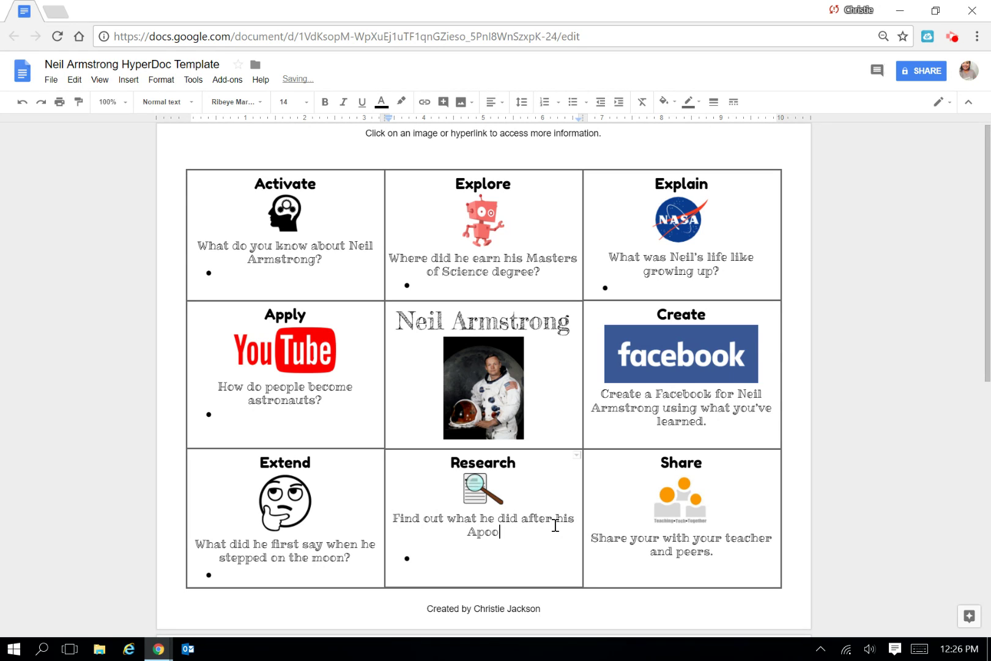
{"action": "key", "text": "BackSpace"}
{"action": "type", "text": "llo 11 mission."}
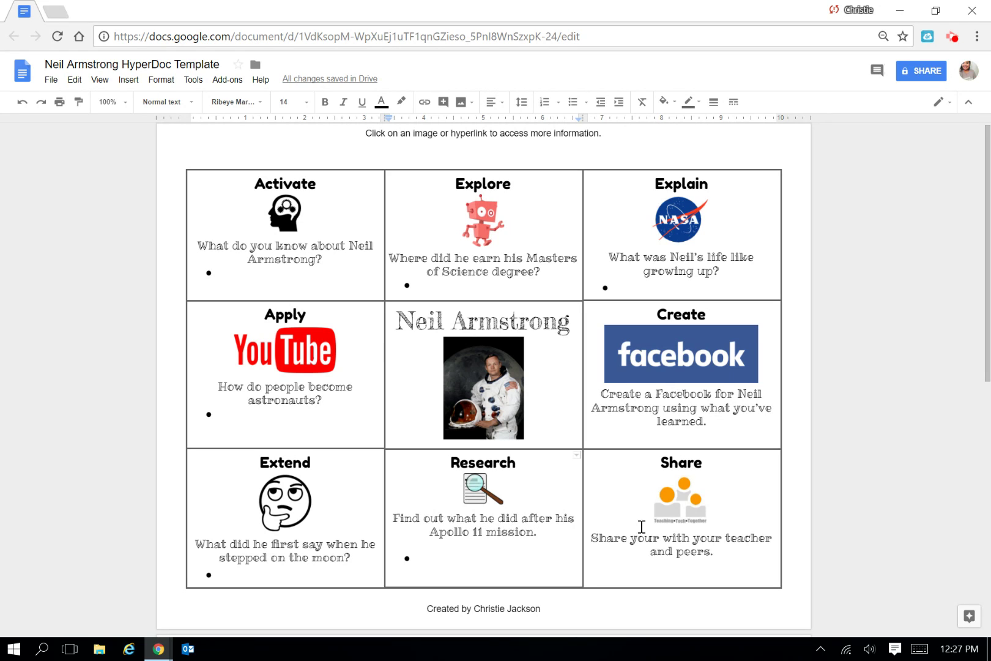
Change 'with' to 'work with' so the Share prompt reads 'Share your work with your teacher and peers.'.
{"action": "left_click", "coordinate": [690, 507]}
{"action": "left_click", "coordinate": [903, 490]}
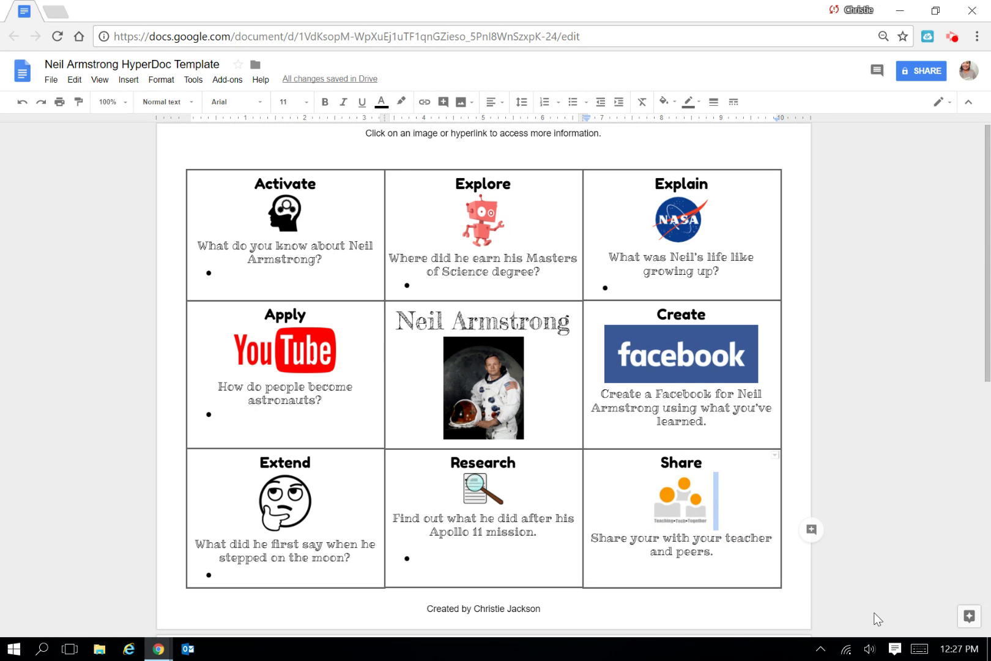
{"action": "double_click", "coordinate": [689, 538]}
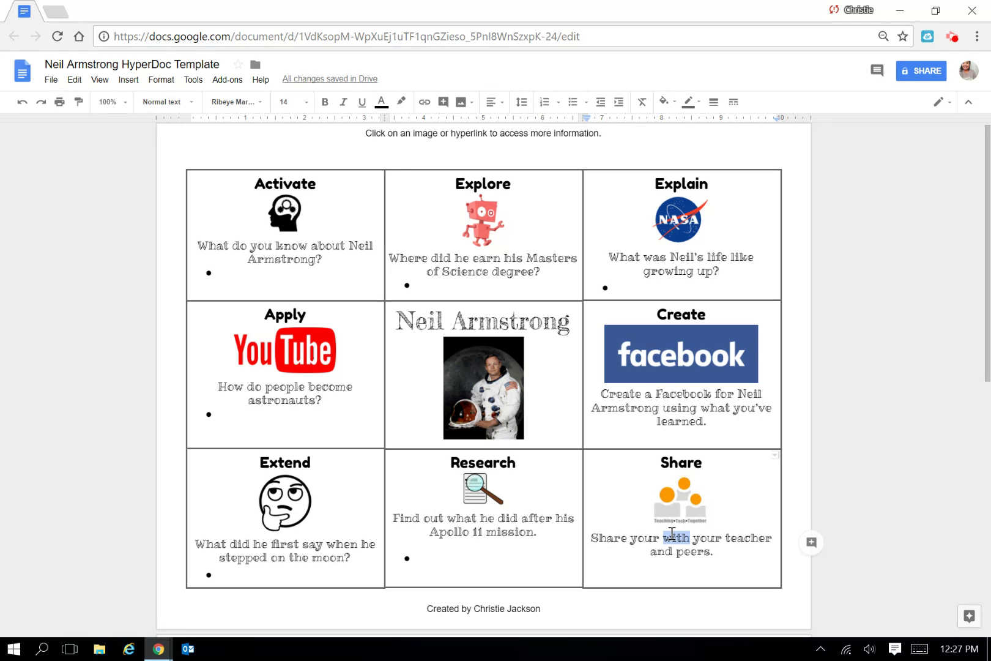
{"action": "type", "text": "work "}
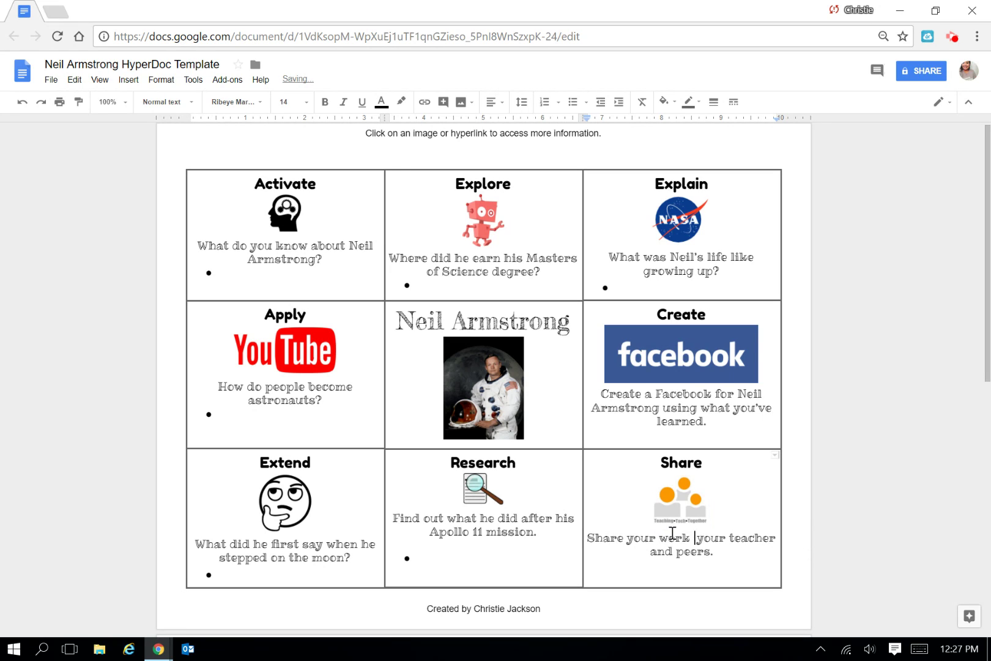
{"action": "type", "text": "wih"}
{"action": "key", "text": "BackSpace"}
{"action": "type", "text": "th"}
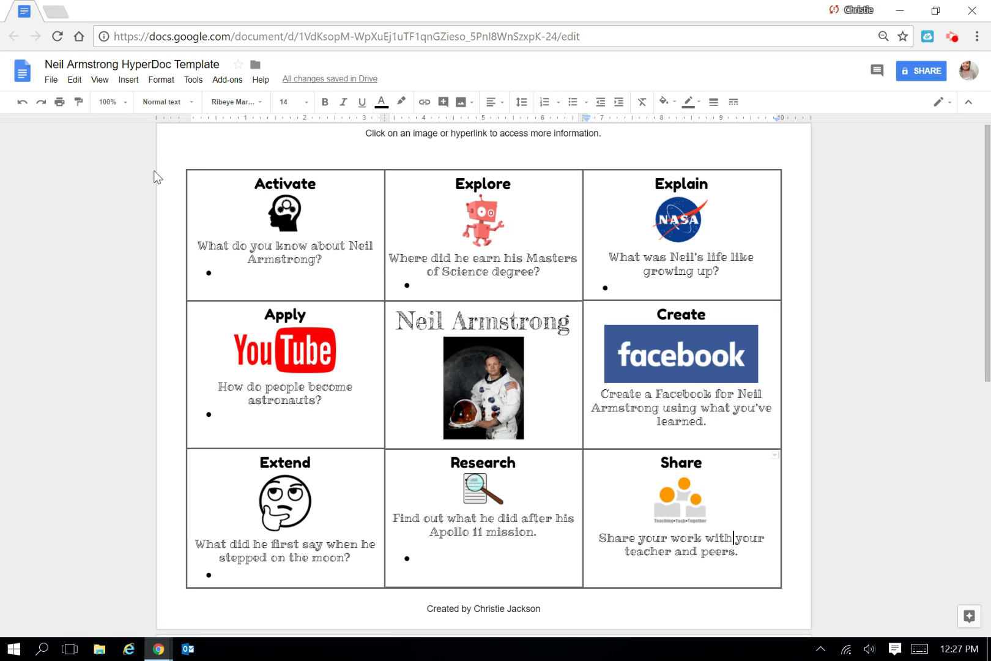
{"action": "left_click", "coordinate": [49, 80]}
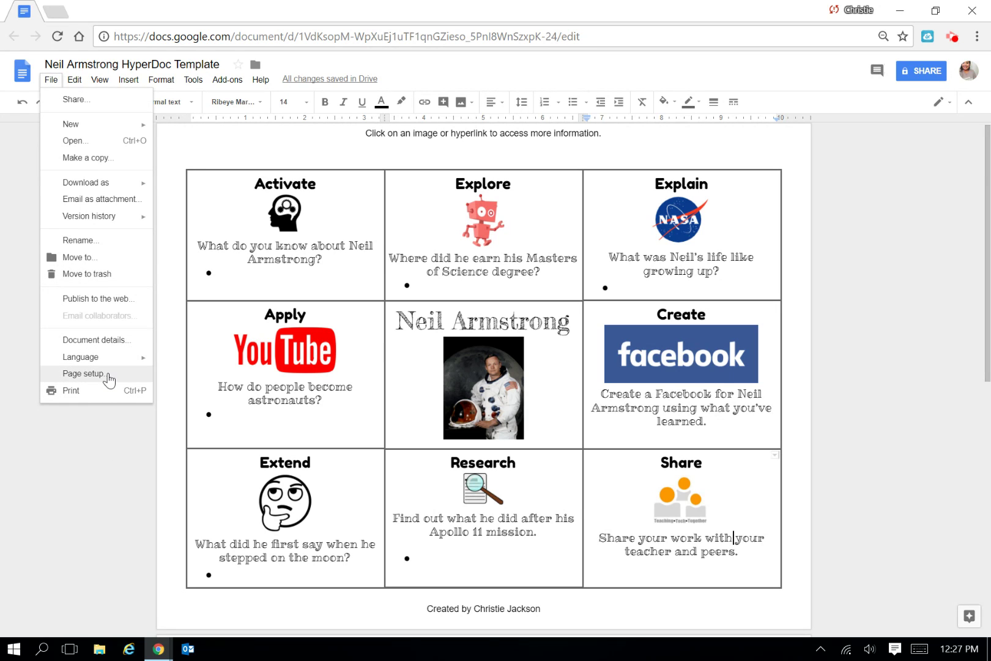
Set the page colour to light blue in Page setup.
{"action": "left_click", "coordinate": [86, 373]}
{"action": "left_click", "coordinate": [398, 388]}
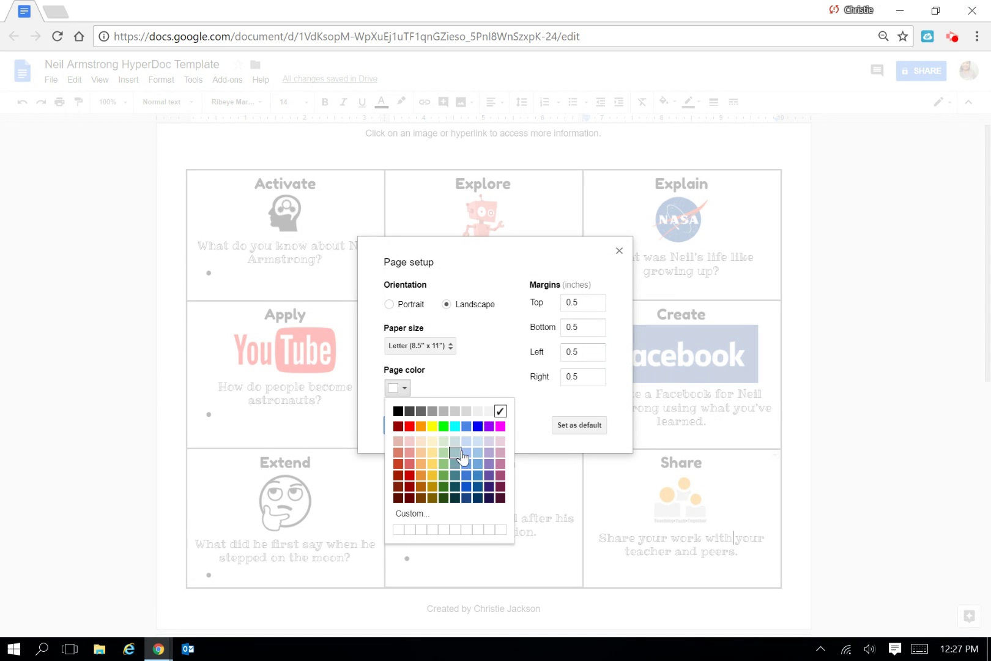
{"action": "left_click", "coordinate": [460, 454]}
{"action": "left_click", "coordinate": [406, 427]}
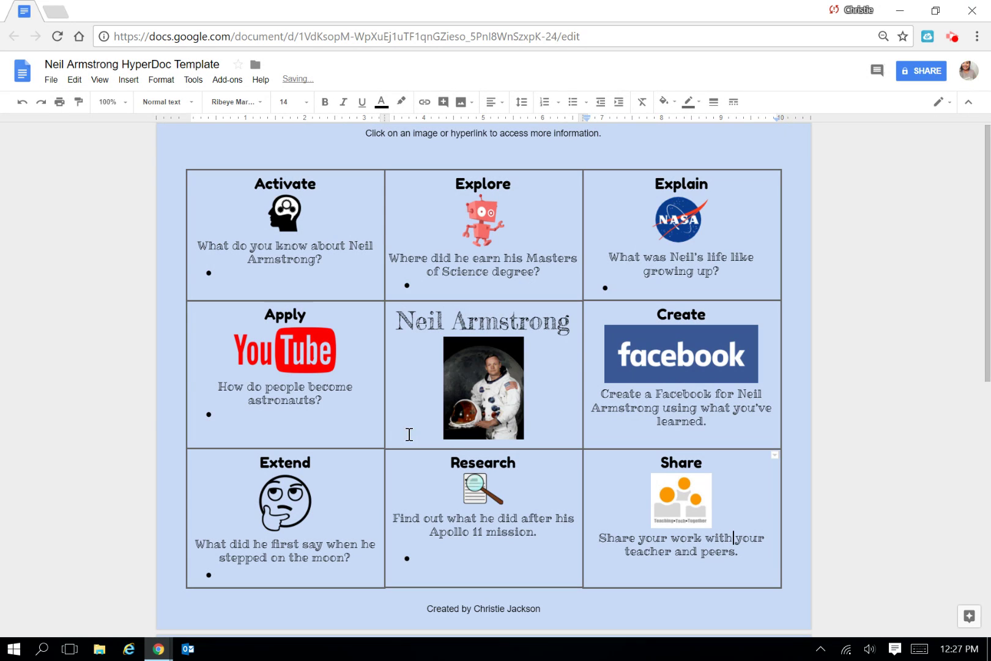
Give the Activate cell a yellow cell background.
{"action": "right_click", "coordinate": [337, 279]}
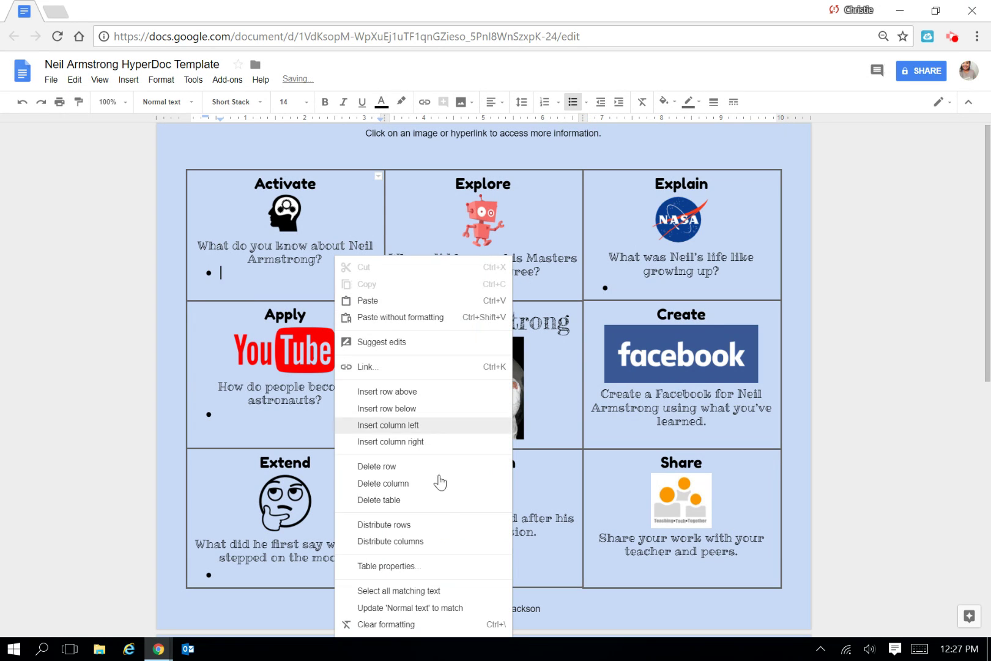
{"action": "left_click", "coordinate": [445, 566]}
{"action": "left_click", "coordinate": [386, 337]}
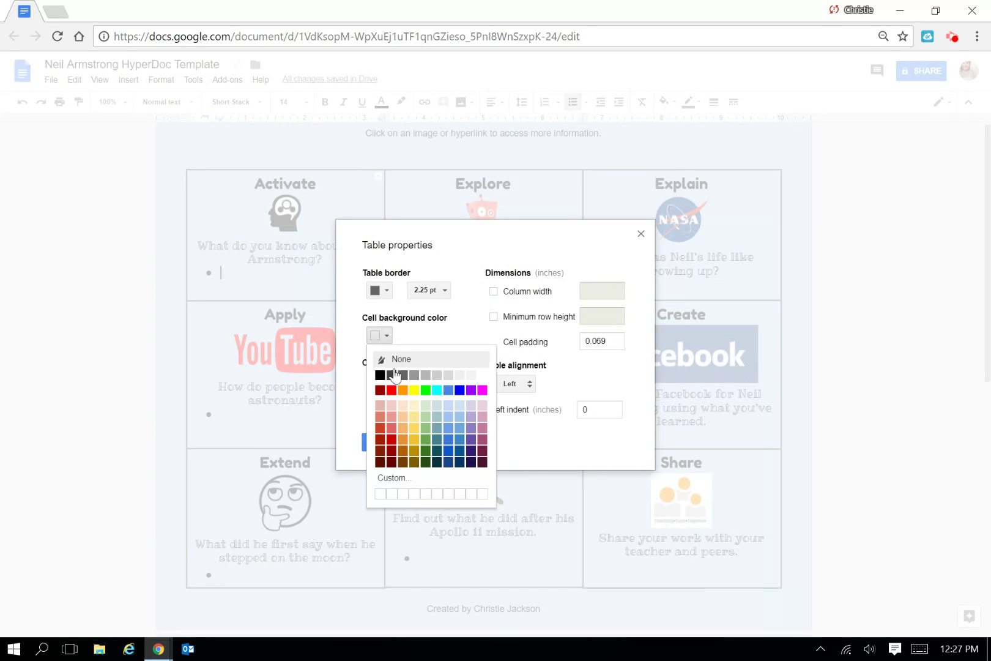
{"action": "left_click", "coordinate": [405, 390]}
{"action": "left_click", "coordinate": [384, 443]}
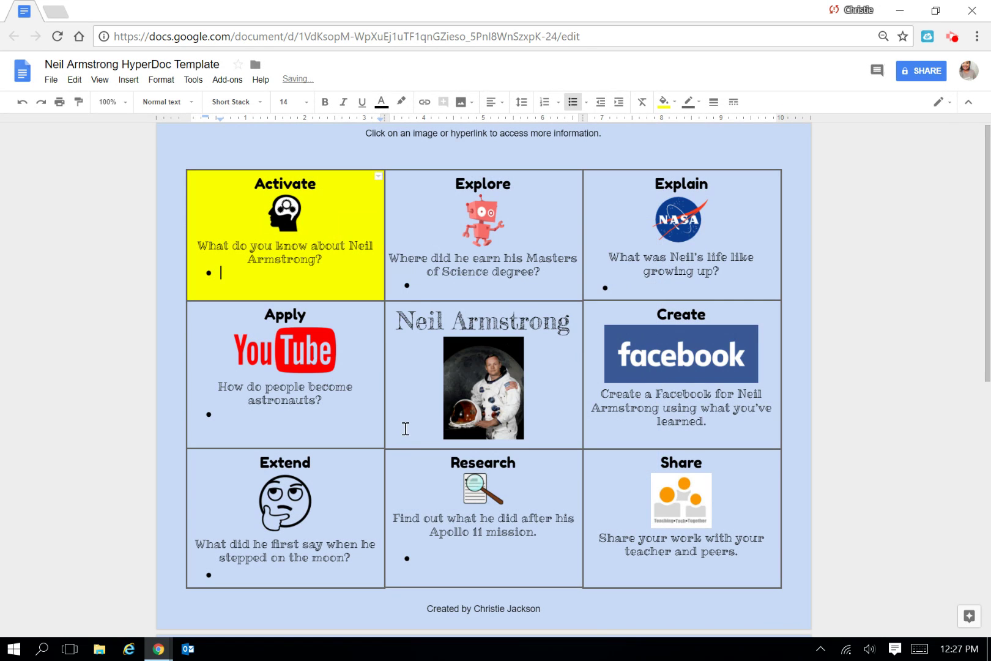
Make the centre Neil Armstrong cell's background white.
{"action": "right_click", "coordinate": [408, 418]}
{"action": "left_click", "coordinate": [493, 569]}
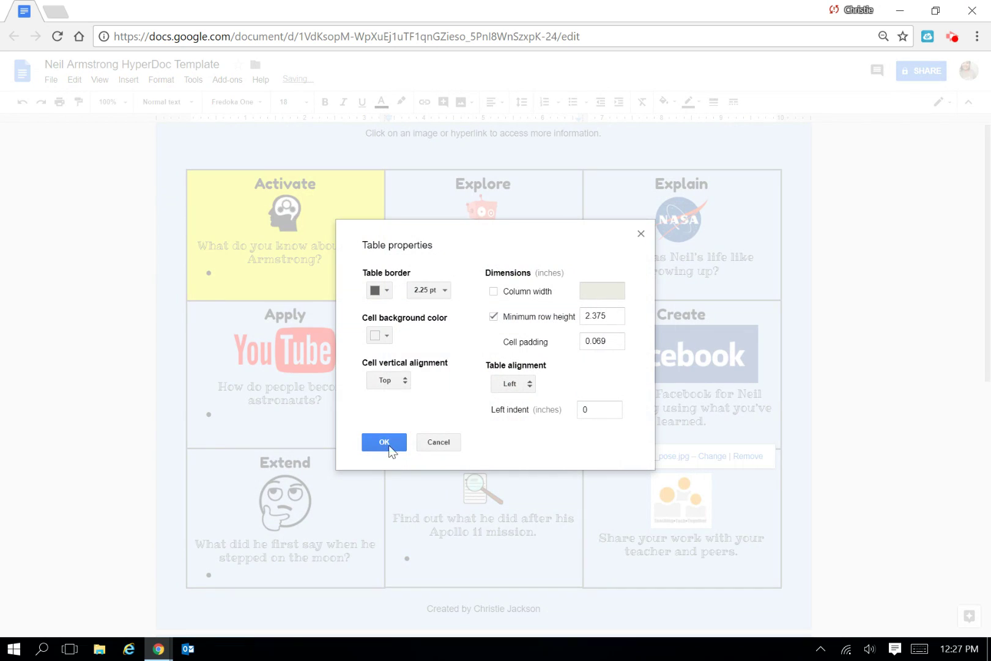
{"action": "left_click", "coordinate": [384, 336]}
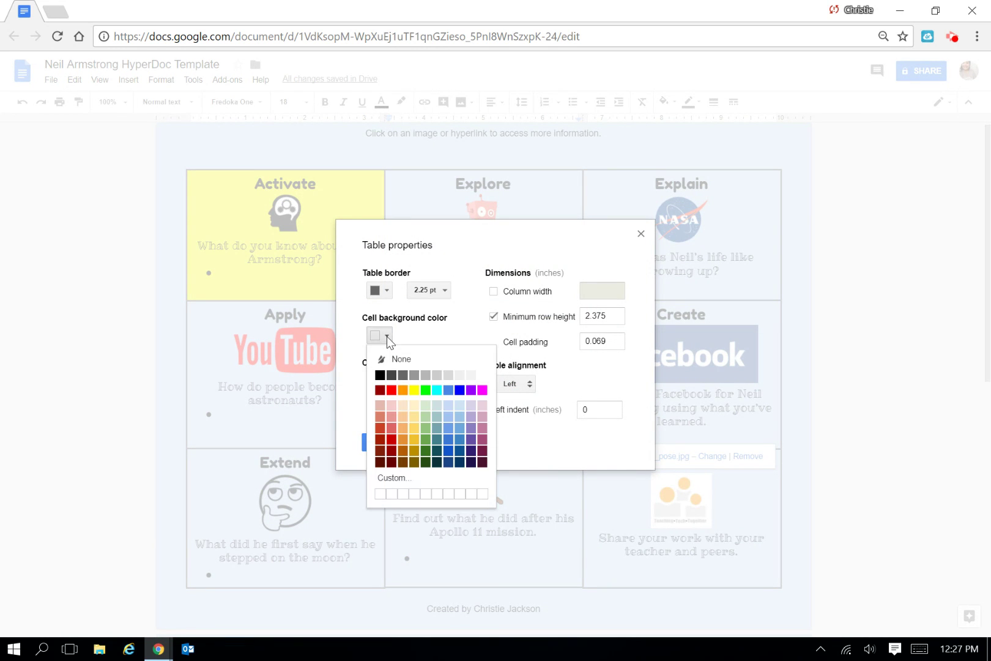
{"action": "left_click", "coordinate": [481, 375]}
{"action": "left_click", "coordinate": [384, 443]}
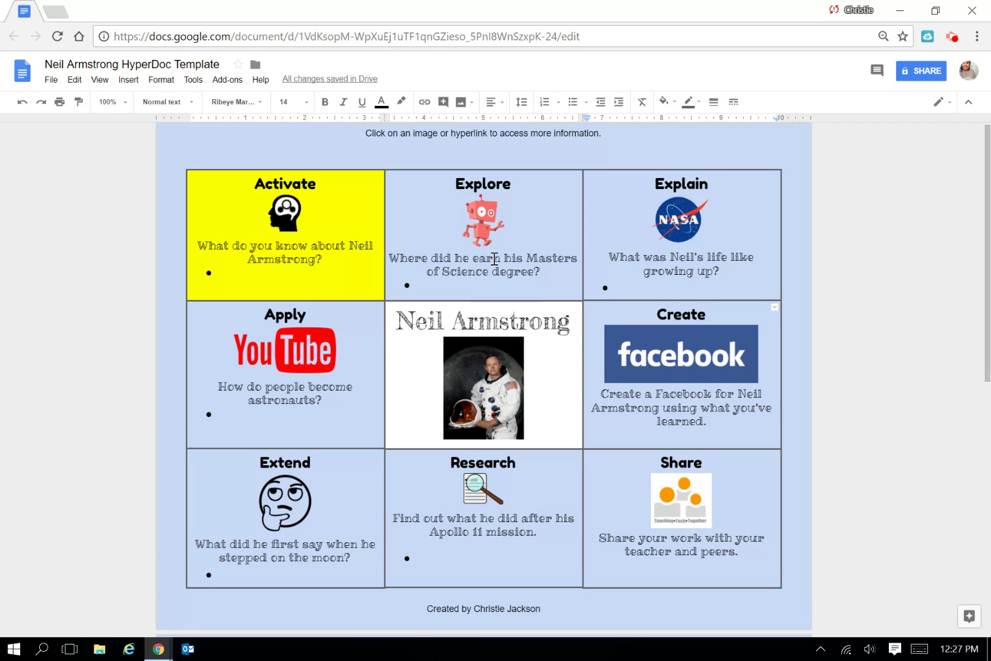
Give the Explore cell a light cyan background as a first try.
{"action": "right_click", "coordinate": [528, 226]}
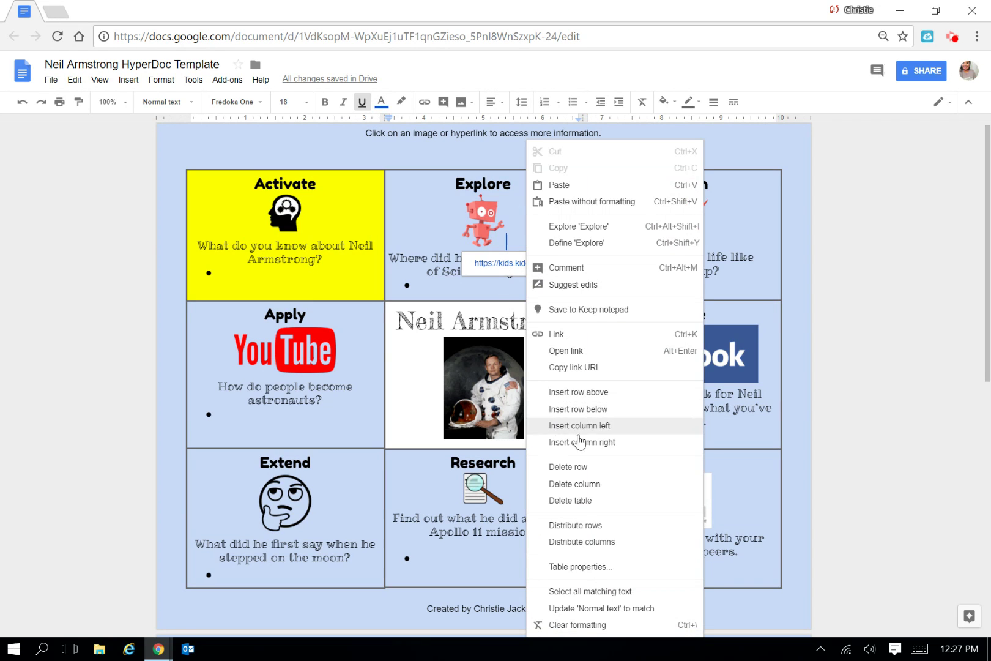
{"action": "left_click", "coordinate": [641, 571]}
{"action": "left_click", "coordinate": [379, 335]}
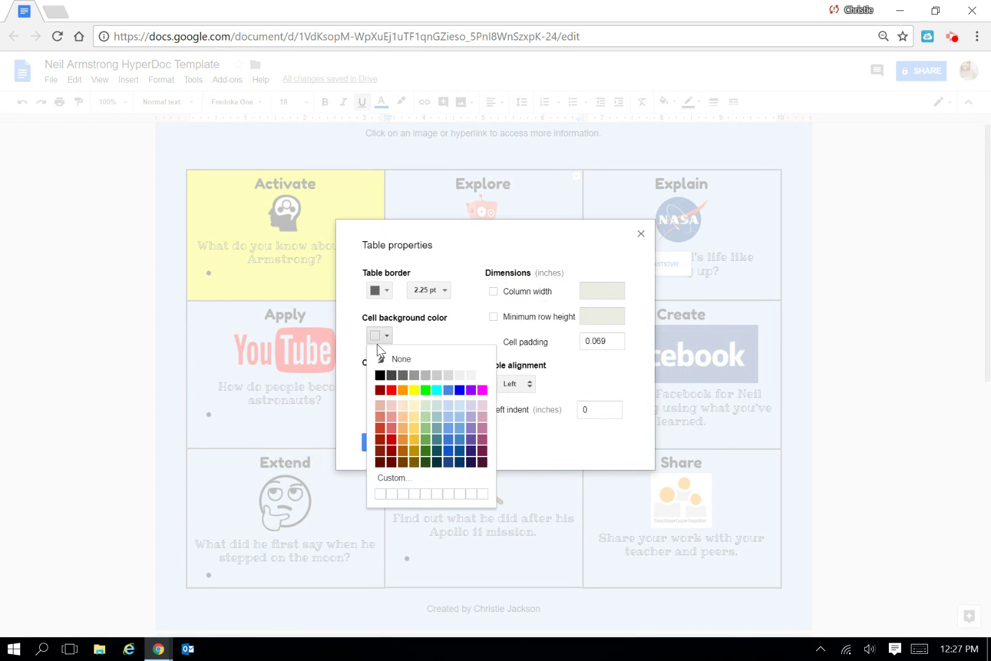
{"action": "left_click", "coordinate": [439, 416]}
{"action": "left_click", "coordinate": [385, 442]}
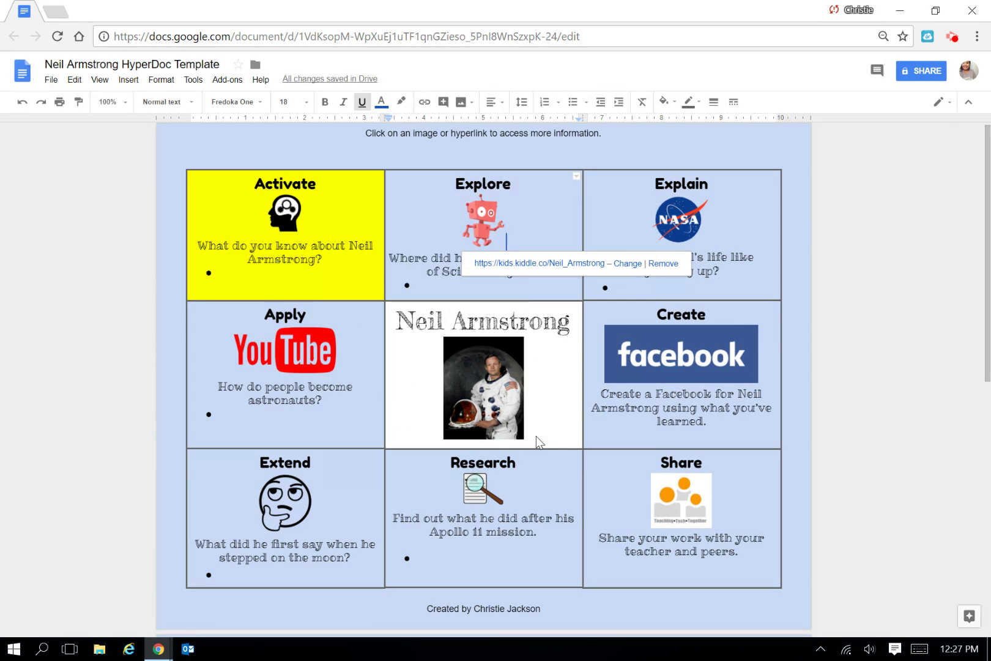
Switch the Explore cell to bright blue and dismiss its link preview.
{"action": "right_click", "coordinate": [544, 195]}
{"action": "left_click", "coordinate": [652, 567]}
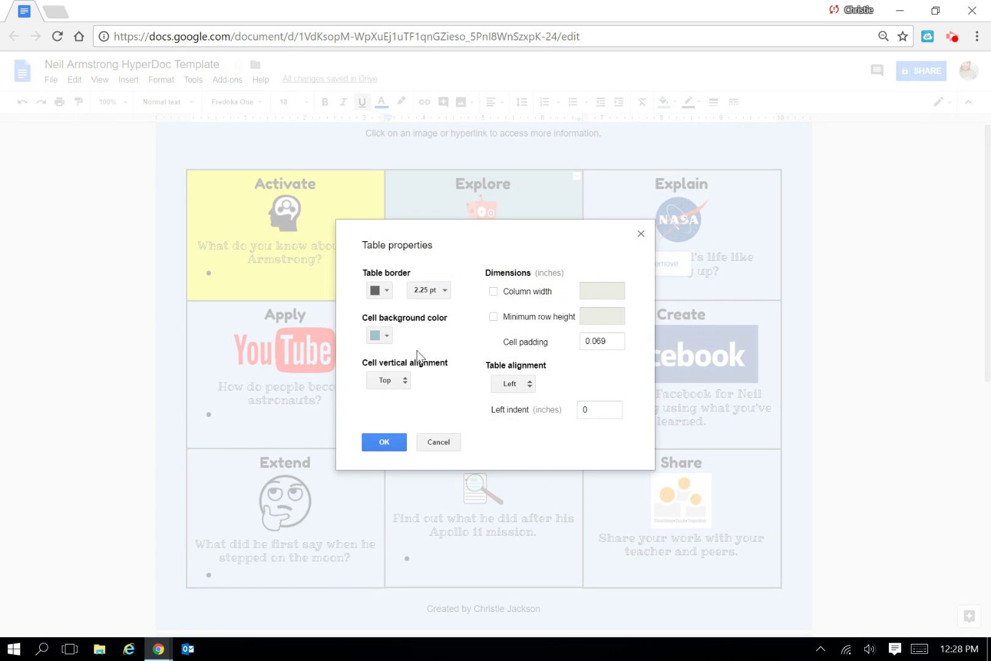
{"action": "left_click", "coordinate": [380, 336]}
{"action": "left_click", "coordinate": [459, 389]}
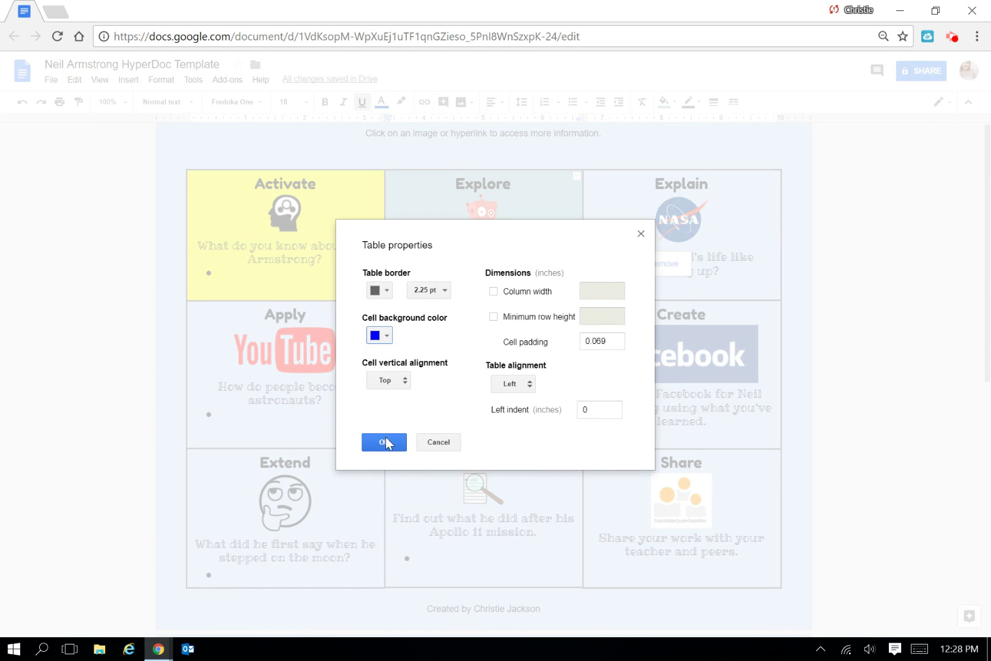
{"action": "left_click", "coordinate": [384, 442]}
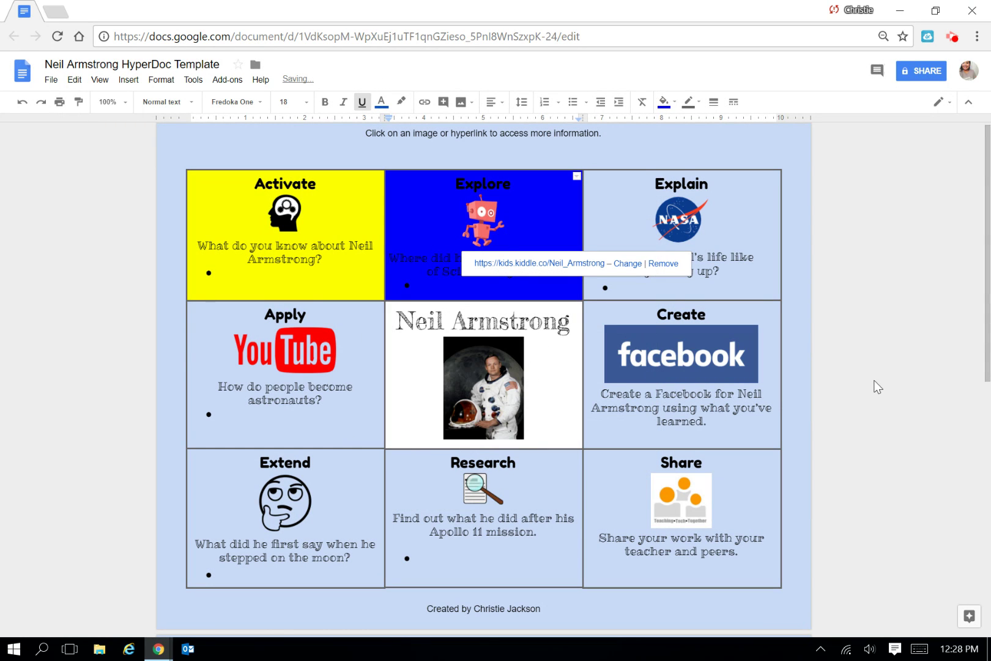
{"action": "left_click", "coordinate": [840, 359]}
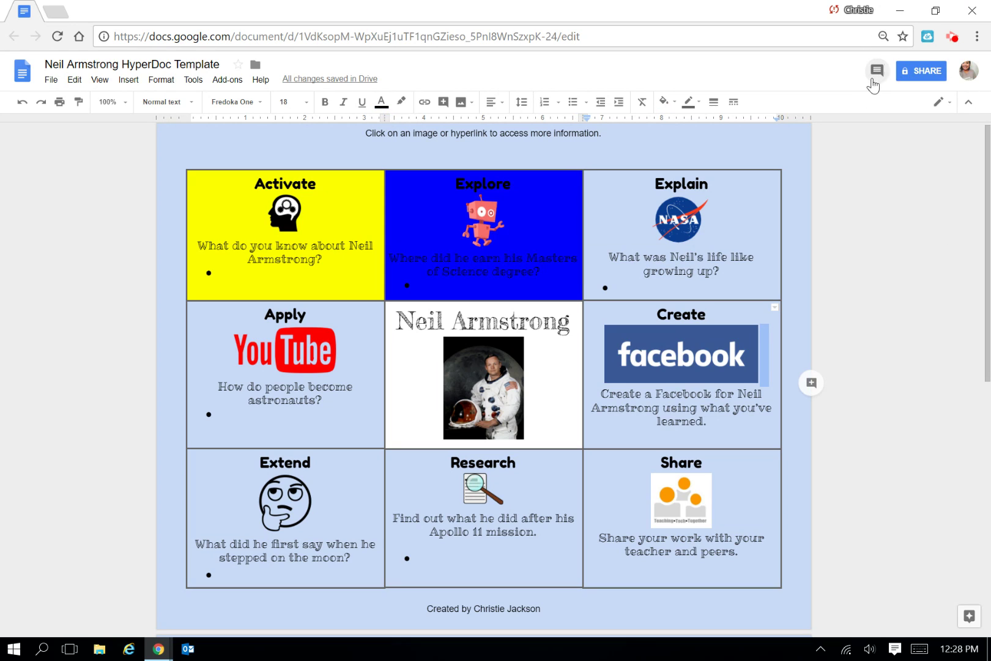